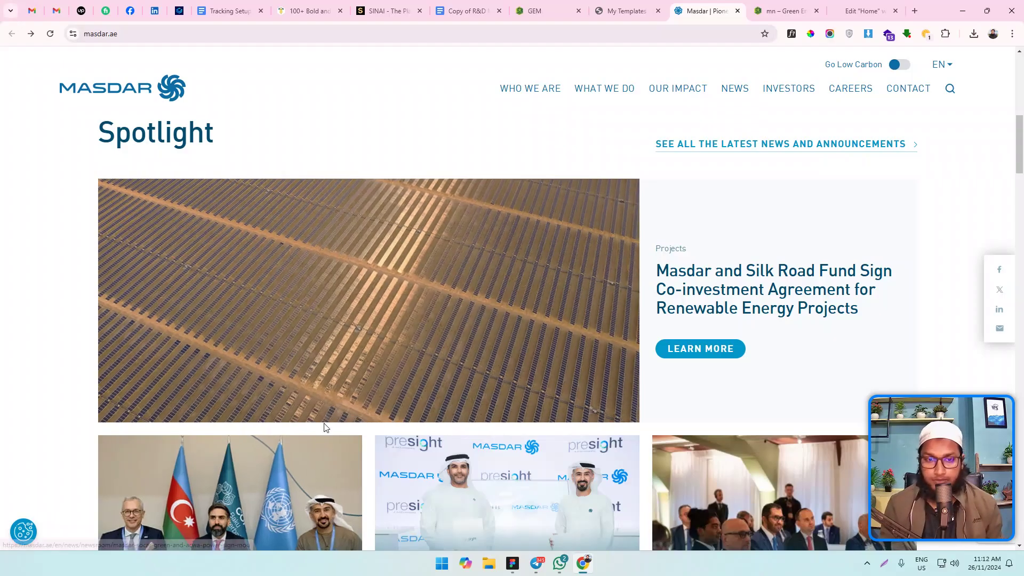
Step: In the Elementor My Templates page, start a new template of type Loop Item with Posts as its source
scroll(328, 421, "down", 1)
scroll(330, 427, "up", 1)
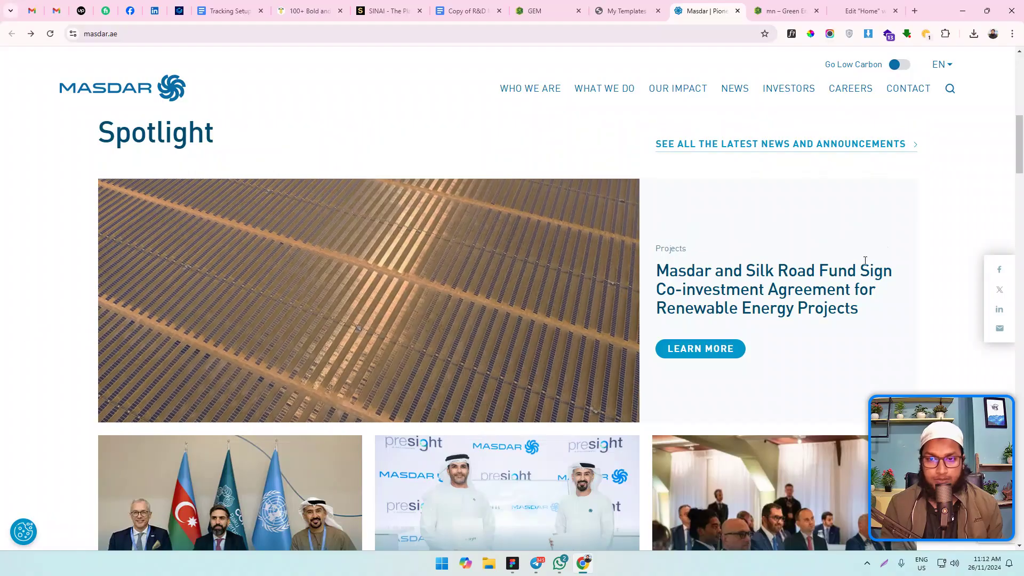
left_click(624, 11)
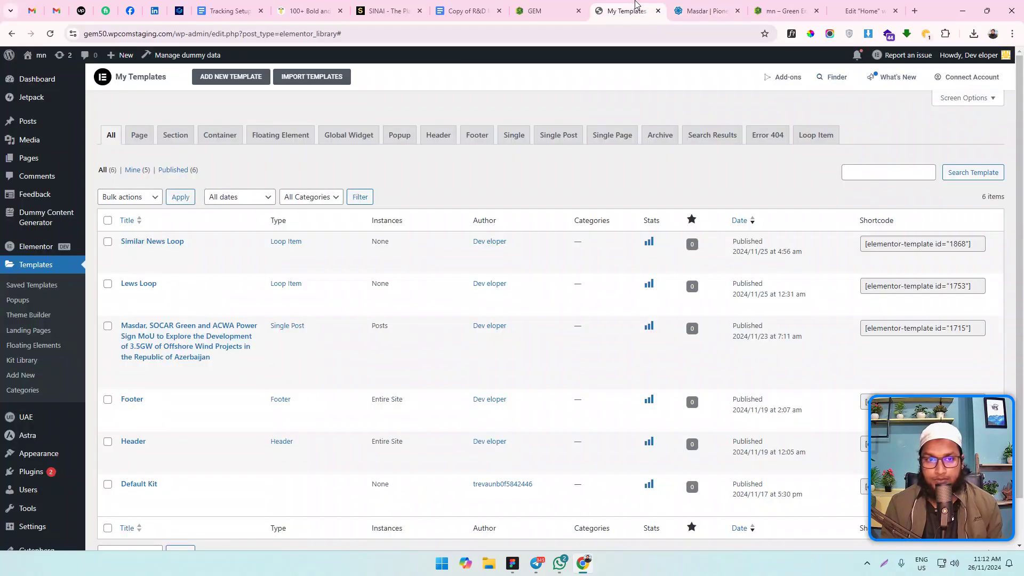
left_click(233, 80)
left_click(585, 293)
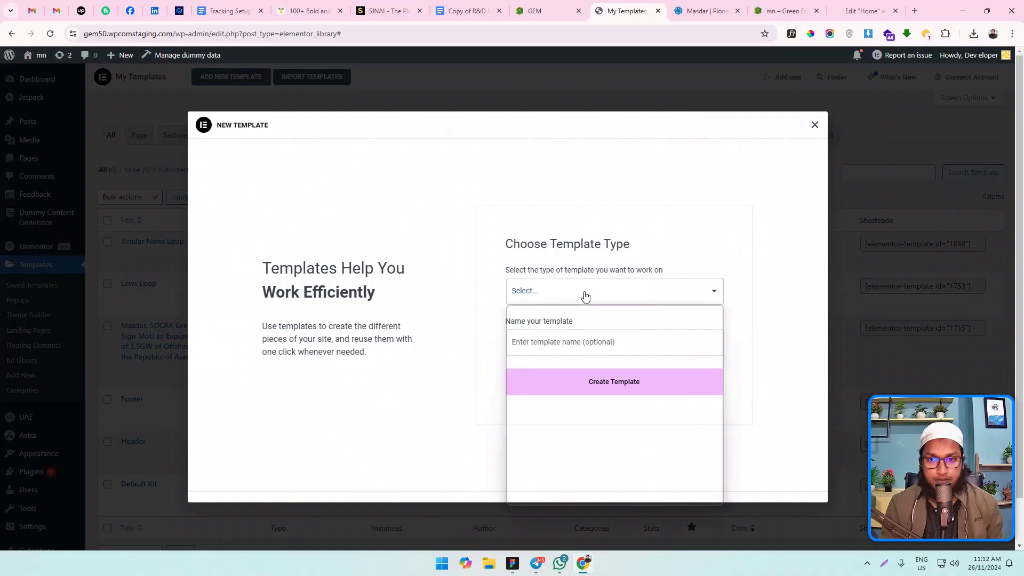
left_click(560, 424)
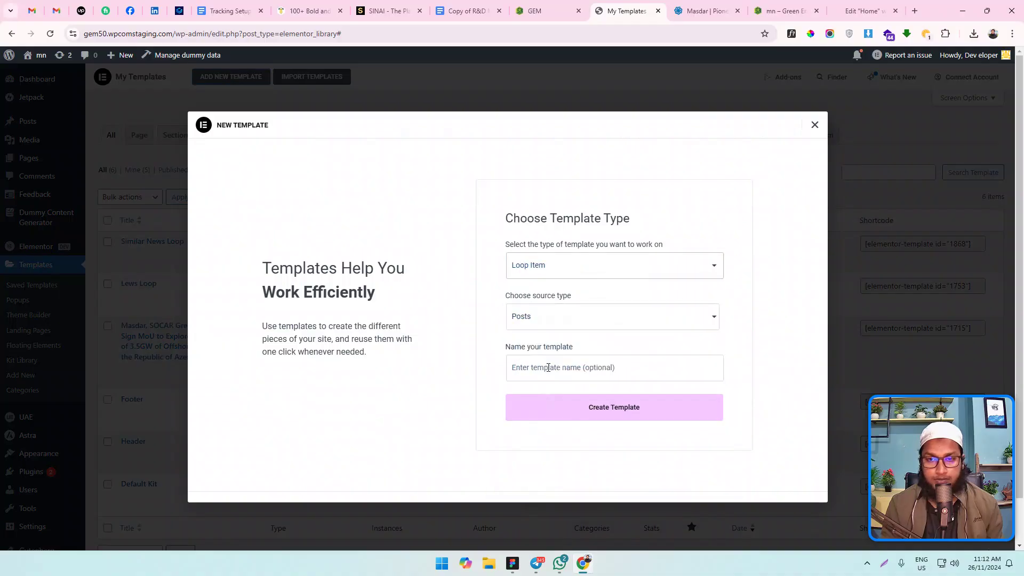
left_click(554, 368)
left_click(549, 322)
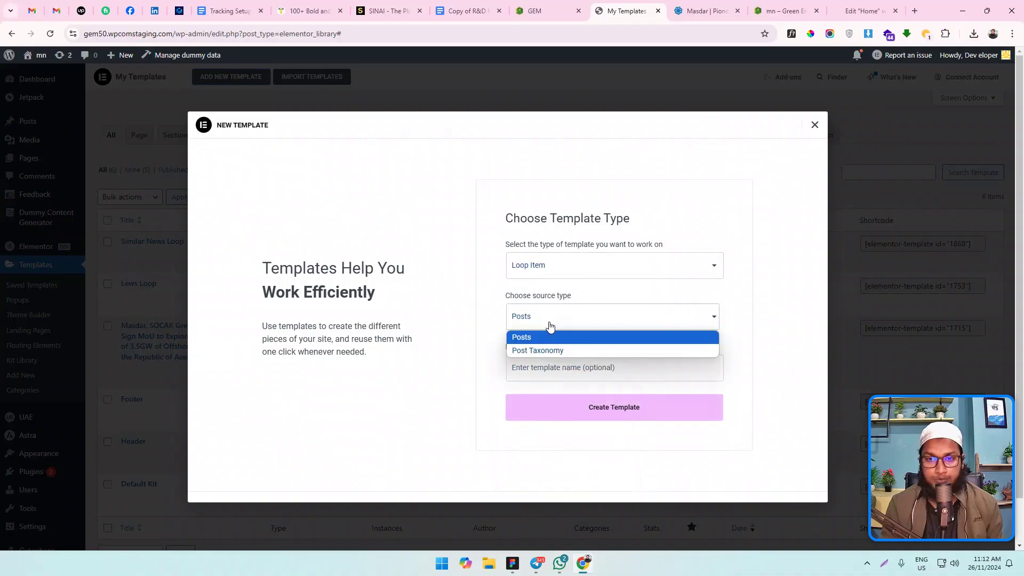
left_click(550, 322)
left_click(525, 372)
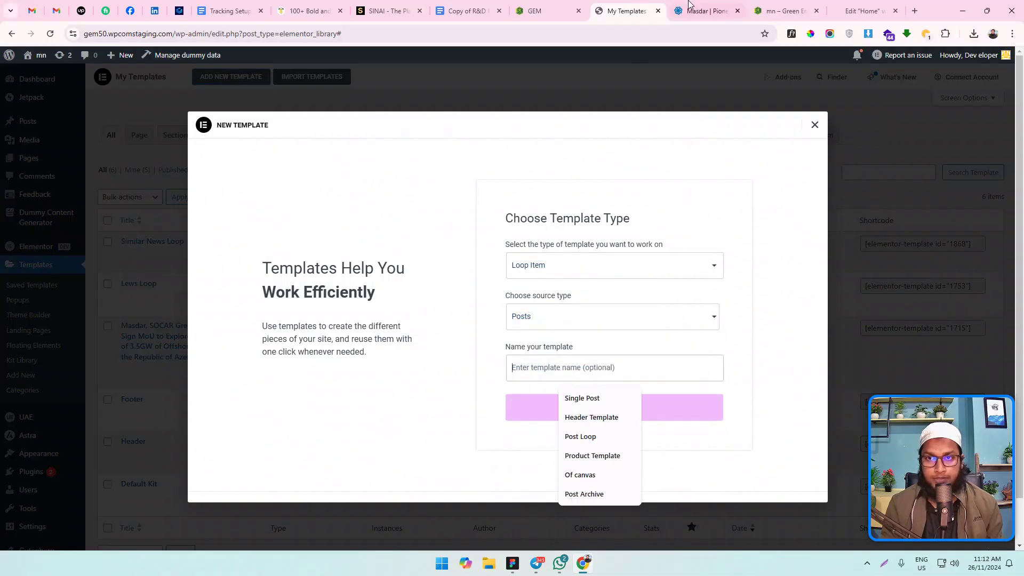
Step: Create the template under the name "Spotlight featured loop", based on the Masdar site's section title, and dismiss the template library
left_click(701, 9)
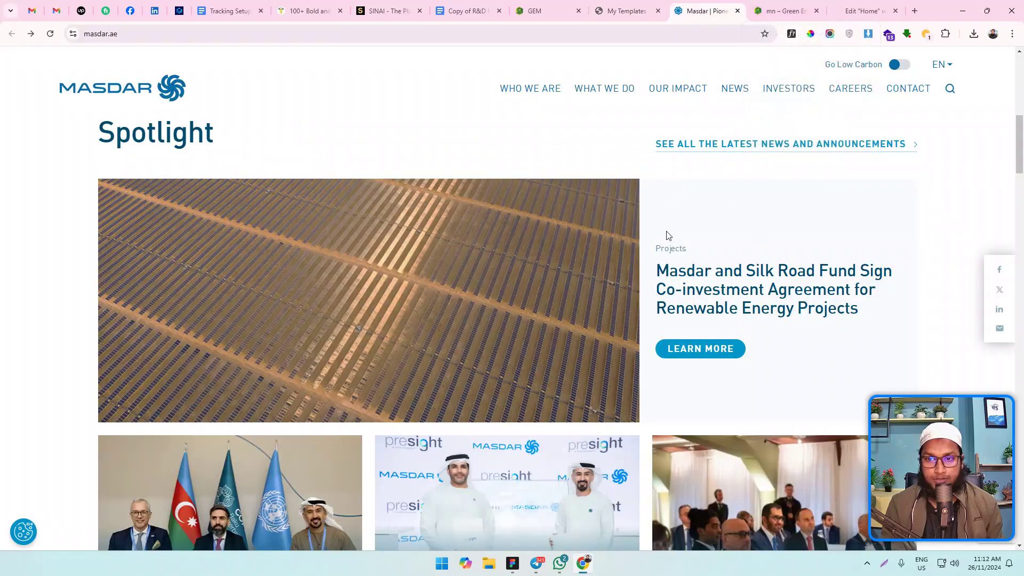
double_click(667, 250)
left_click(693, 288)
double_click(143, 135)
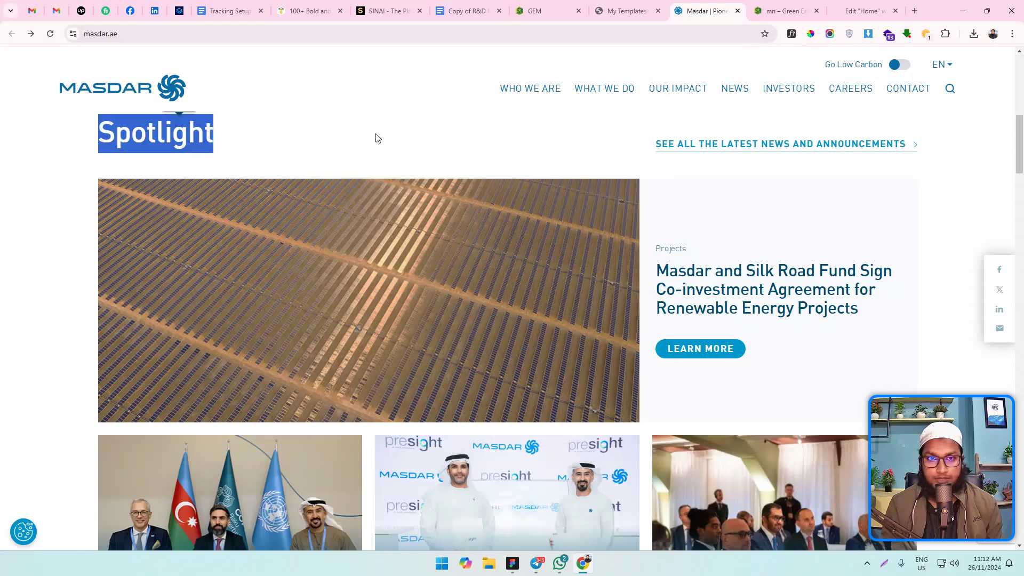
left_click(625, 11)
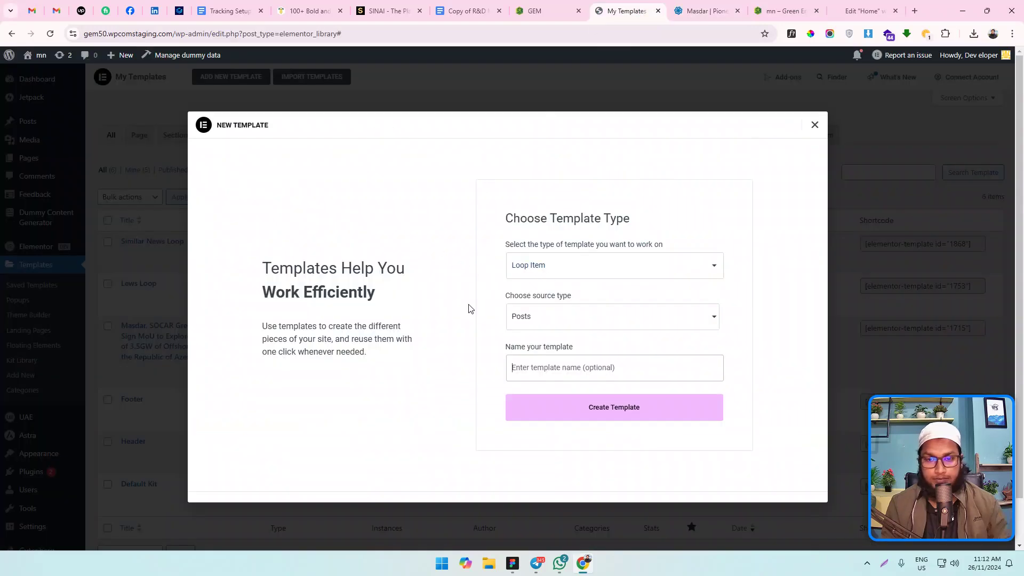
type("Soptlight featured loop")
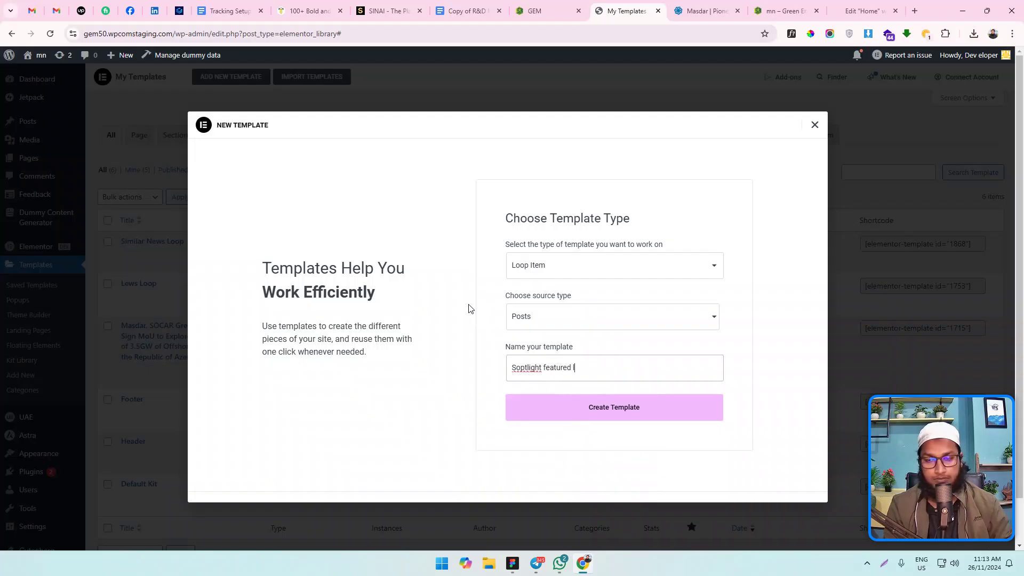
right_click(522, 367)
left_click(587, 110)
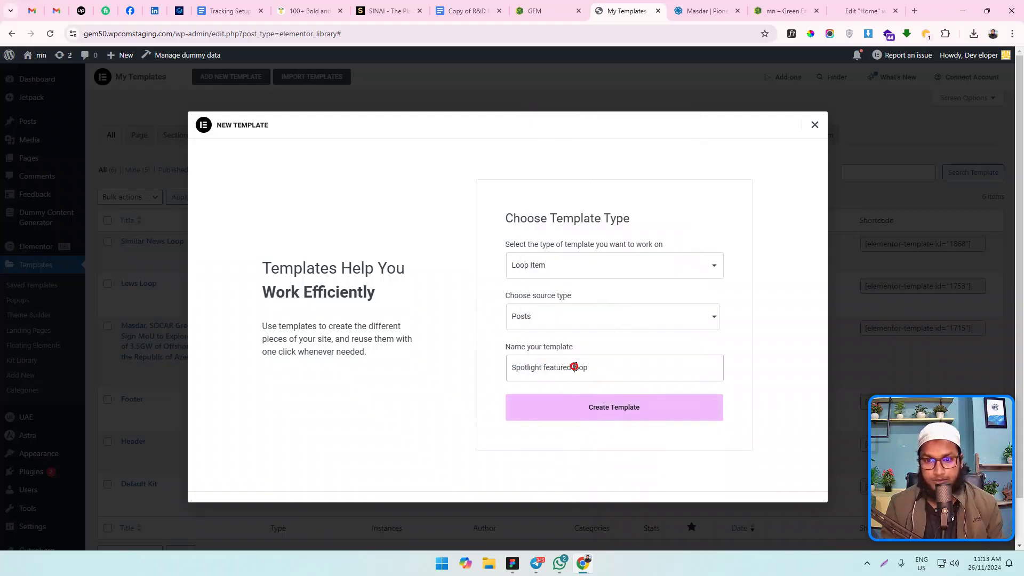
left_click(546, 411)
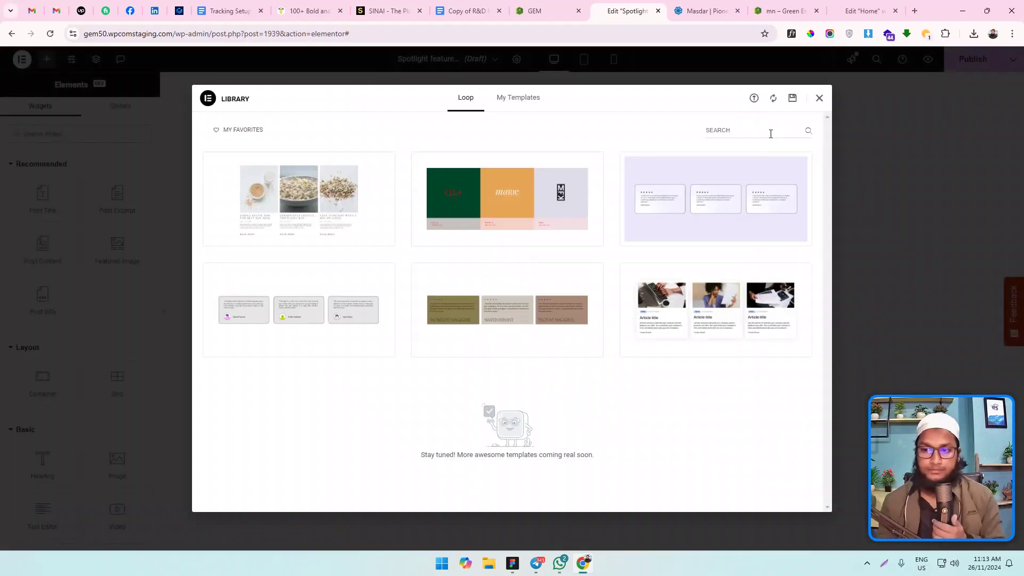
left_click(819, 98)
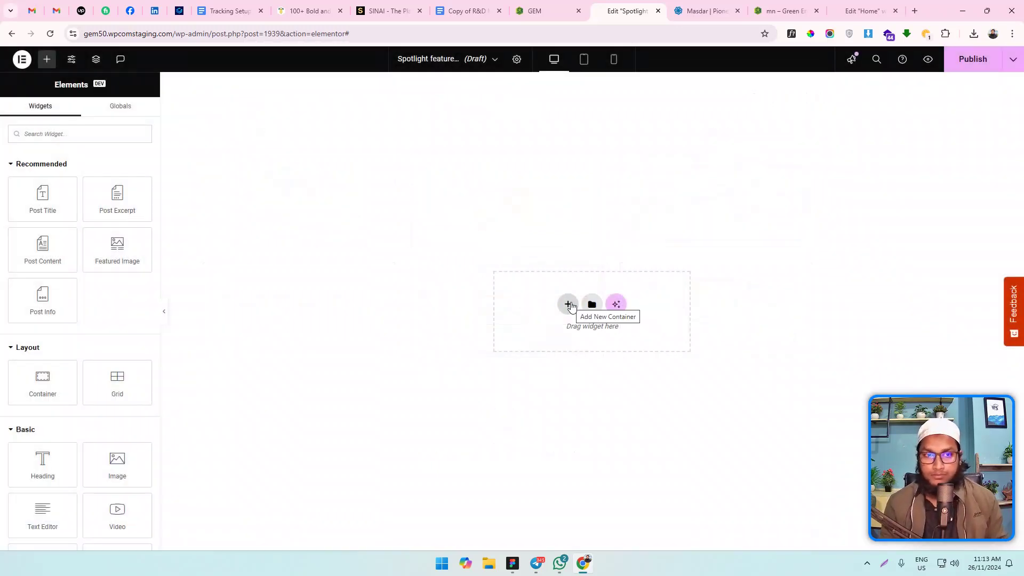
Step: Set the loop item's preview width to 1140 px and its preview post to "Delectus doloribus doloremque omnis."
left_click(517, 60)
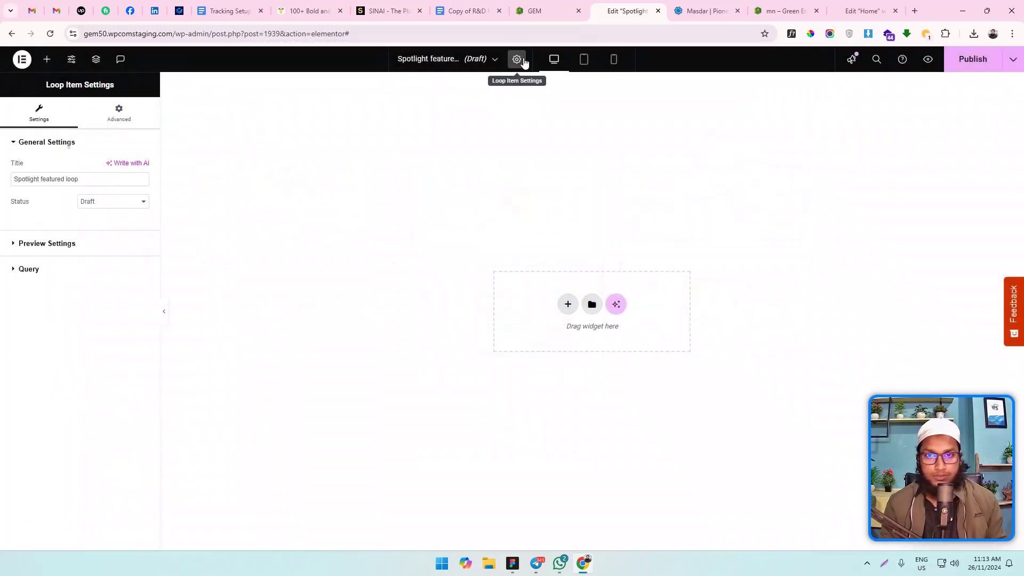
left_click(52, 247)
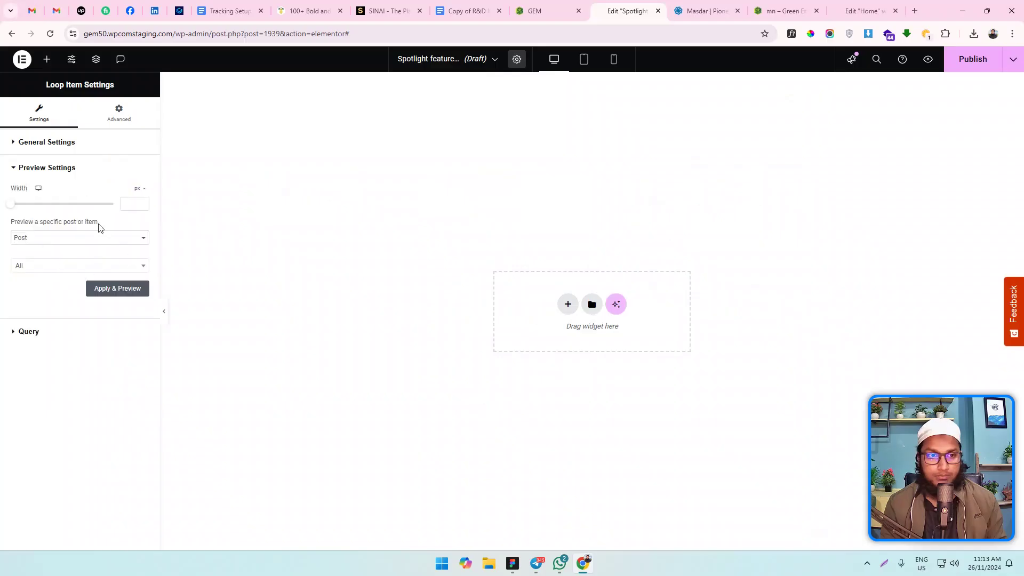
left_click_drag(15, 207, 136, 205)
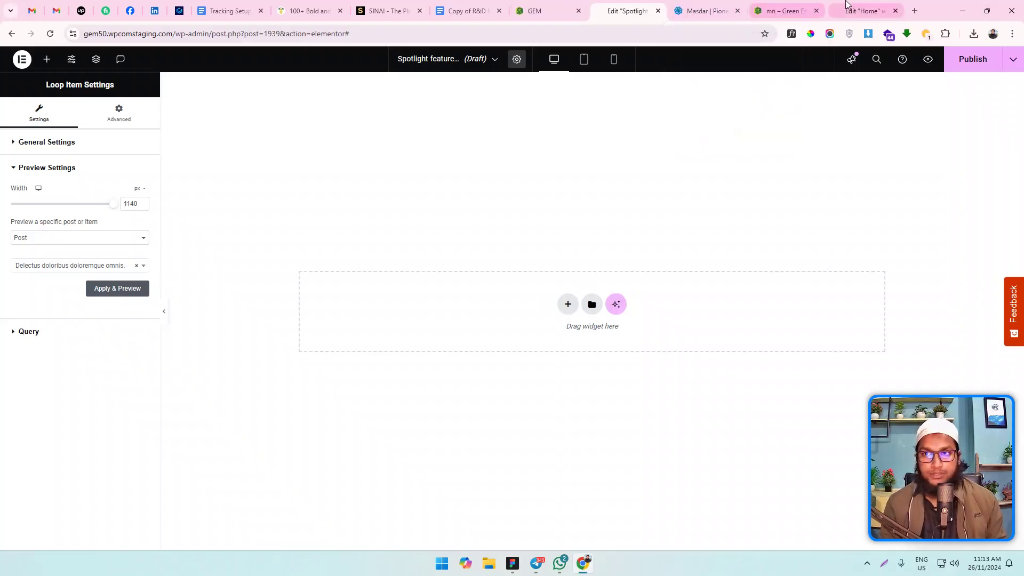
Step: Move the Home page editor beside the loop template and copy the cruise-ship image container from its Spotlight section
left_click_drag(847, 4, 706, 7)
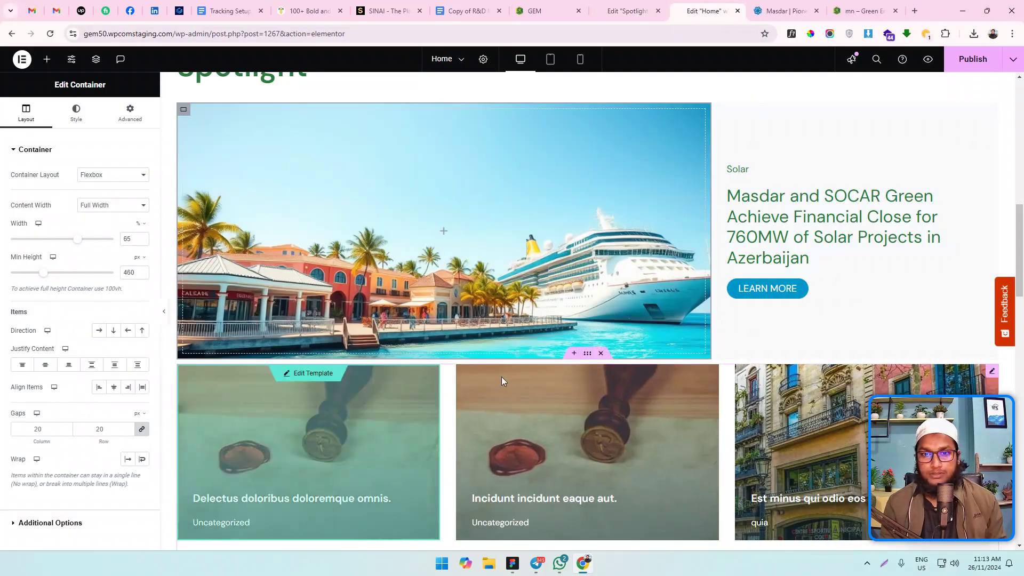
scroll(567, 299, "up", 2)
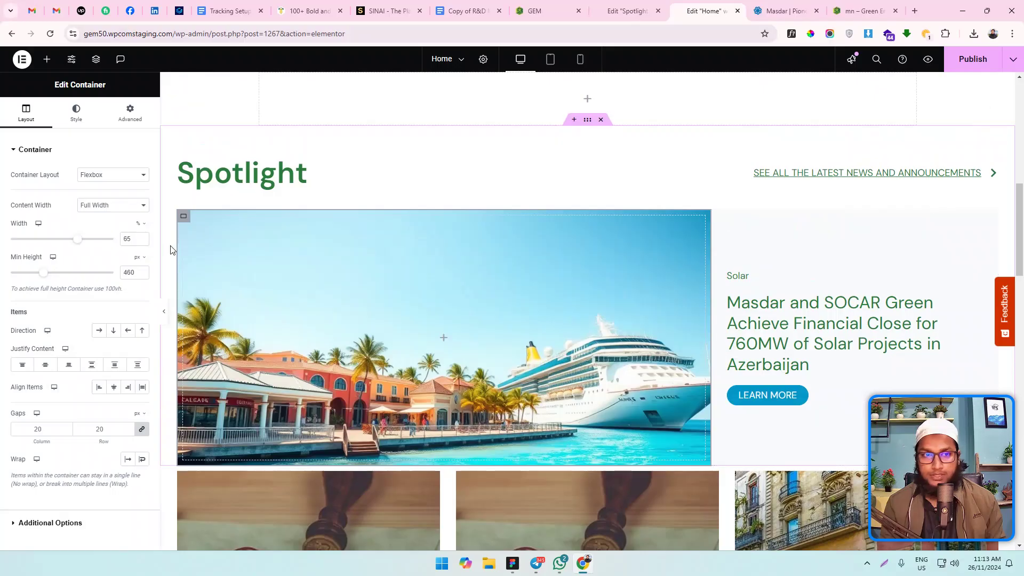
right_click(184, 218)
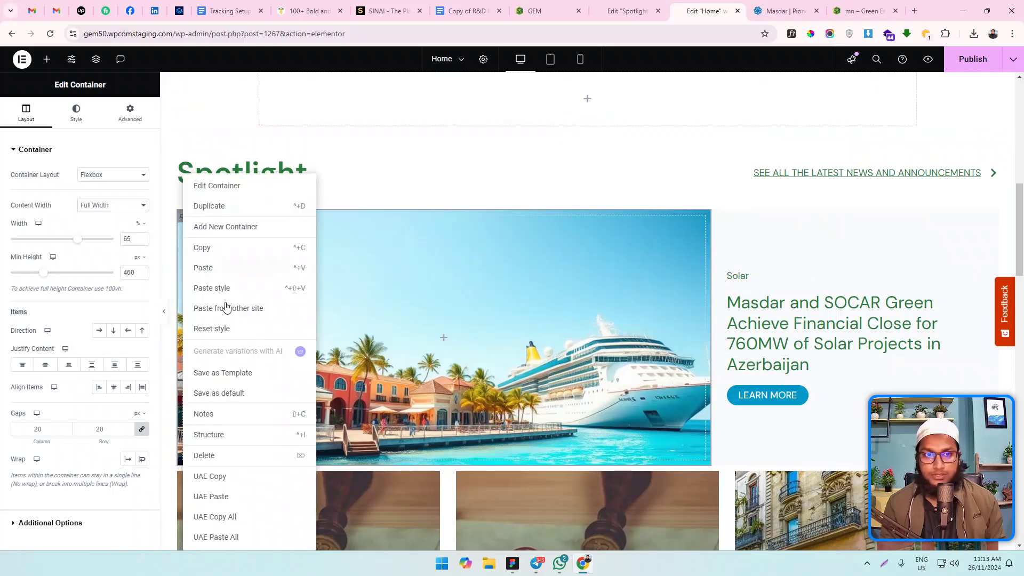
left_click(224, 252)
Step: Add a single-column Flexbox container to the loop template and paste the copied image container into it
left_click(628, 11)
left_click(568, 303)
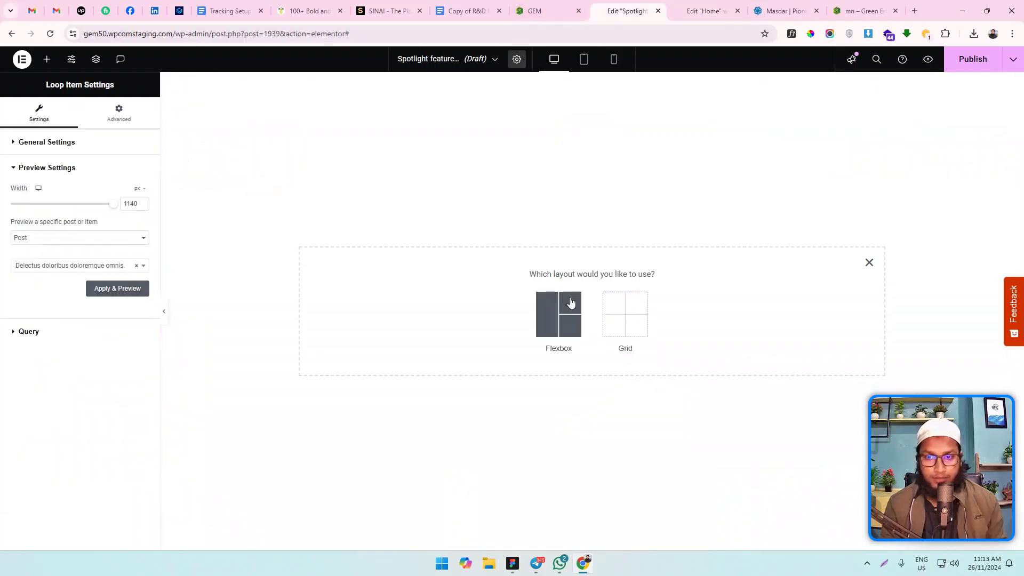
left_click(549, 314)
left_click(460, 312)
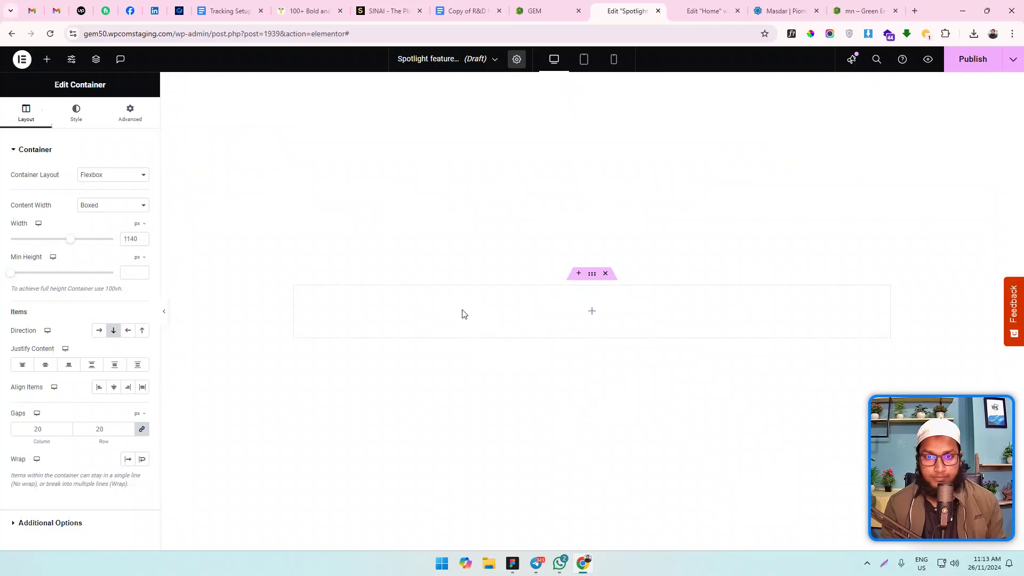
right_click(325, 312)
left_click(348, 267)
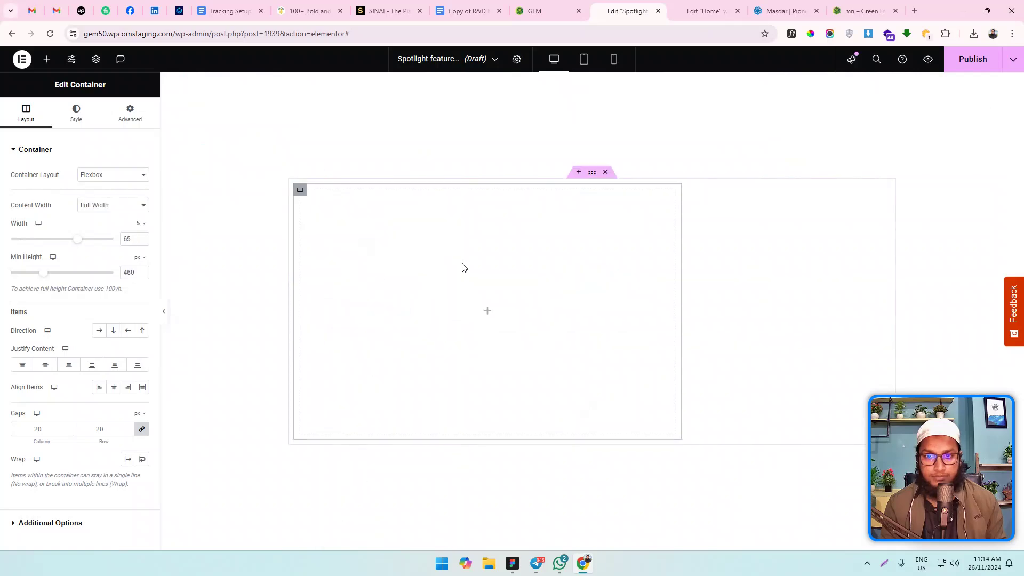
Step: Copy the text container beside the Home page's Spotlight image and paste it into the loop template's outer container
left_click(681, 5)
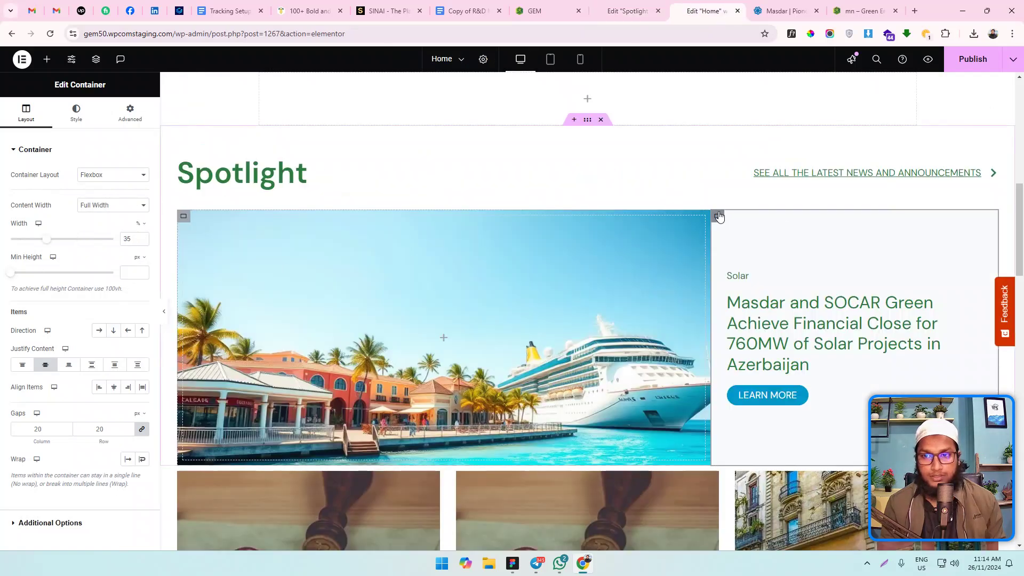
right_click(719, 216)
left_click(749, 252)
left_click(632, 11)
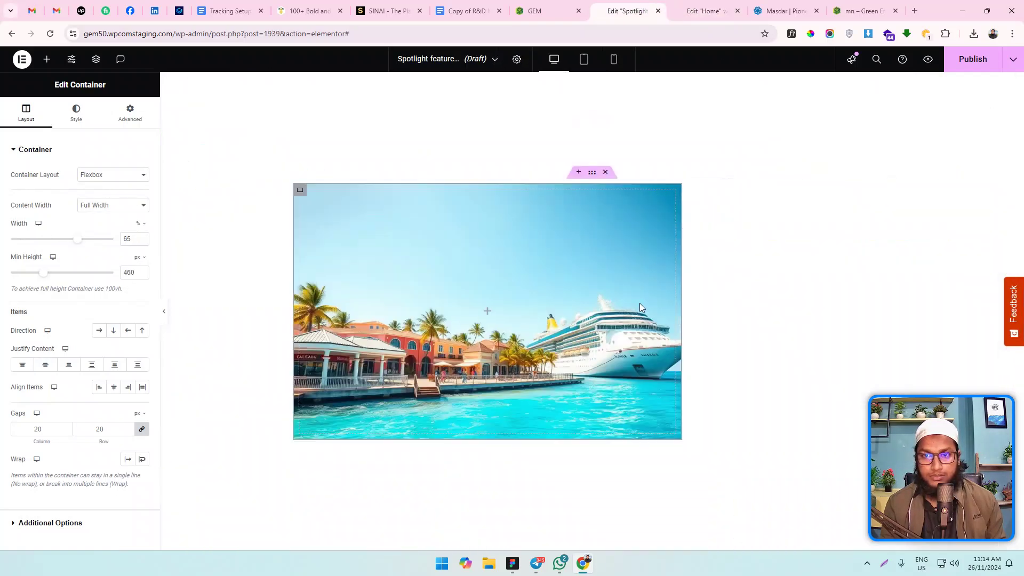
right_click(757, 265)
left_click(794, 269)
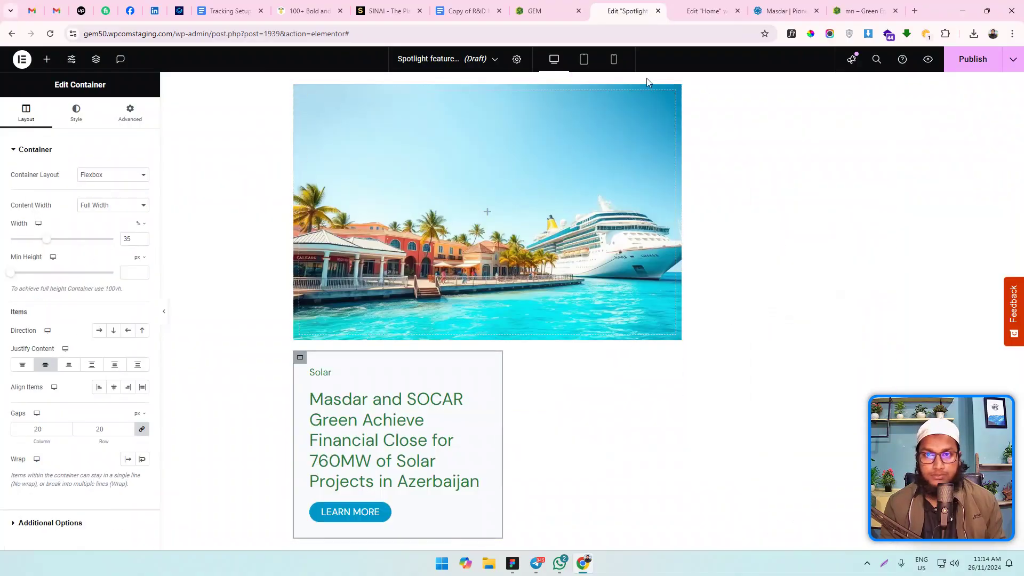
Step: Set the outer container's direction to horizontal row and its column and row gaps to 0
left_click(591, 92)
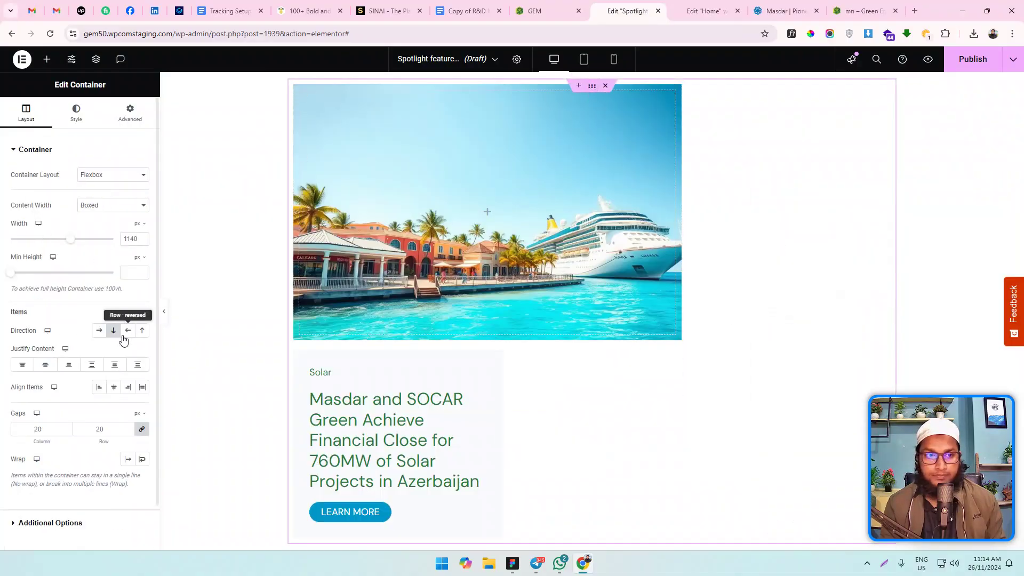
left_click(99, 331)
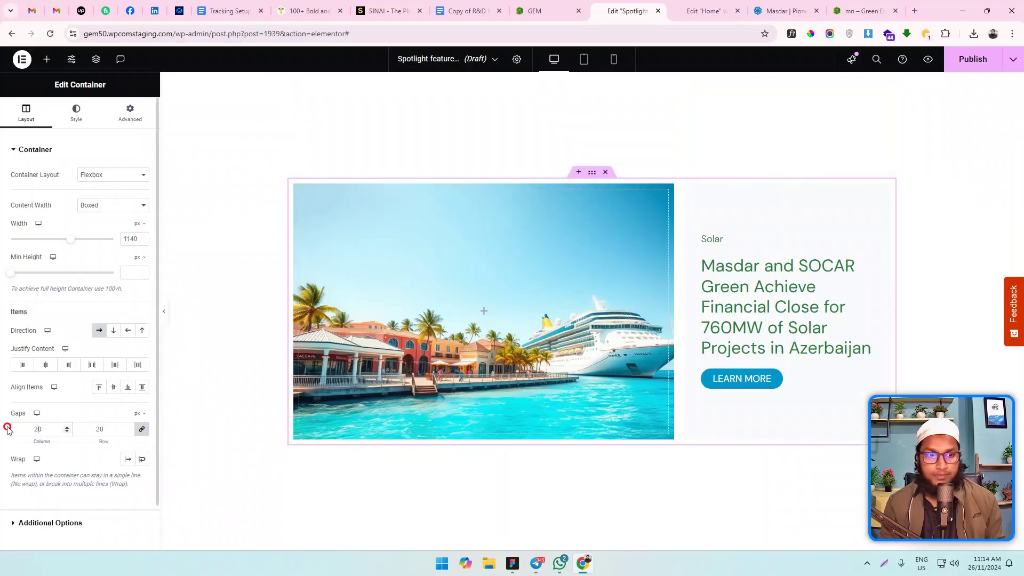
key("BackSpace")
key("BackSpace")
type("0")
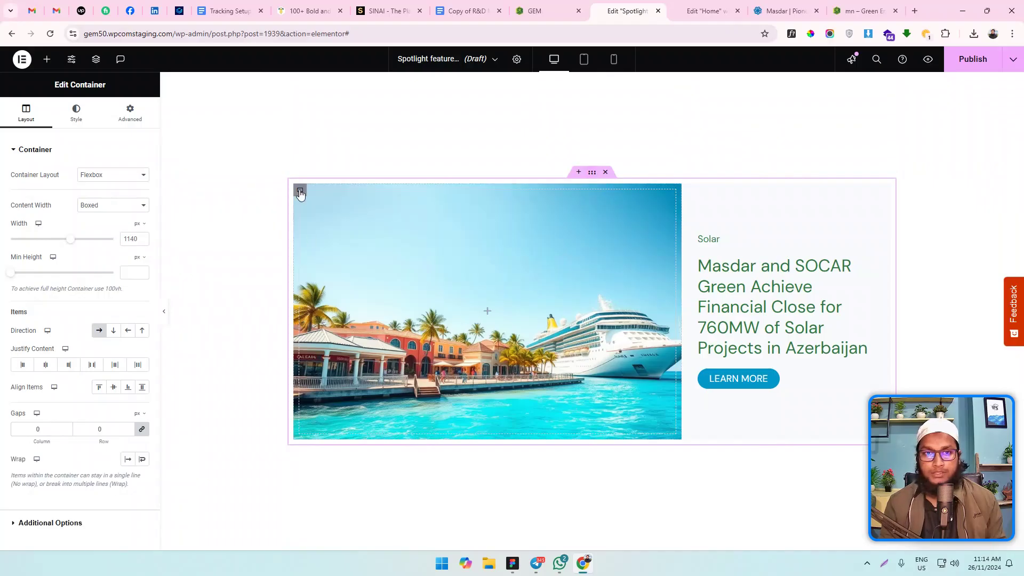
Step: Replace the image container's static background picture with the dynamic Featured Image
left_click(297, 192)
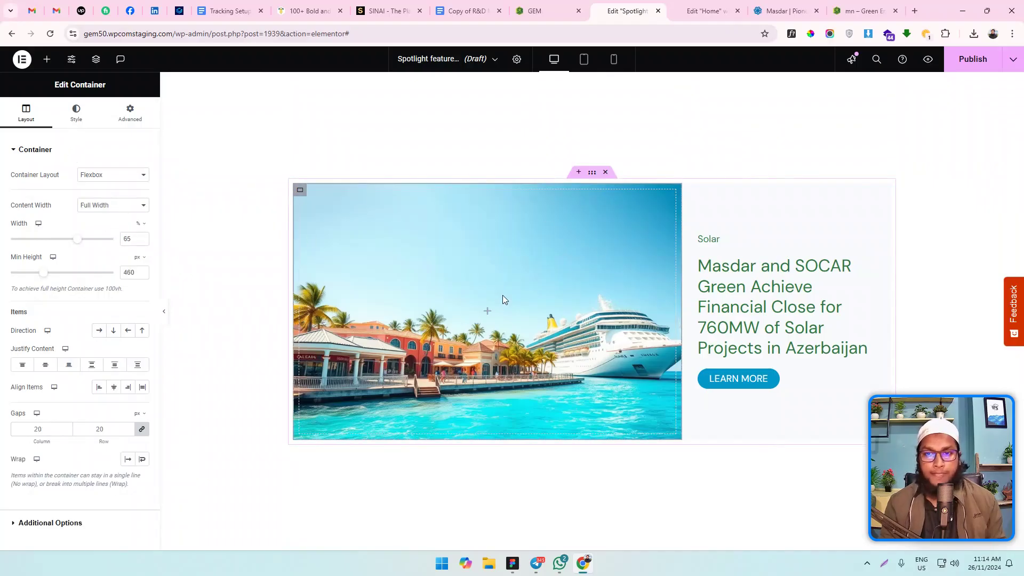
left_click(74, 113)
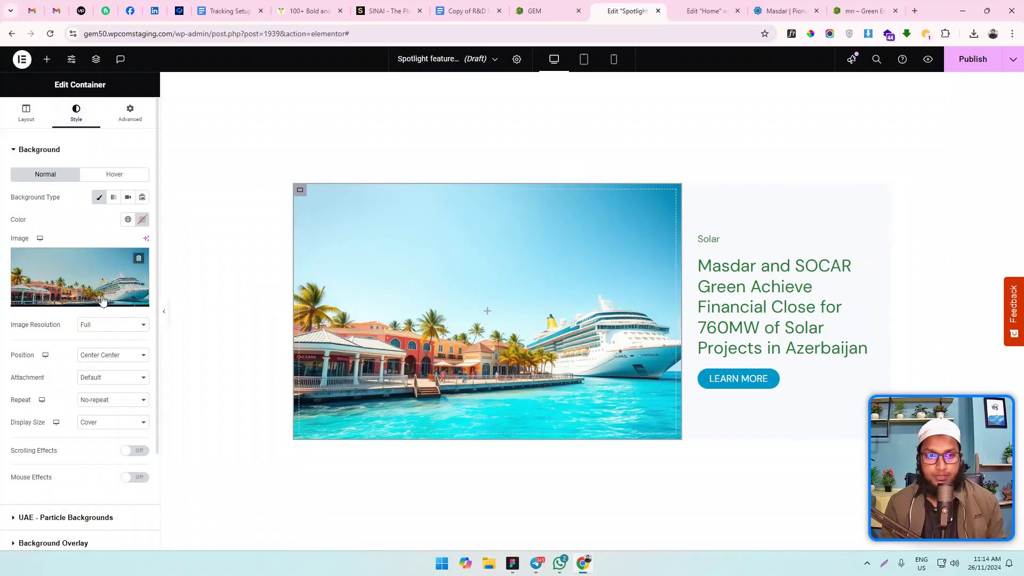
left_click(142, 301)
left_click(43, 333)
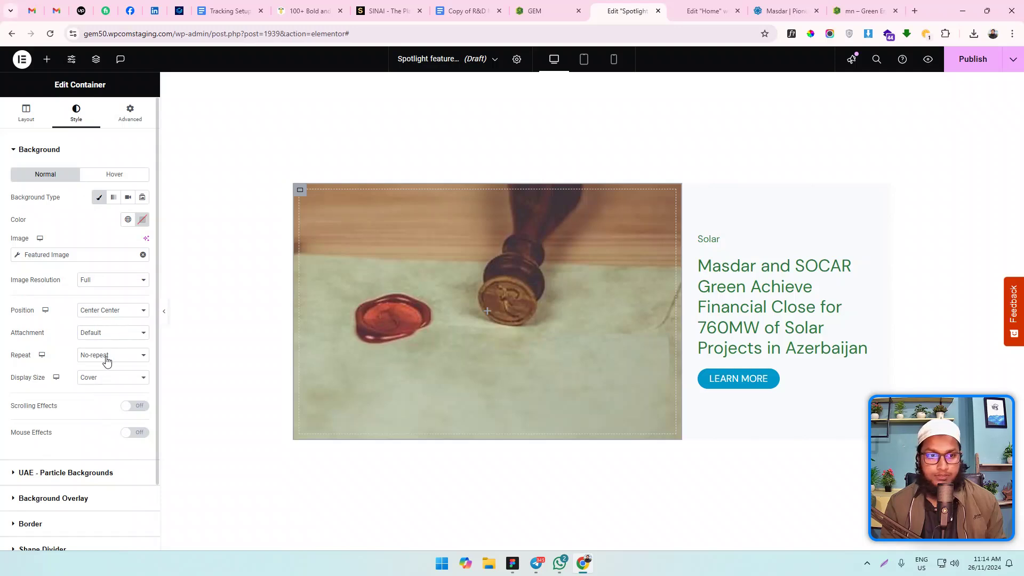
Step: Link the title of the "Solar" heading to the dynamic Post Terms tag
left_click(732, 239)
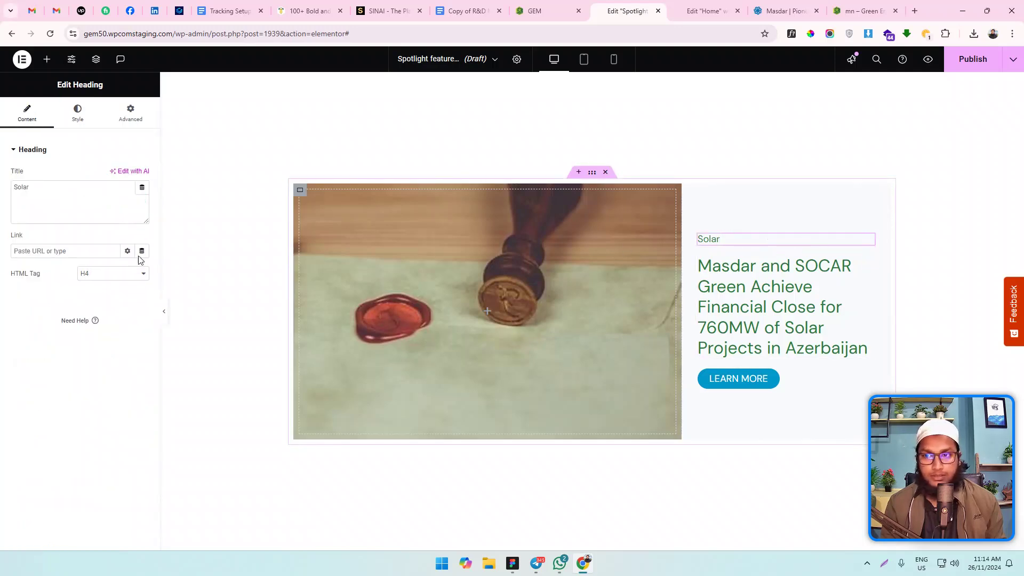
left_click(143, 188)
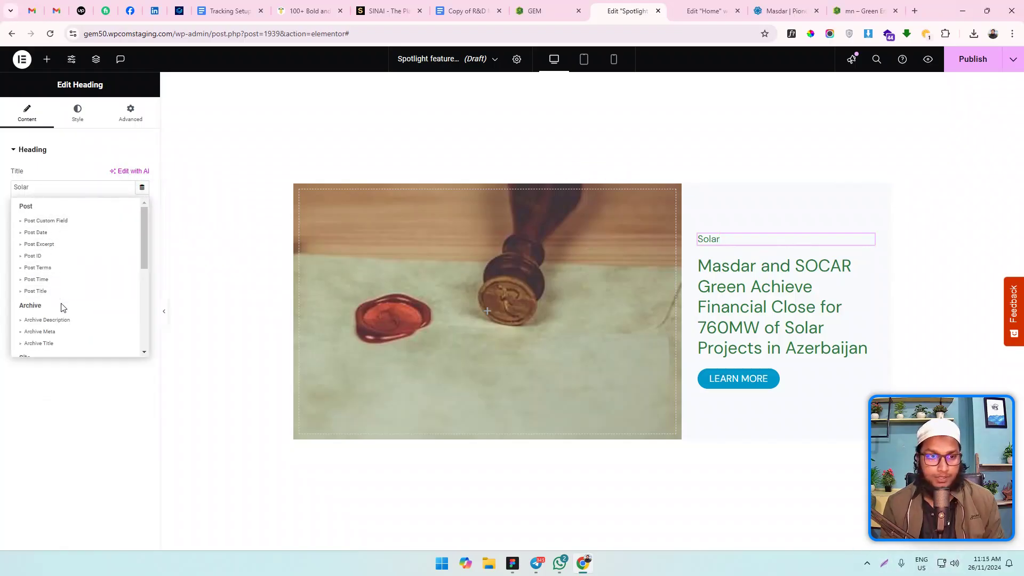
scroll(62, 307, "down", 1)
scroll(56, 306, "up", 1)
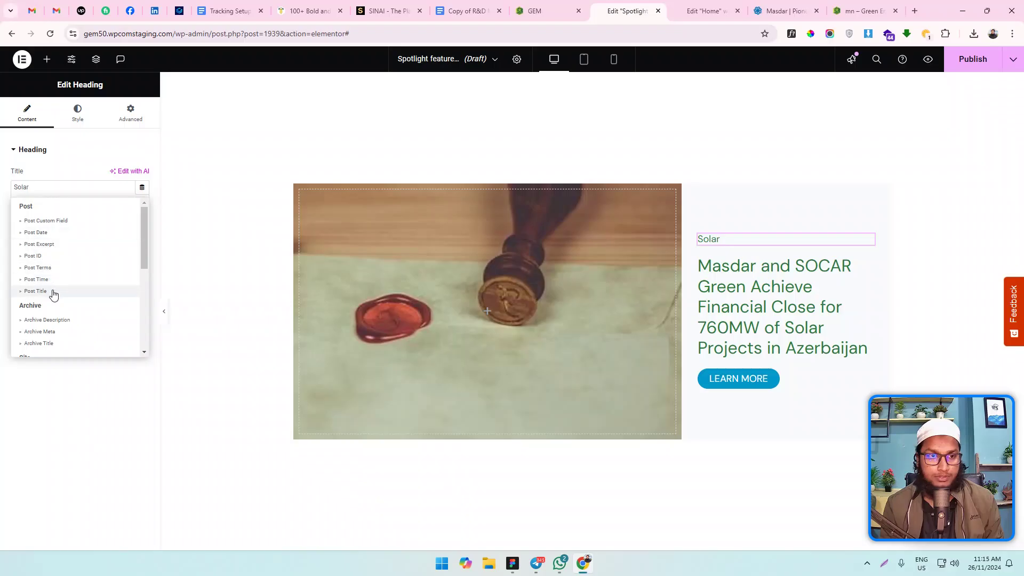
left_click(37, 268)
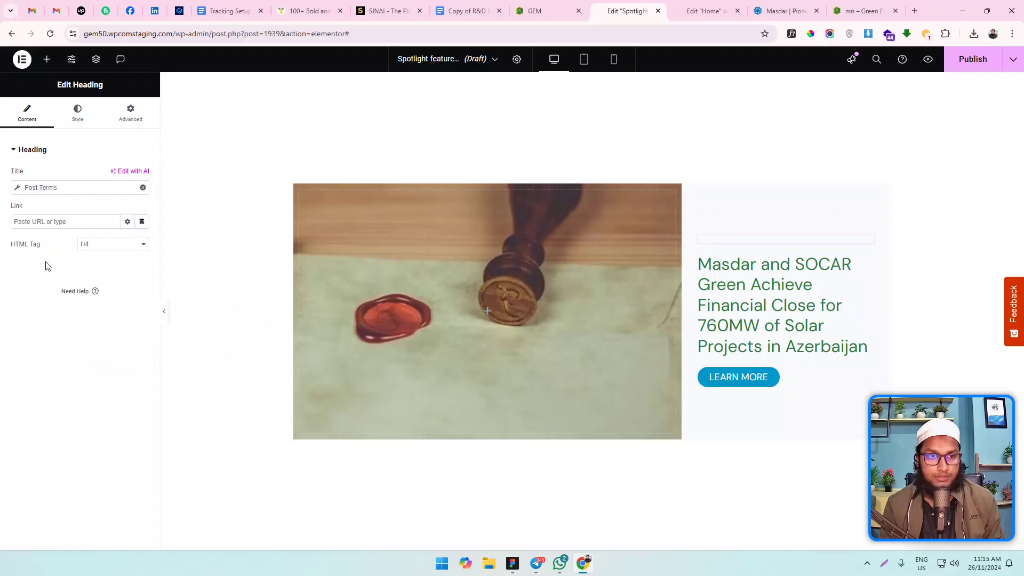
Step: Set the category heading's Post Terms tag to use the Categories taxonomy
left_click(74, 189)
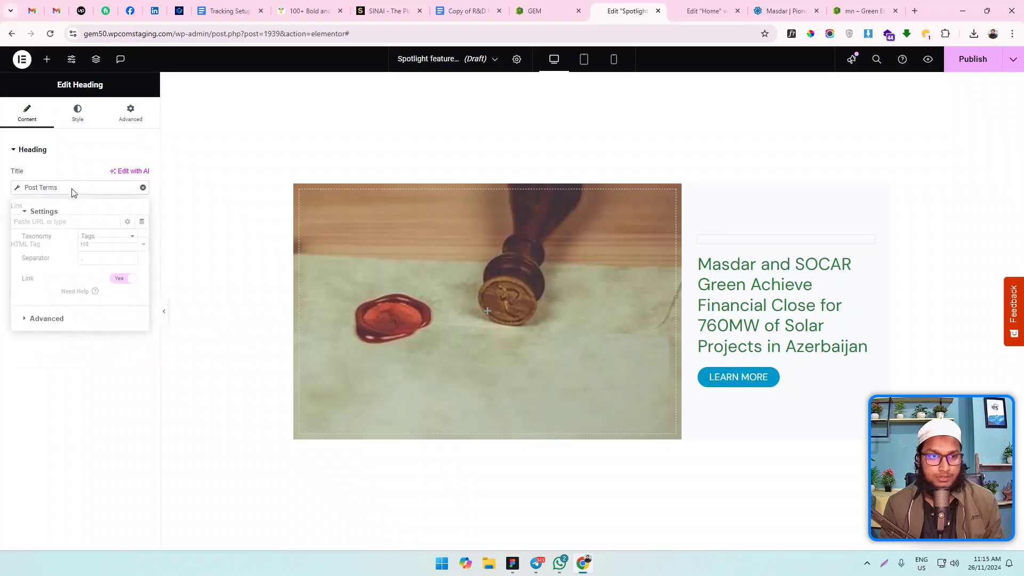
left_click(105, 238)
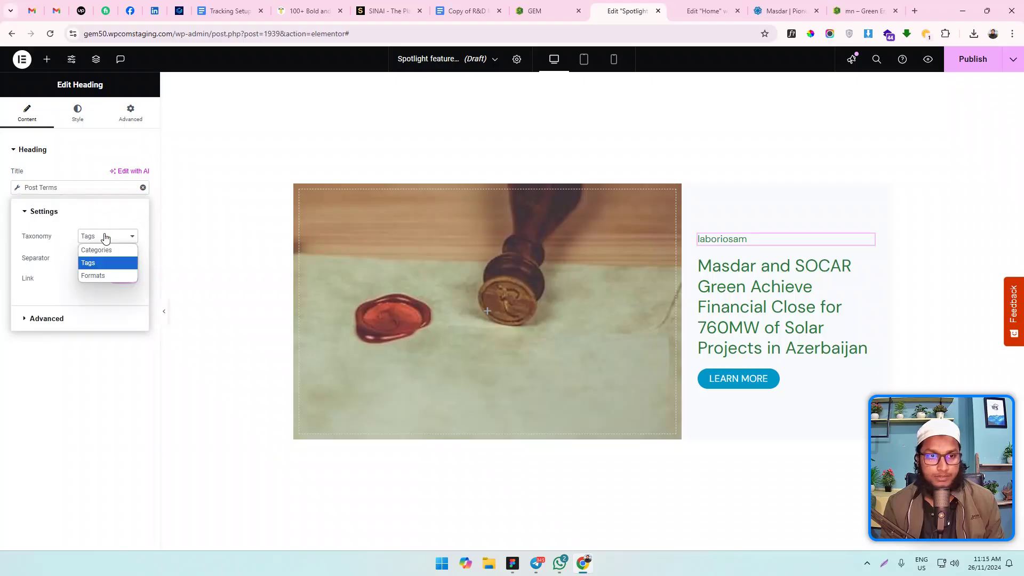
left_click(97, 250)
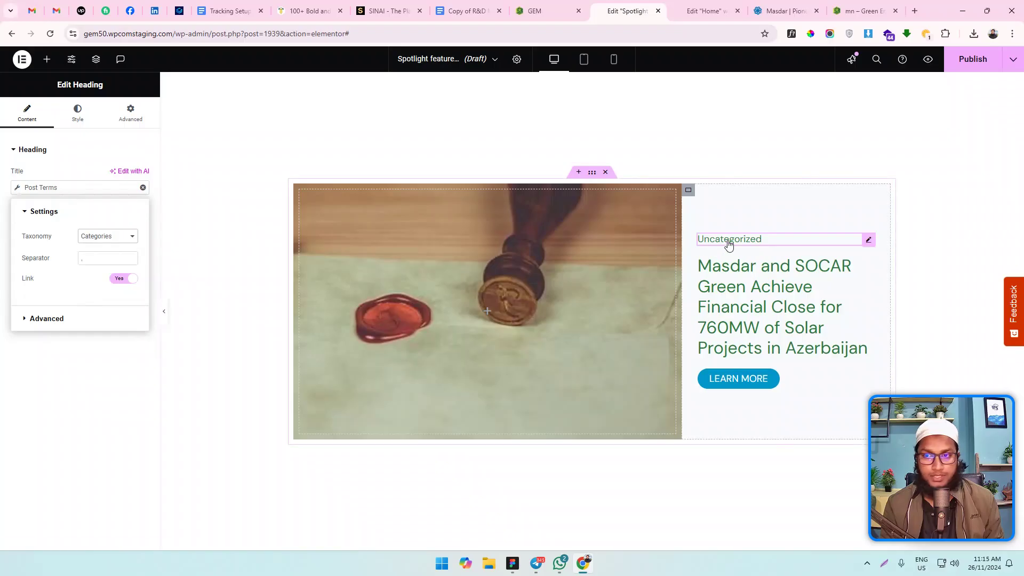
left_click(65, 351)
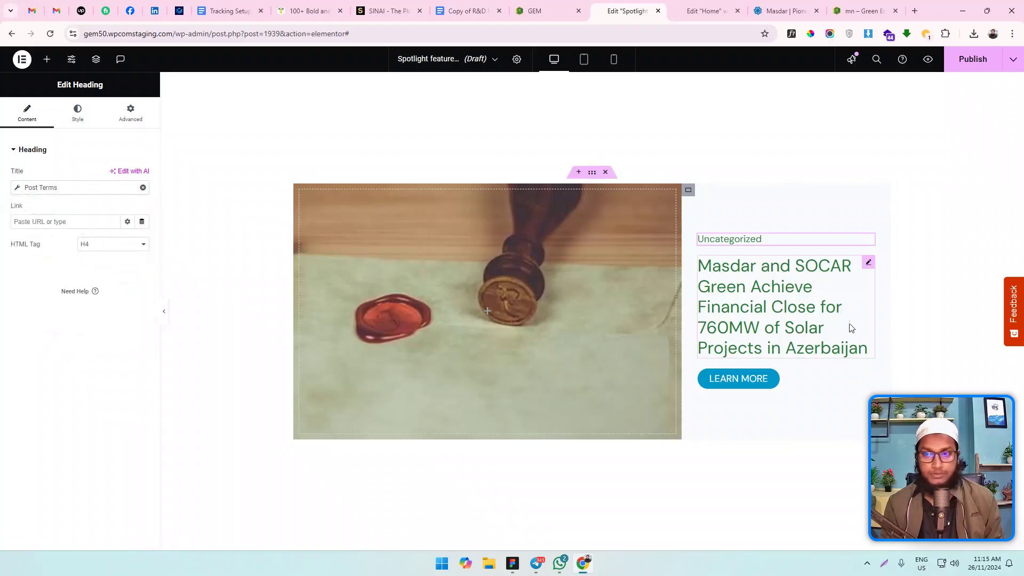
Step: Replace the main heading's static title with the dynamic Post Title and link the heading to the dynamic Post URL
left_click(808, 283)
left_click(143, 189)
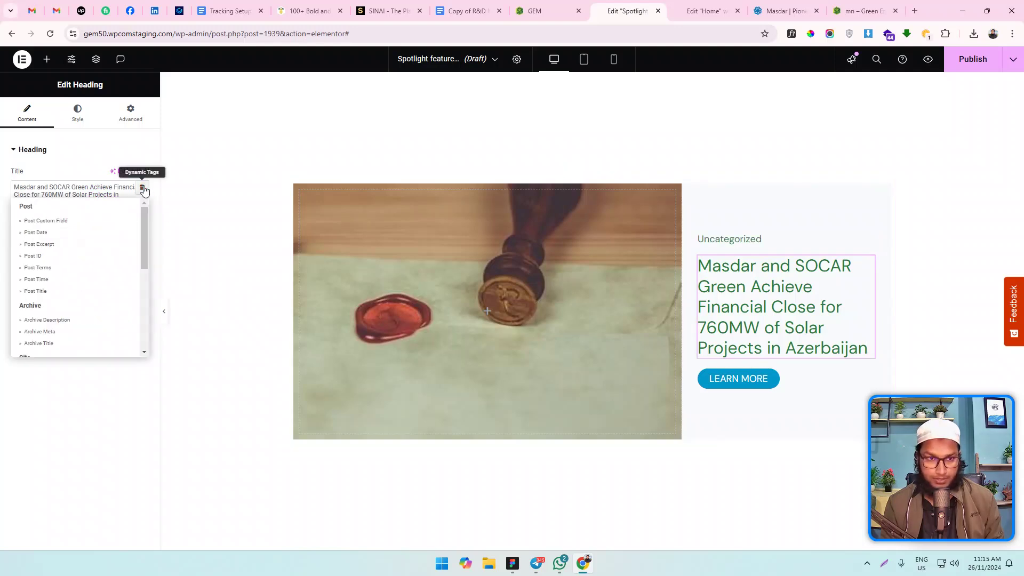
left_click(51, 291)
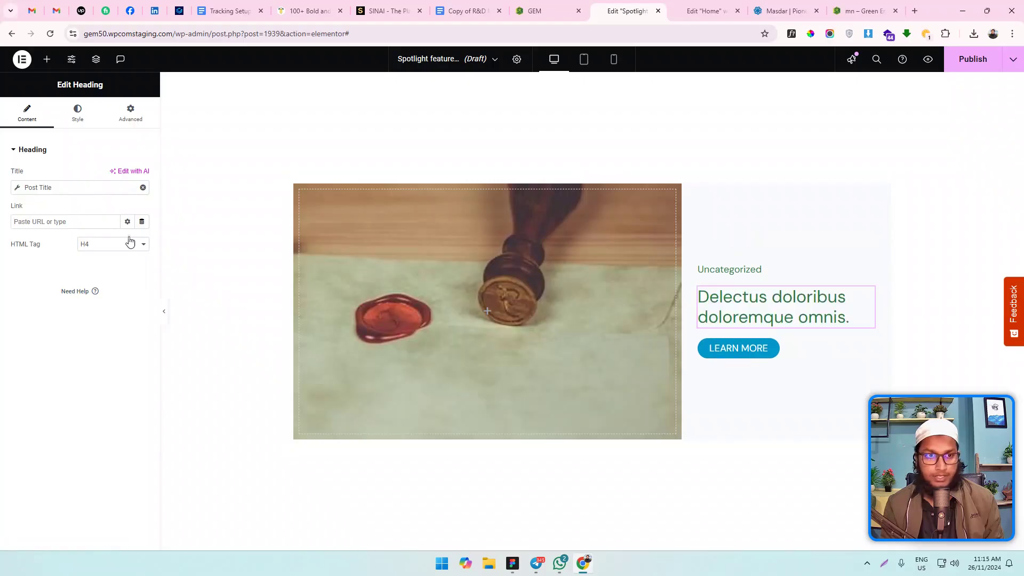
left_click(142, 224)
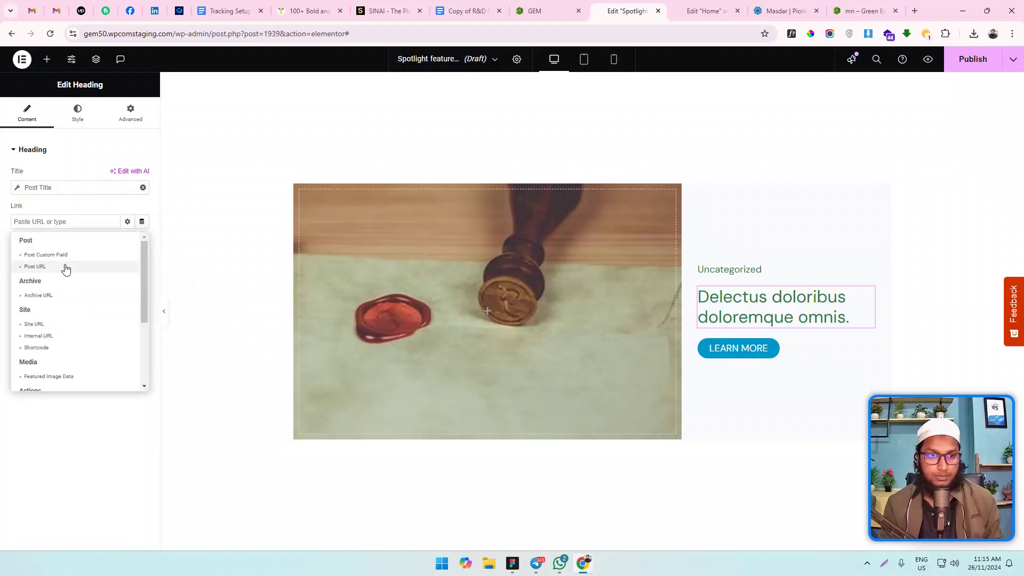
left_click(30, 268)
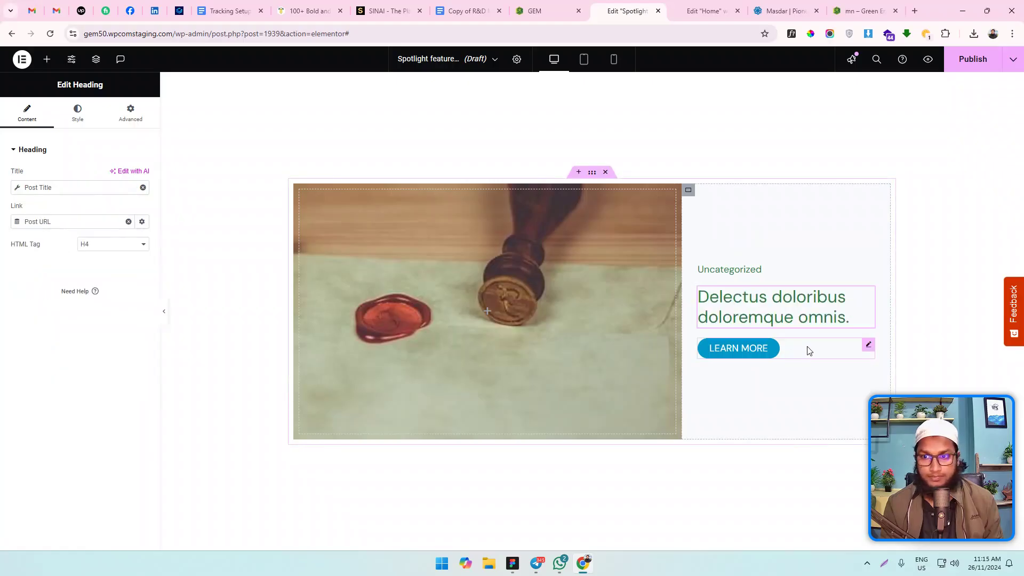
Step: Link the Learn More button to the dynamic Post URL
left_click(848, 347)
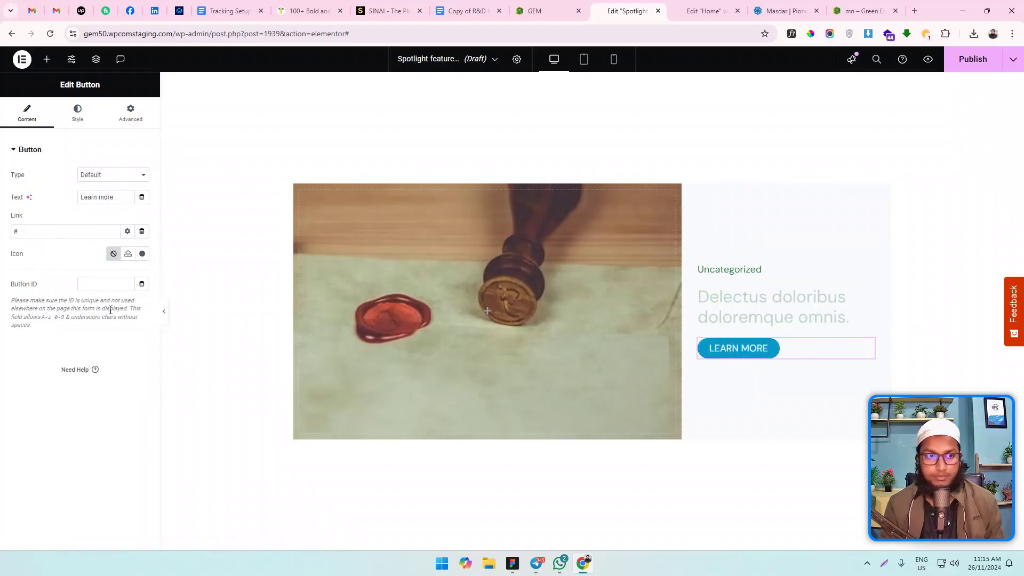
left_click(142, 231)
left_click(35, 276)
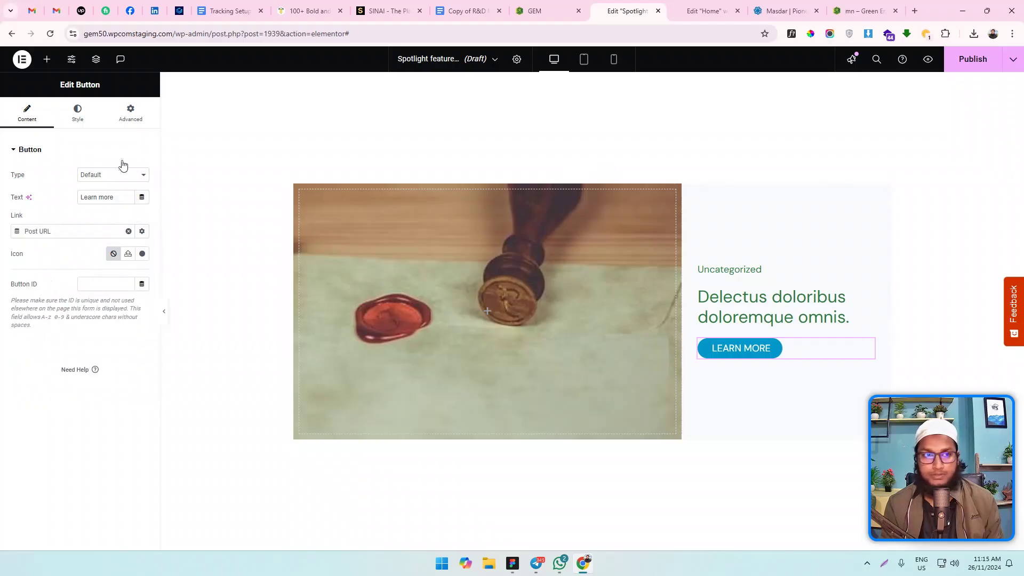
Step: Set the Learn More button's normal background colour and border colour to the global Primary colour
left_click(84, 115)
left_click(129, 310)
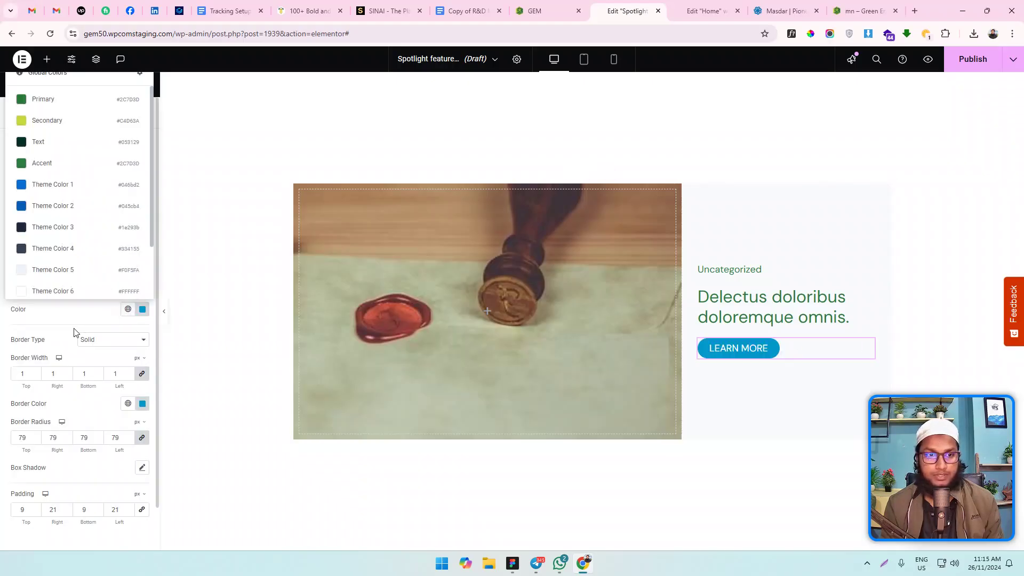
left_click(68, 99)
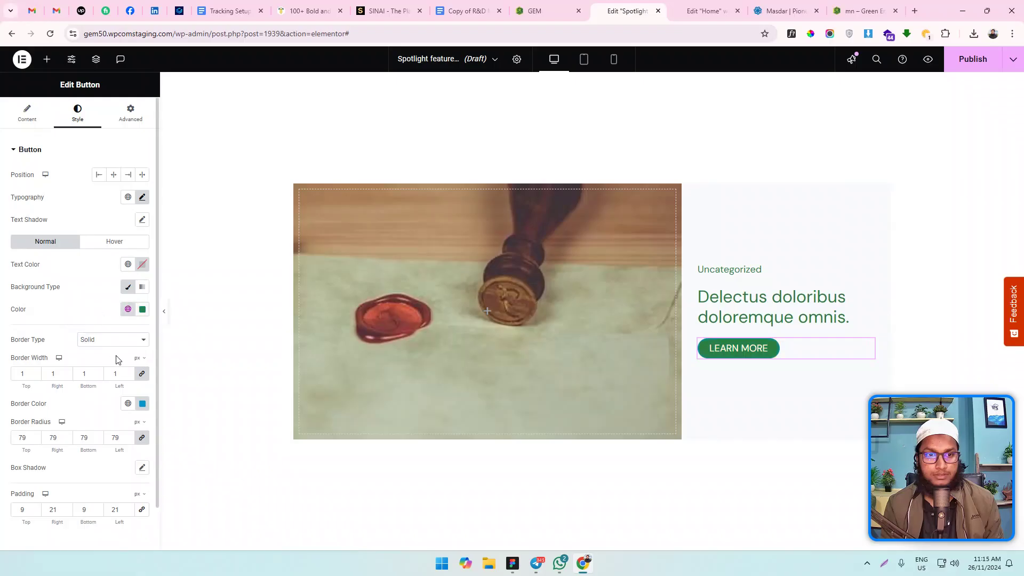
left_click(128, 404)
left_click(36, 192)
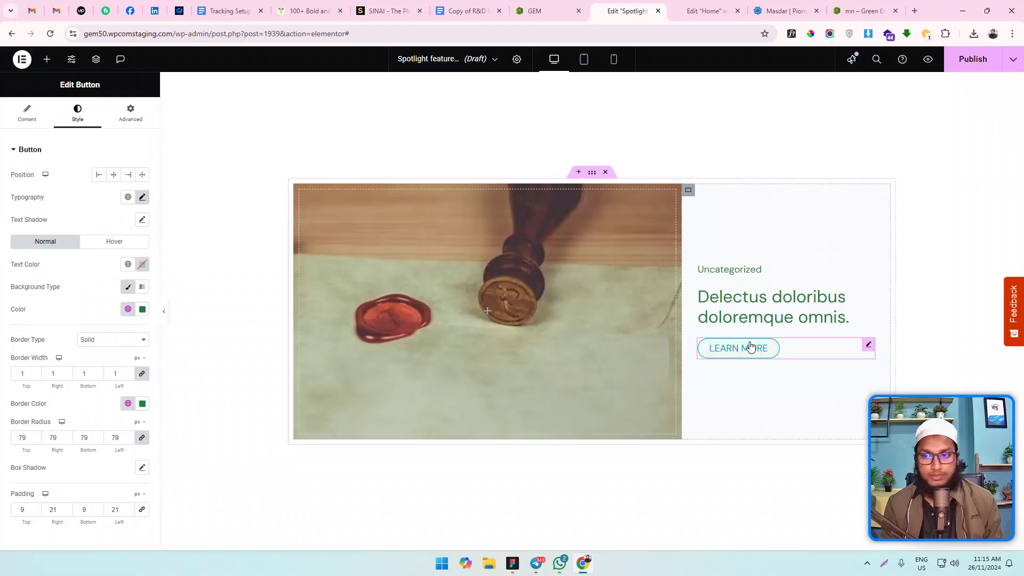
Step: Set the Learn More button's hover-state border colour and text colour to the global Primary colour
left_click(114, 241)
left_click(130, 330)
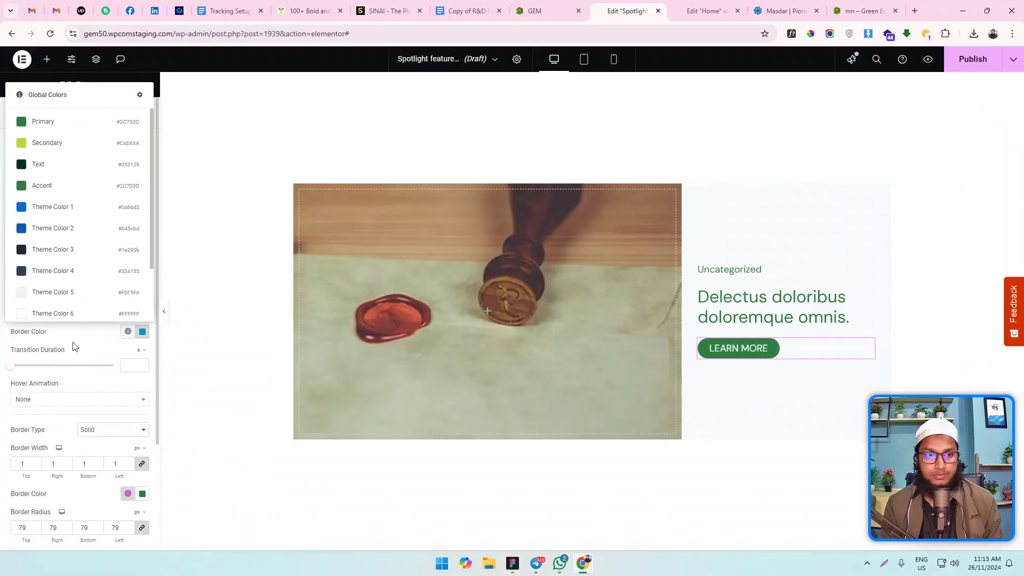
left_click(71, 122)
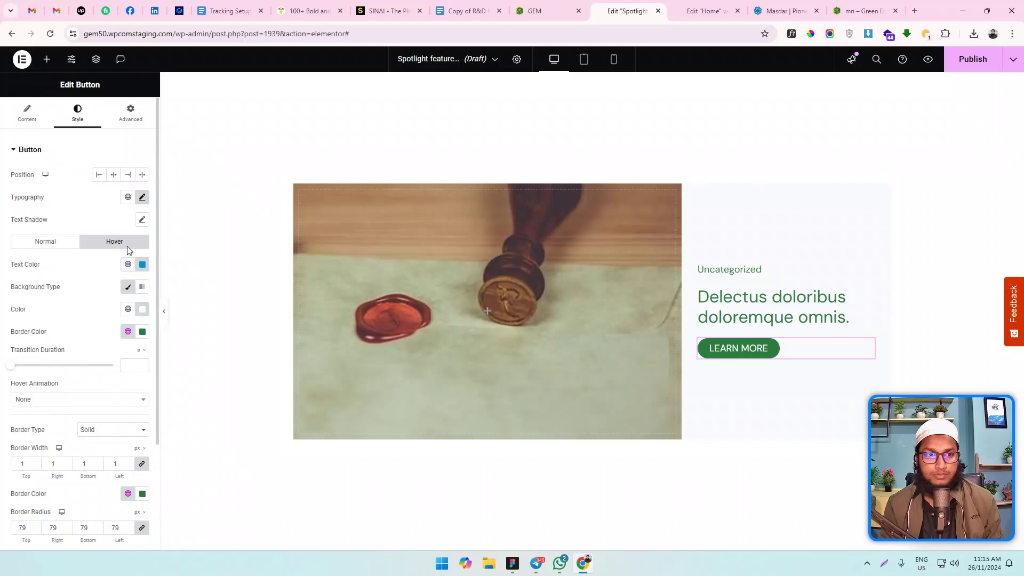
left_click(128, 264)
left_click(57, 313)
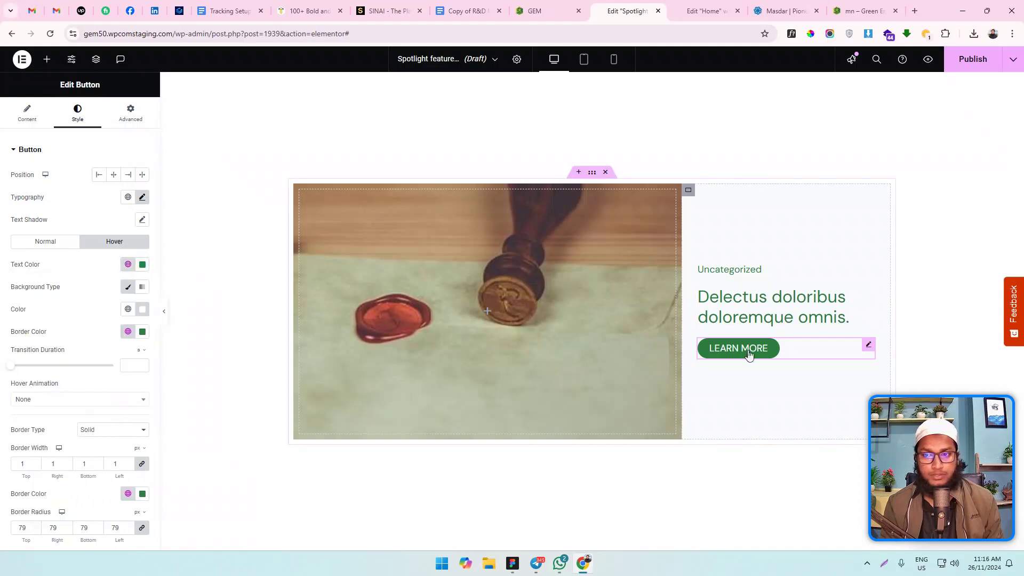
Step: In the mobile view, set the text container's padding to 10 px on all sides
left_click(614, 61)
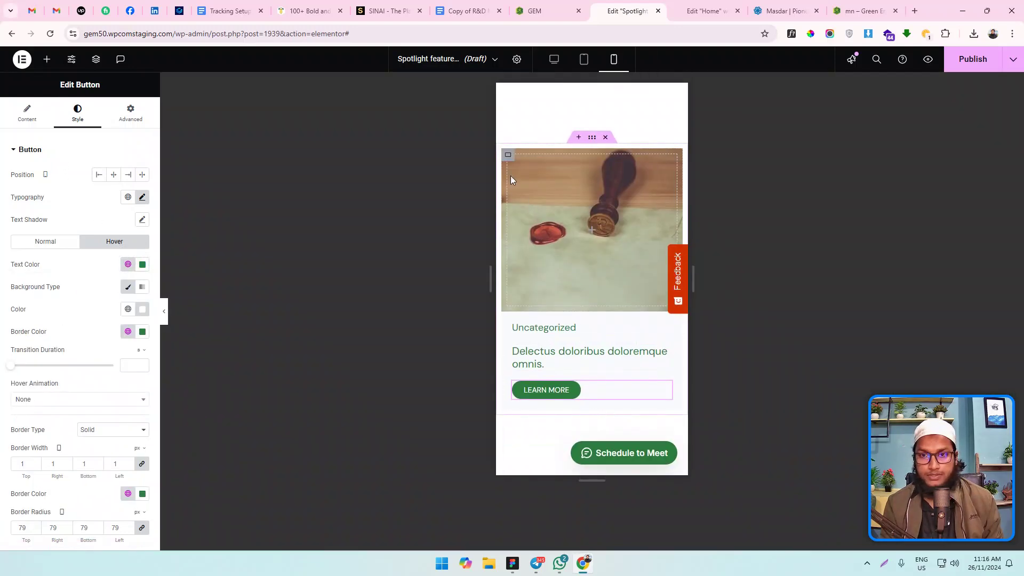
left_click(508, 318)
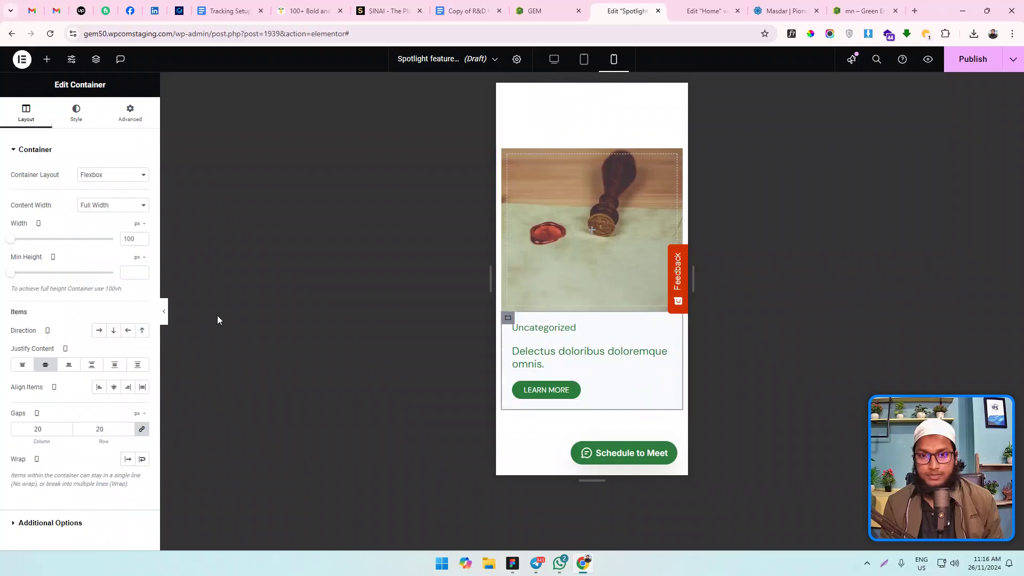
left_click(128, 113)
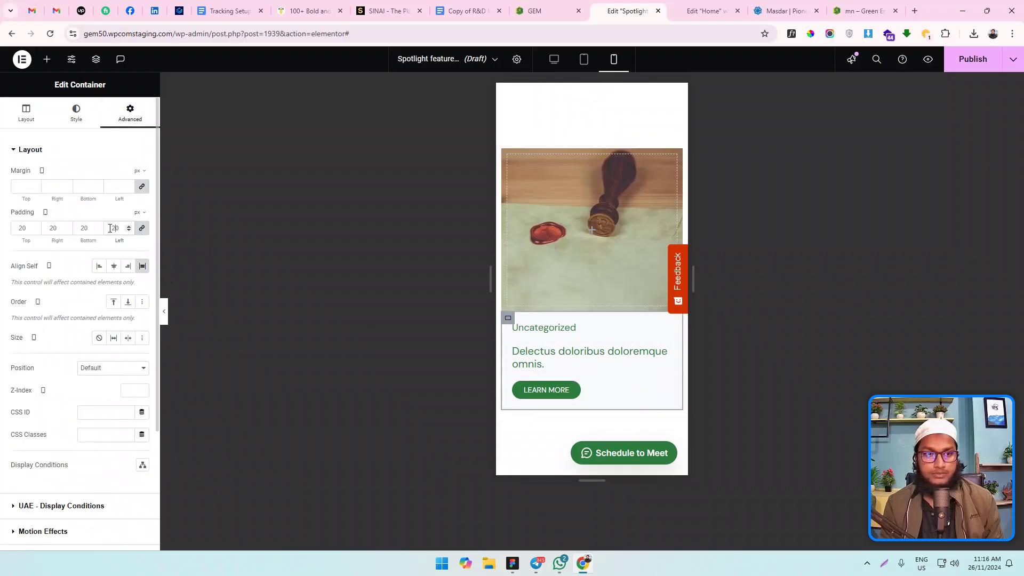
type("10")
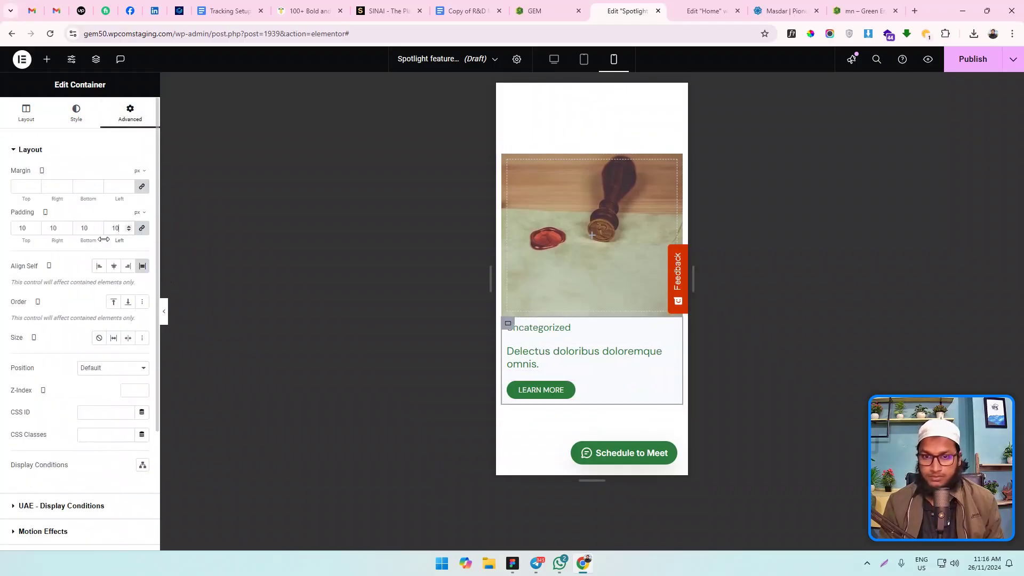
Step: Reduce the image container's minimum height to 170 px for the mobile view
left_click(508, 160)
left_click(26, 115)
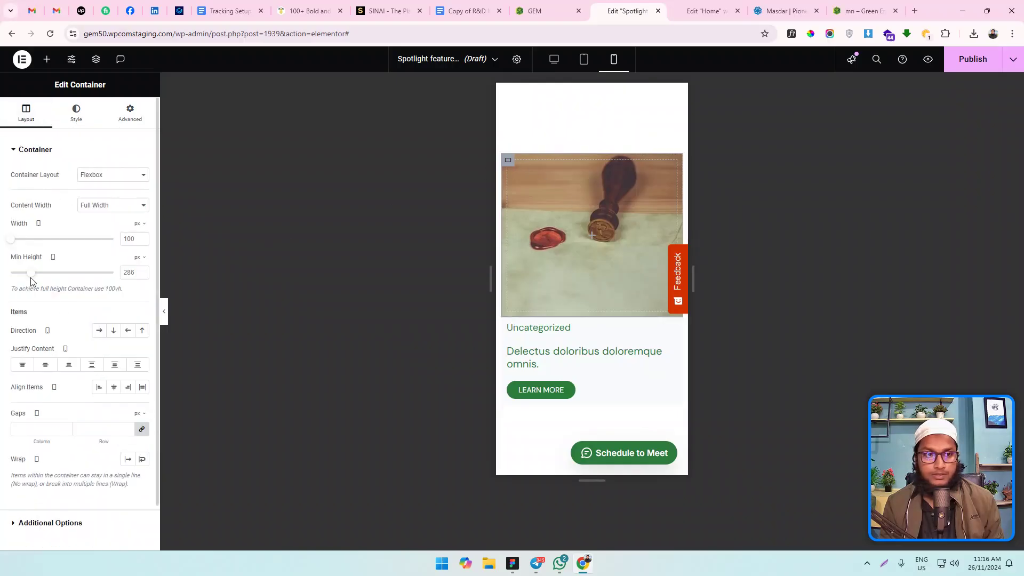
left_click_drag(33, 277, 24, 273)
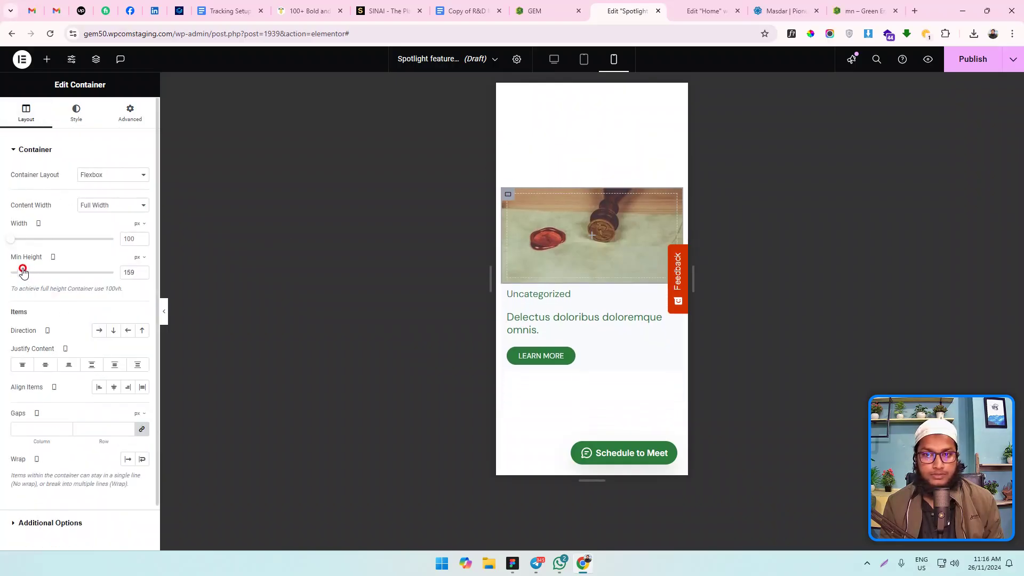
left_click(142, 270)
left_click(143, 270)
left_click(143, 275)
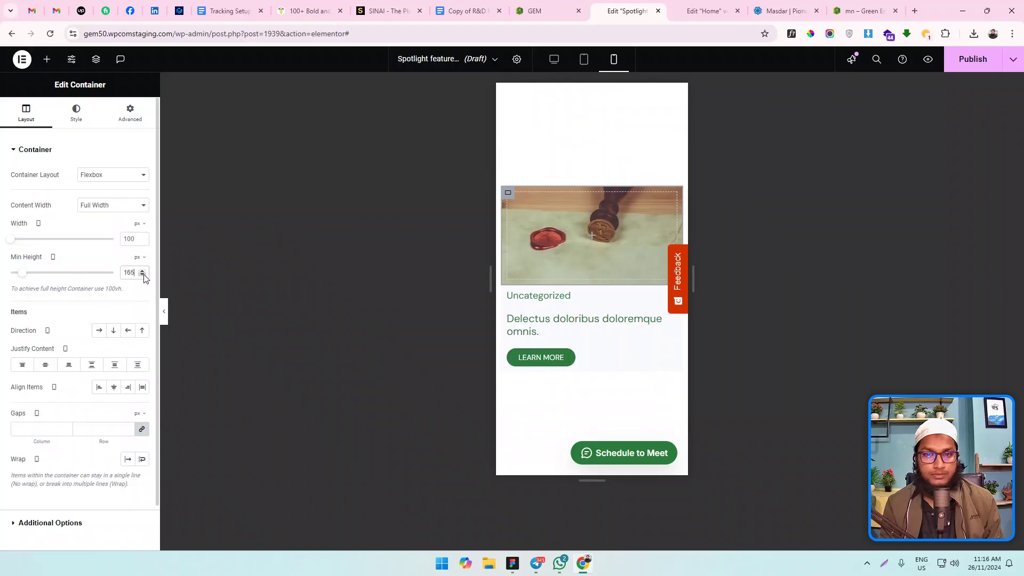
left_click(141, 271)
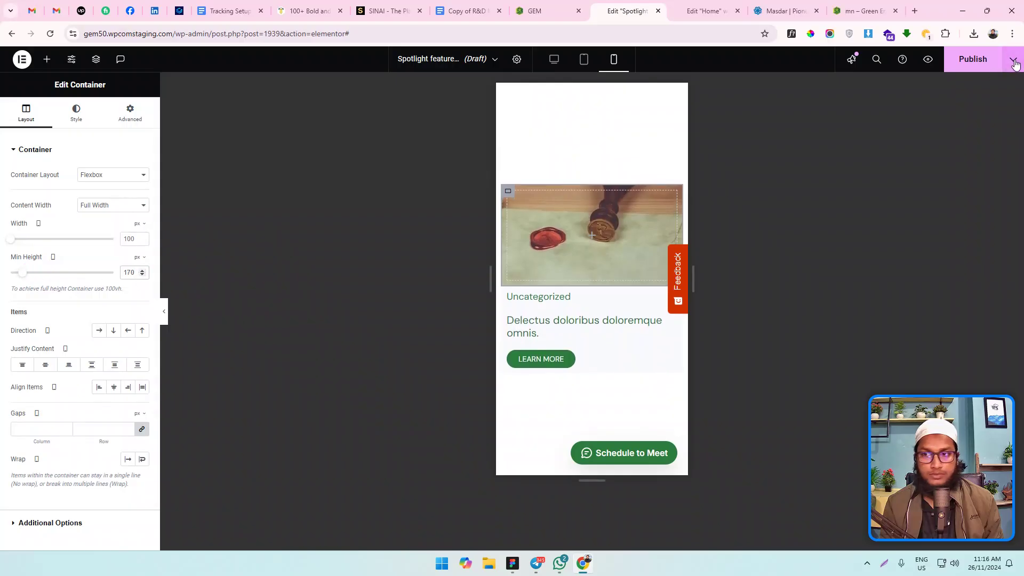
Step: Publish the Spotlight loop template and return to the desktop view
left_click(973, 59)
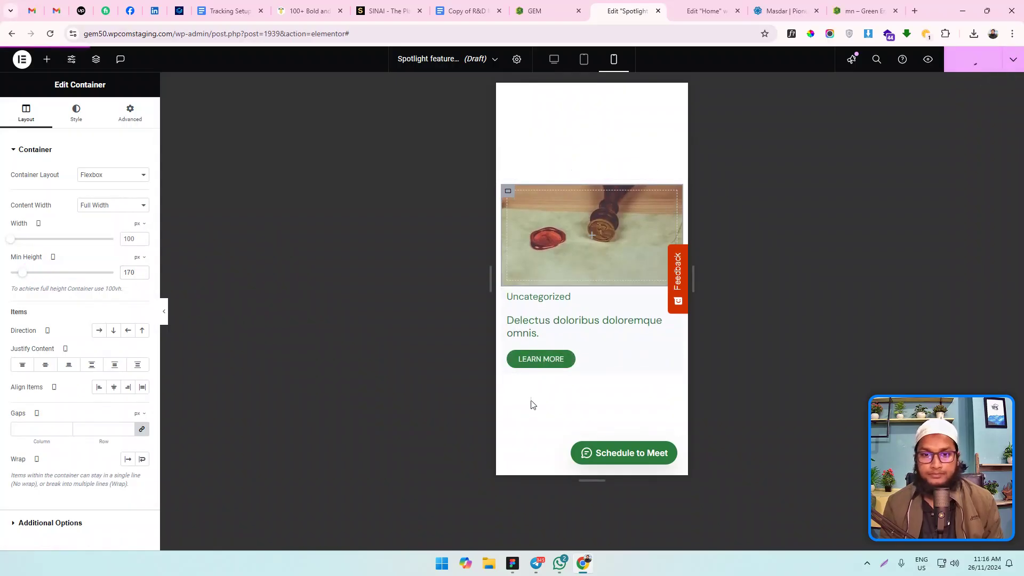
left_click(543, 60)
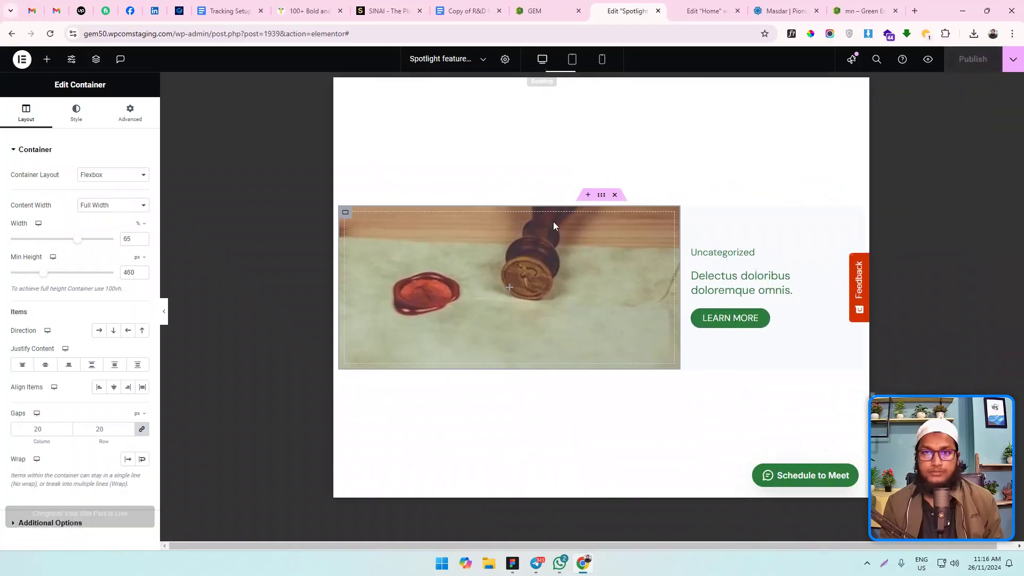
Step: On the Home page, examine the template and query settings of the loop grid below the Spotlight feature
left_click(724, 4)
scroll(591, 282, "down", 2)
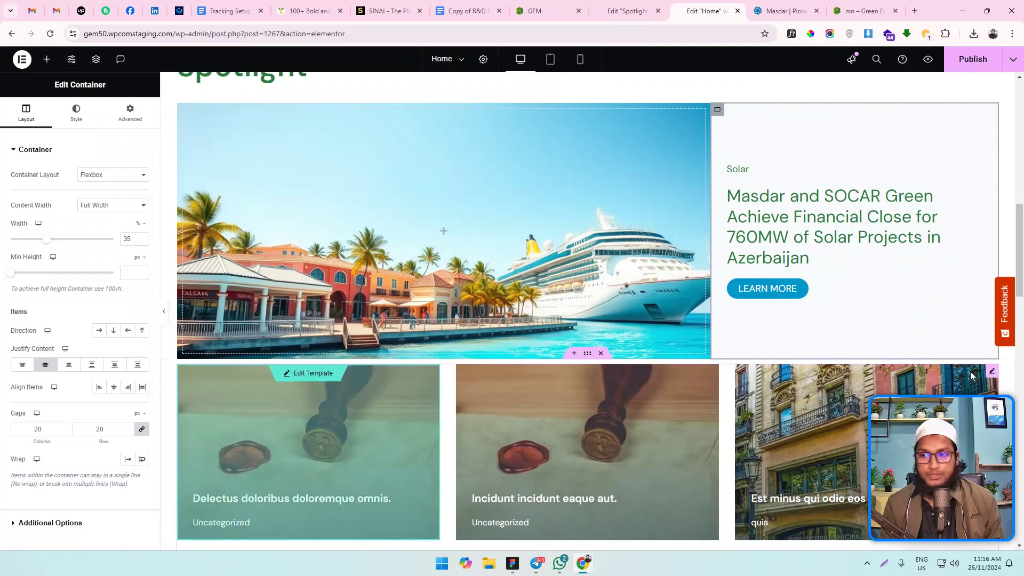
left_click(991, 371)
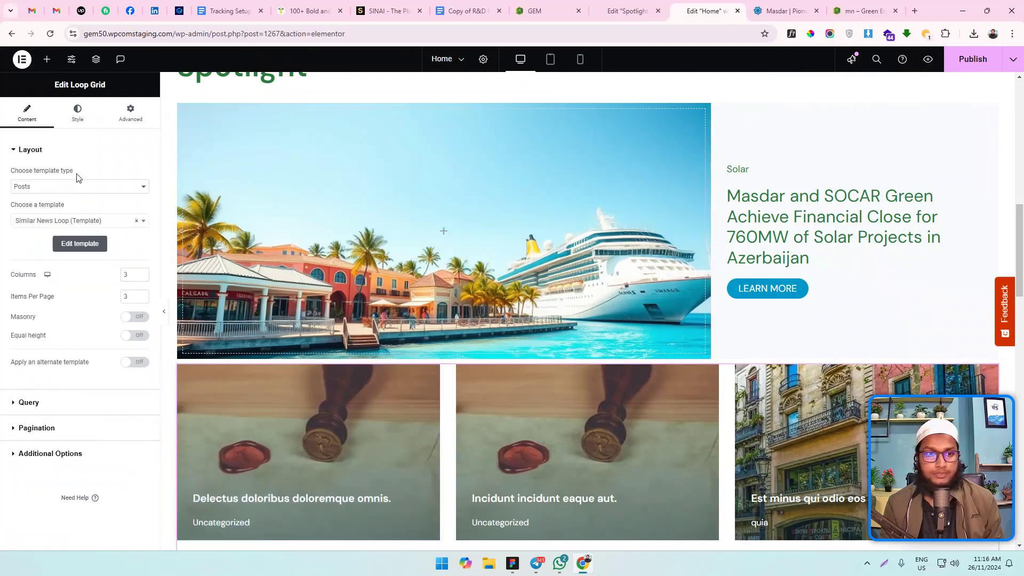
left_click(24, 402)
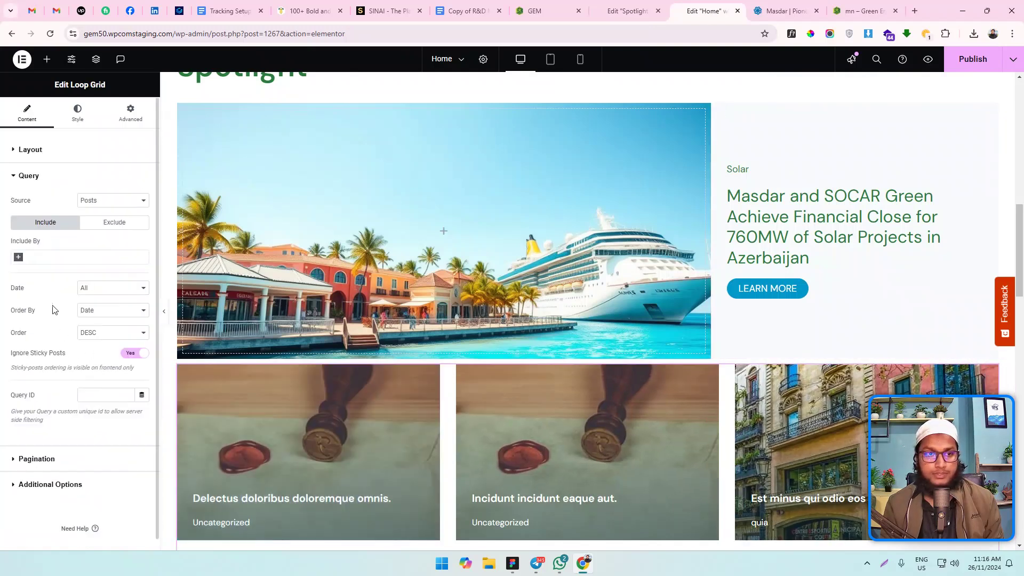
left_click(108, 202)
left_click(108, 202)
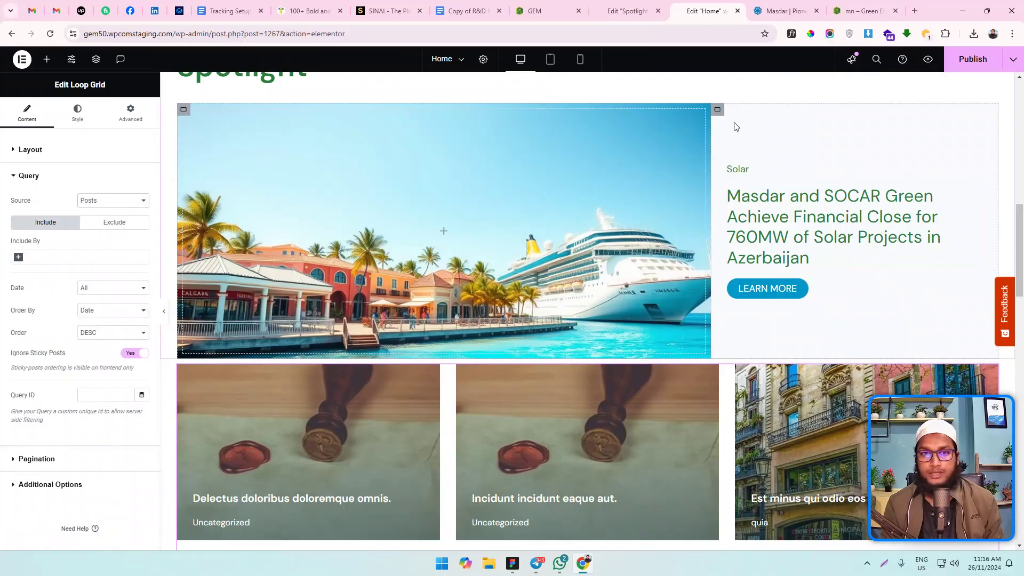
scroll(734, 125, "up", 1)
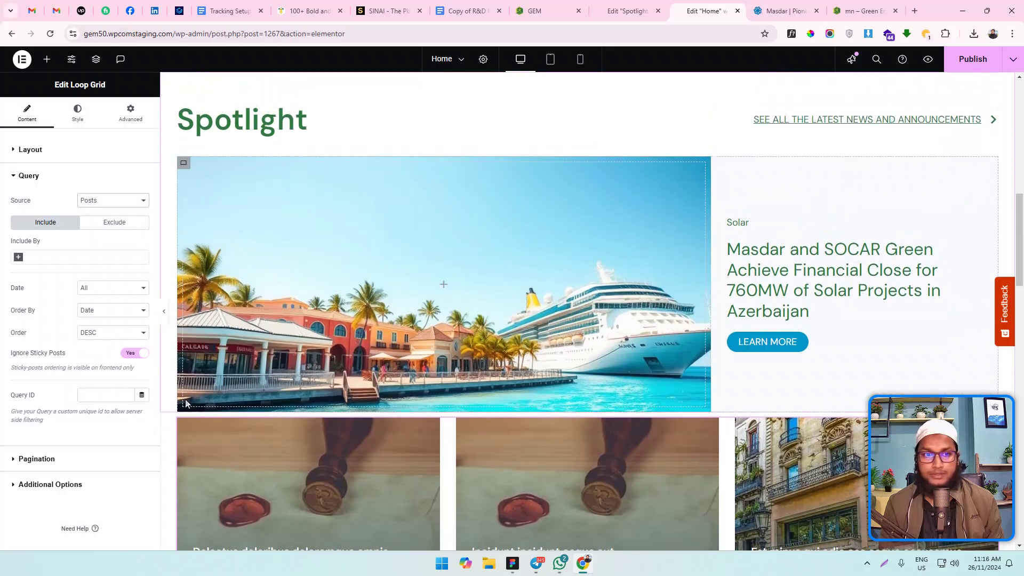
left_click(183, 164)
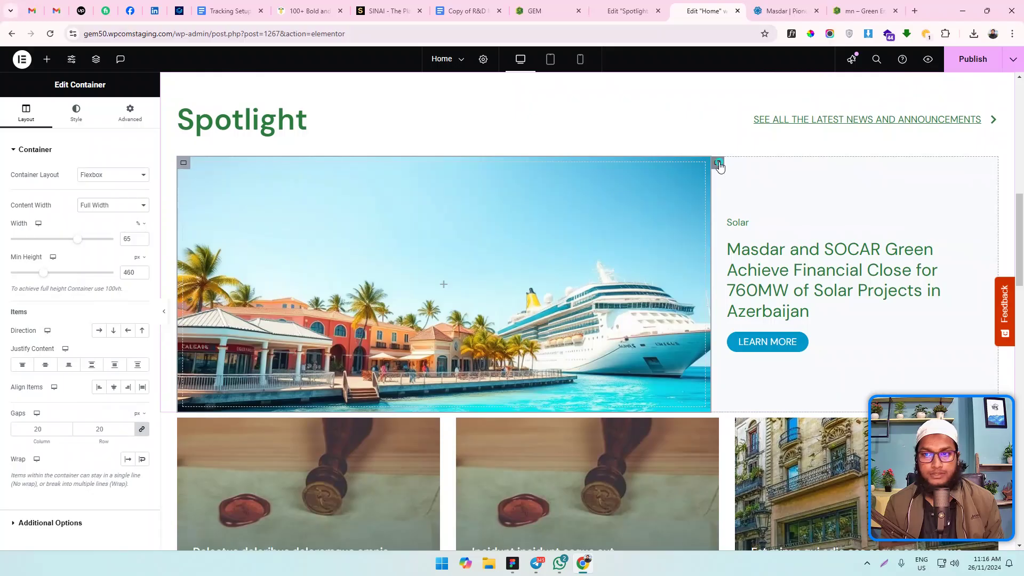
right_click(719, 165)
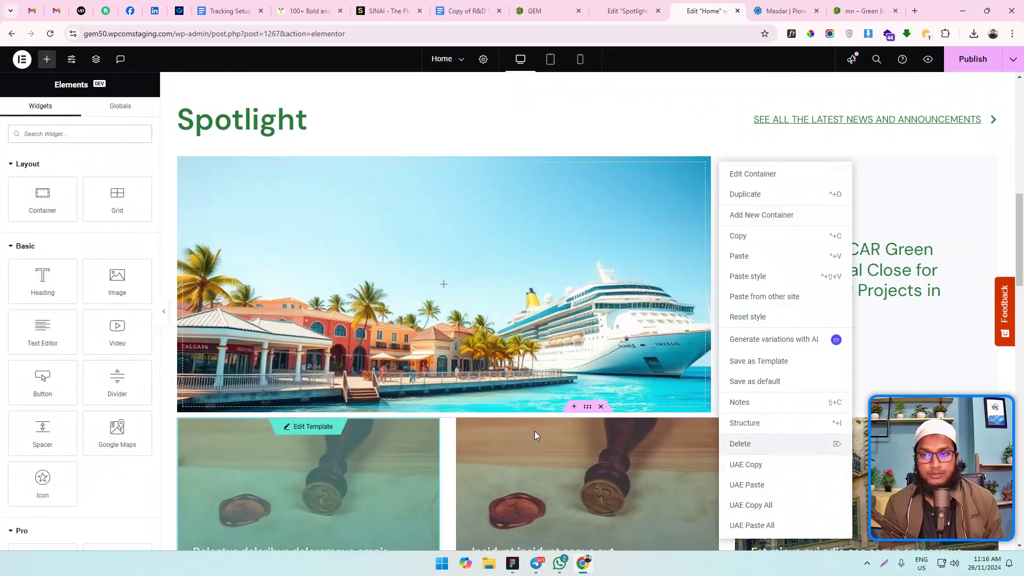
Step: Add a one-column flexbox container between the Spotlight feature and the posts grid, with a boxed content width of 1540 px
left_click(573, 406)
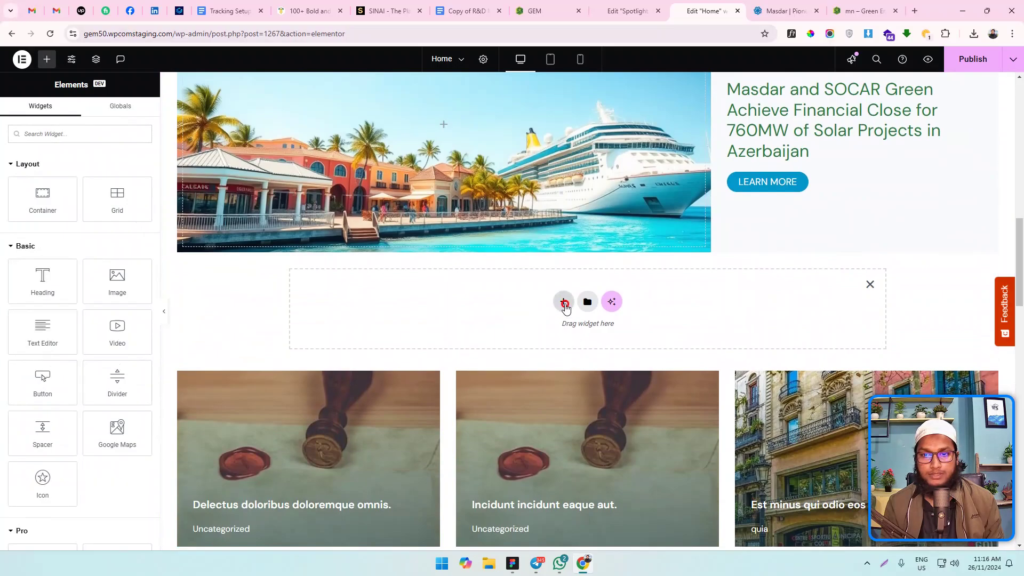
left_click(563, 302)
left_click(553, 335)
left_click(437, 329)
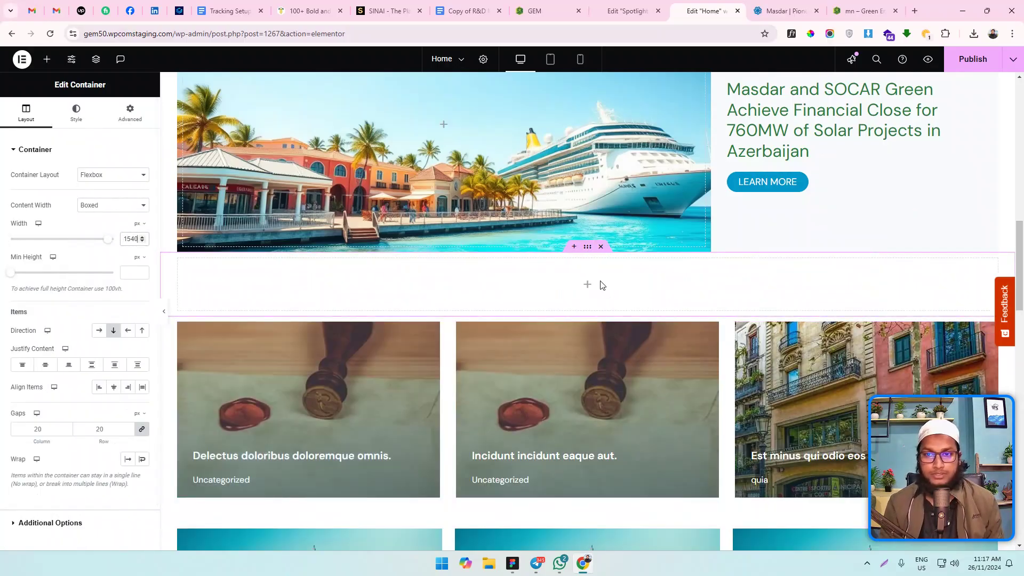
Step: Add a Loop Grid widget to the new container and assign it the Spotlight featured loop template
left_click(587, 286)
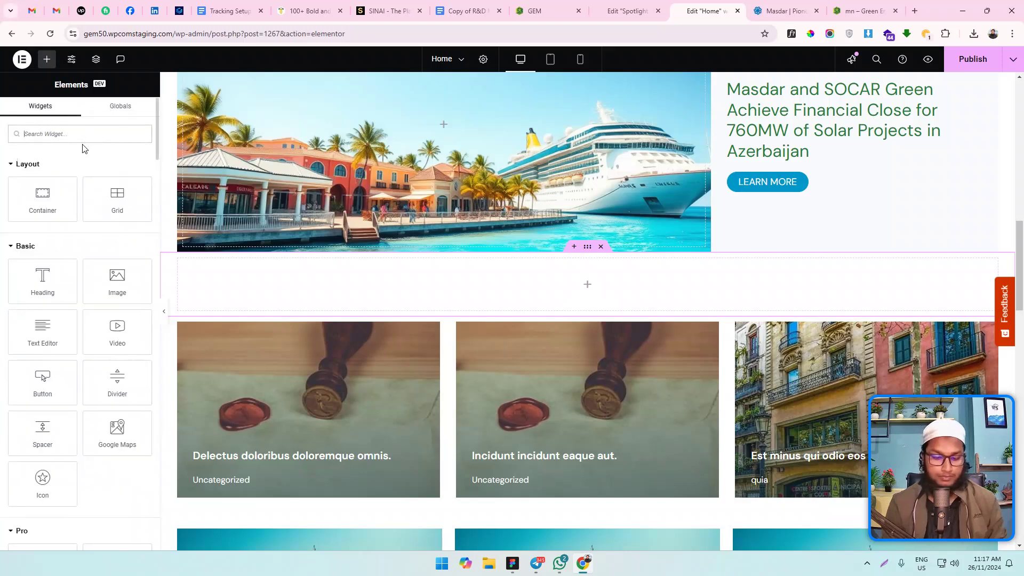
type("loop")
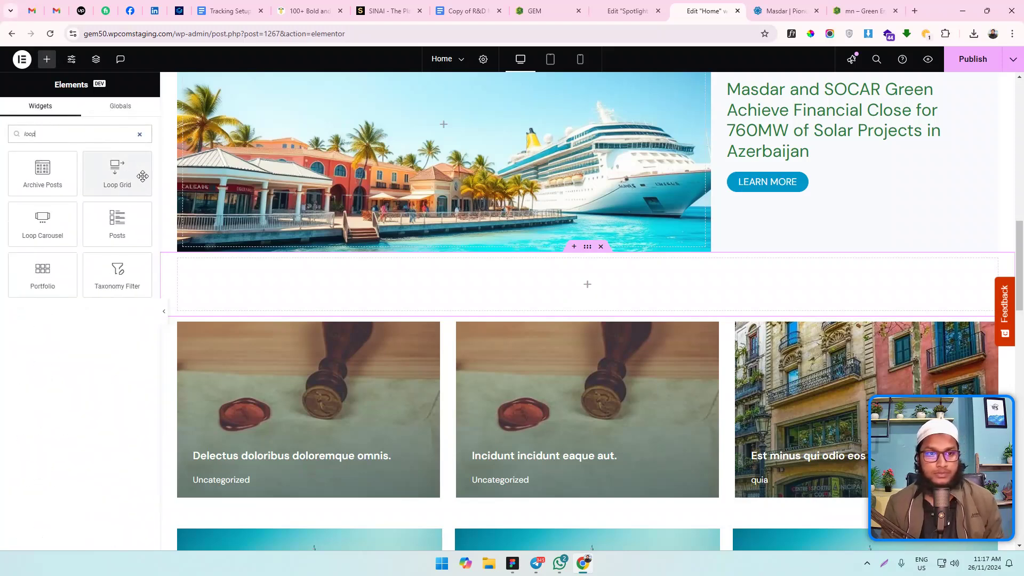
left_click_drag(142, 174, 585, 288)
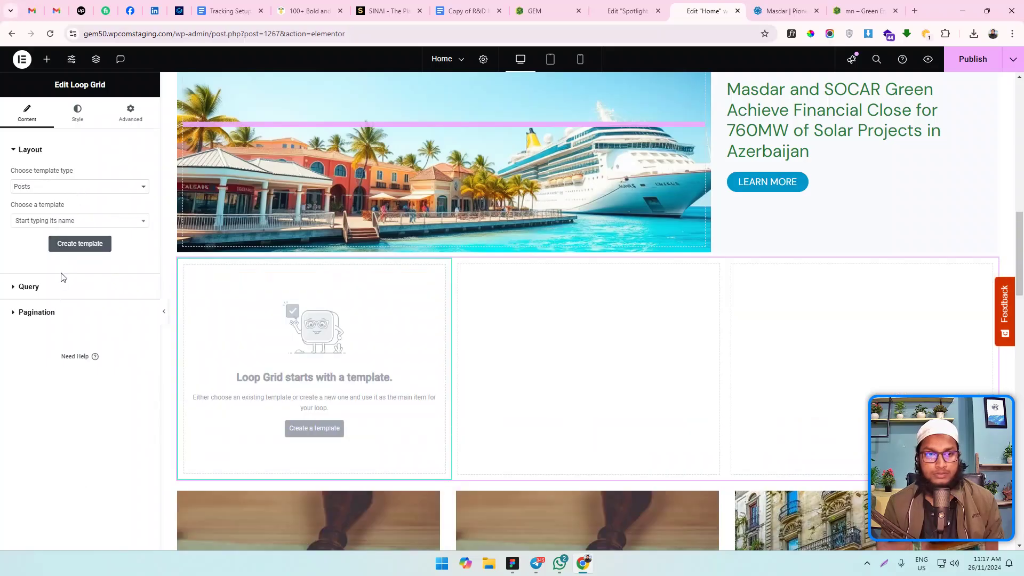
left_click(58, 224)
type("loop")
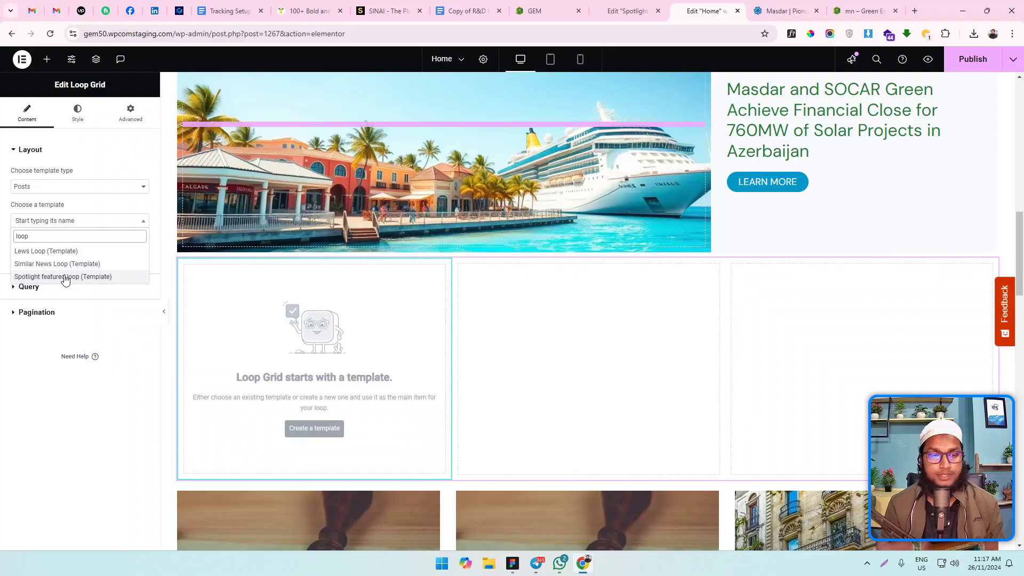
left_click(31, 277)
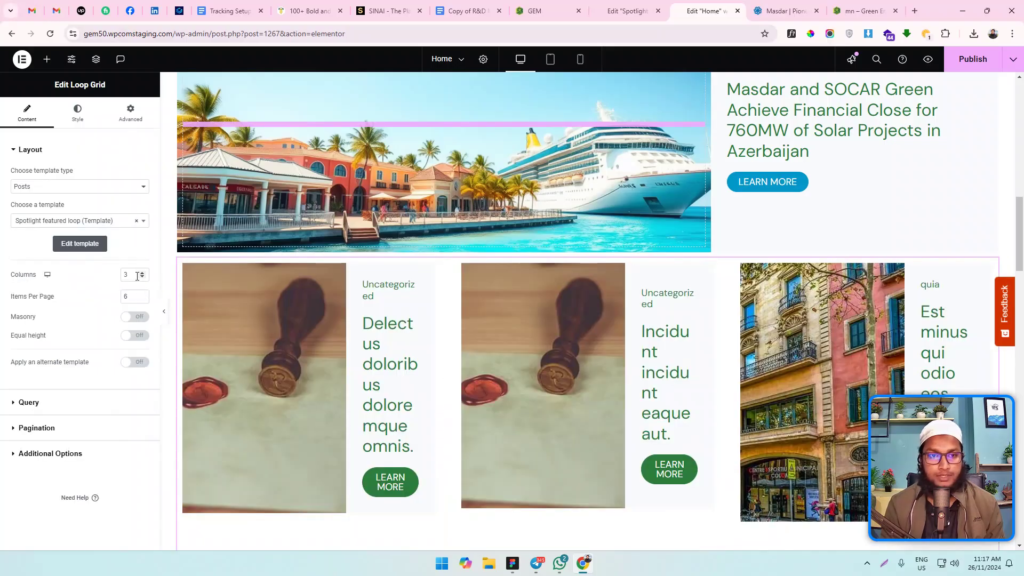
Step: Set the loop grid to 1 column and 1 item per page
type("1")
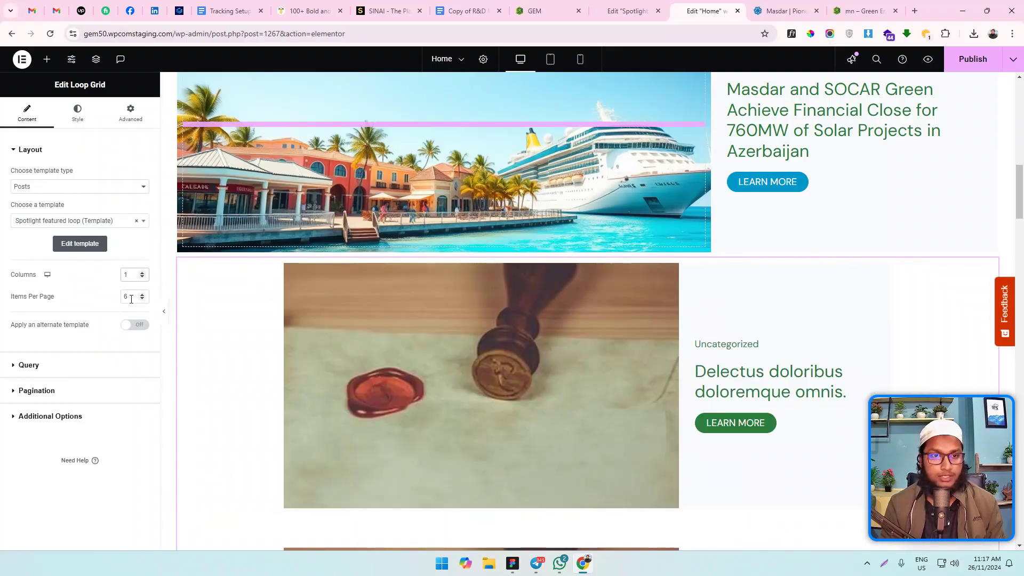
double_click(131, 299)
type("1")
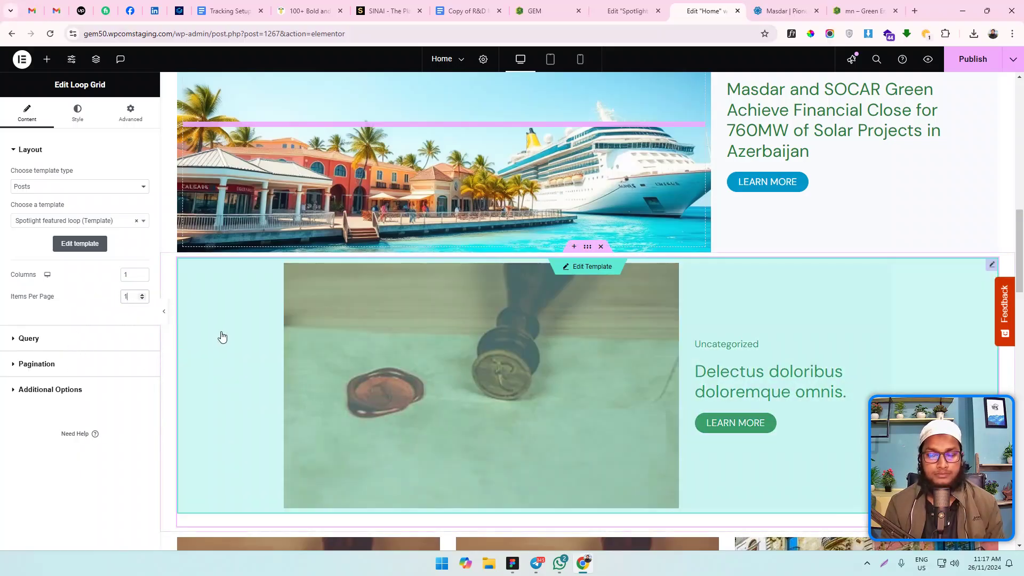
Step: In the Spotlight loop template, set the outer container's content width to Full Width and publish the template
left_click(627, 11)
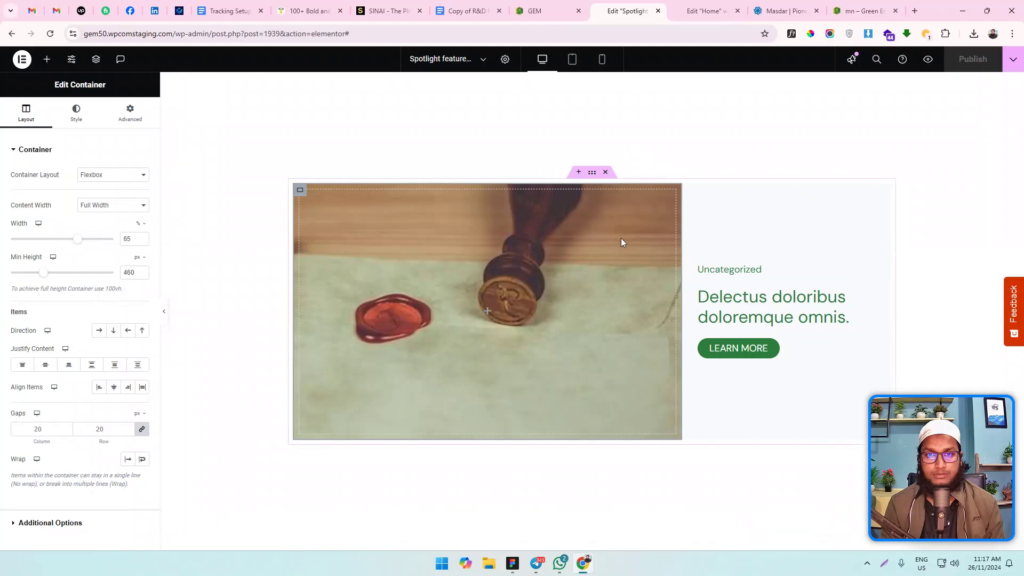
left_click(592, 176)
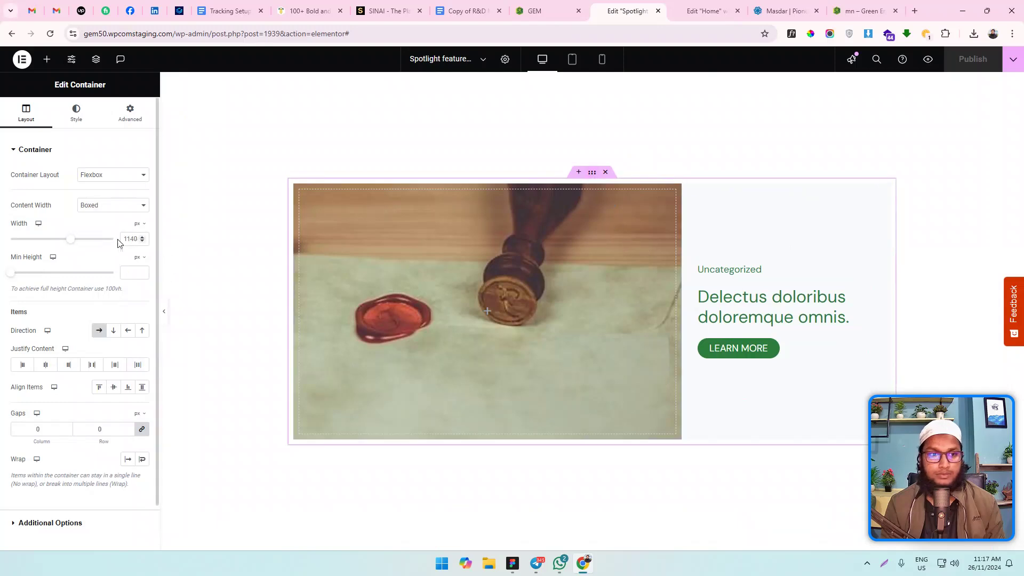
left_click(106, 206)
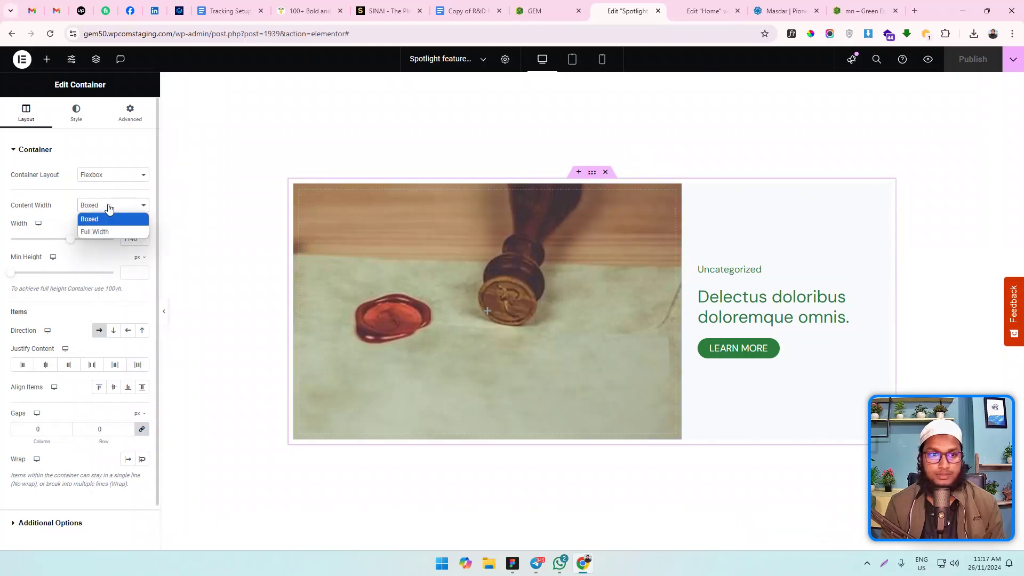
left_click(93, 229)
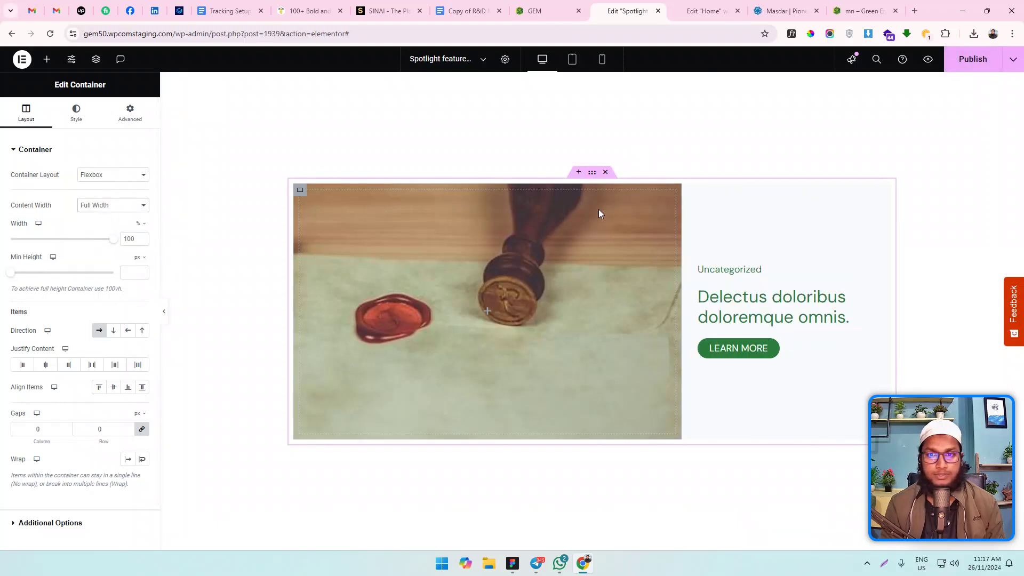
left_click(972, 60)
Step: On the Home page, clear and reselect the Spotlight featured loop template in the loop grid, and publish the page
left_click(675, 8)
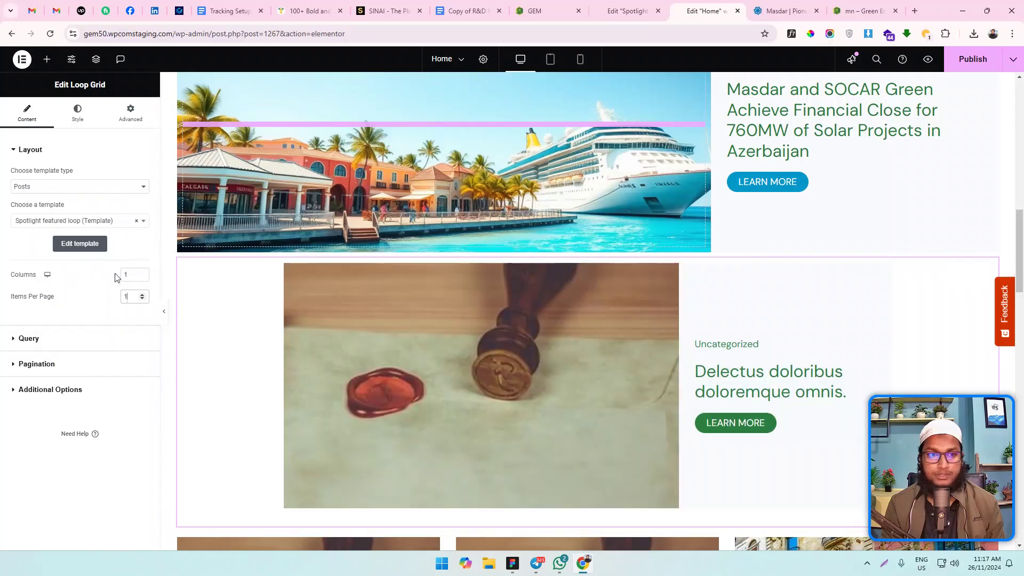
left_click(137, 223)
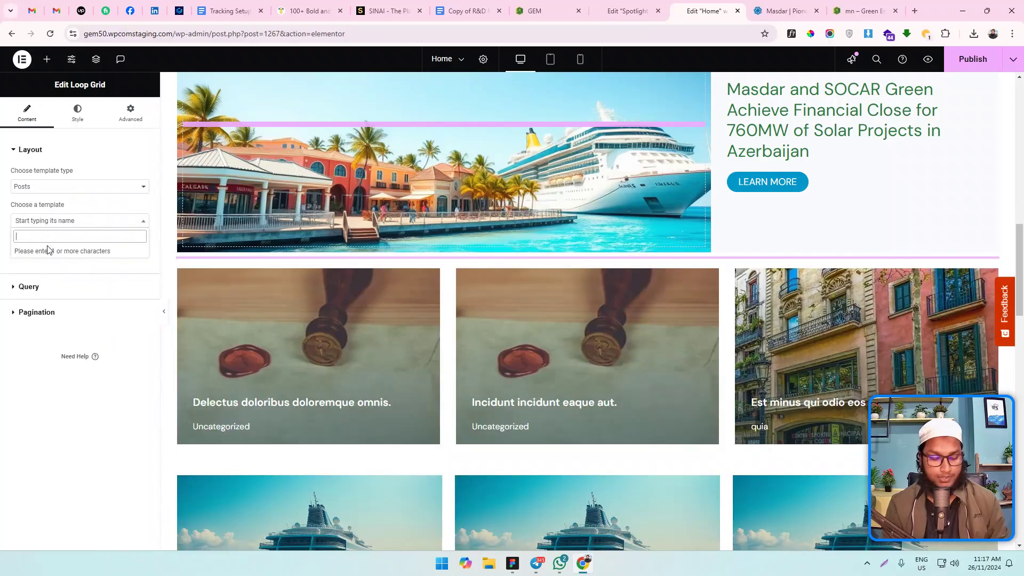
type("loop")
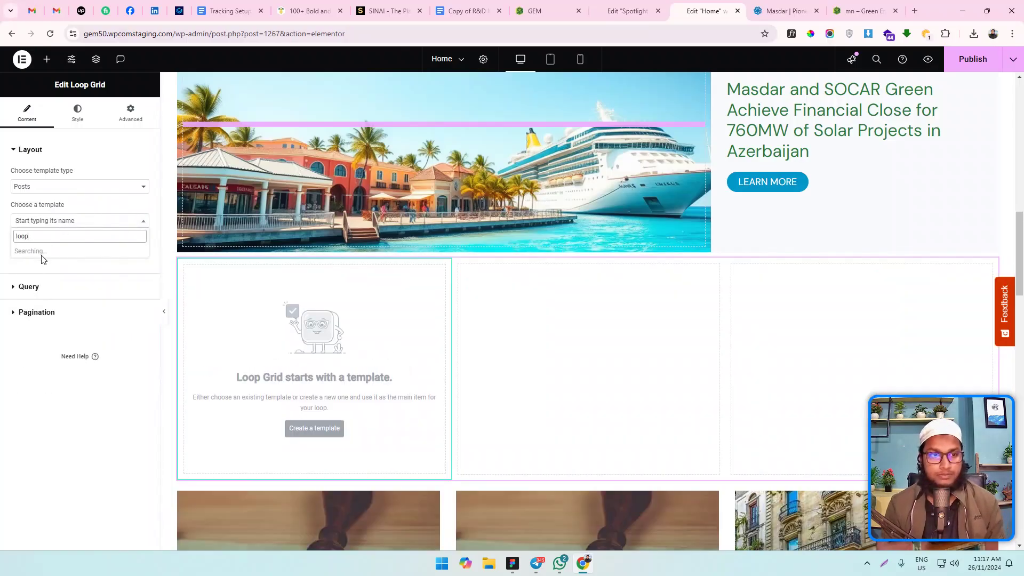
left_click(58, 267)
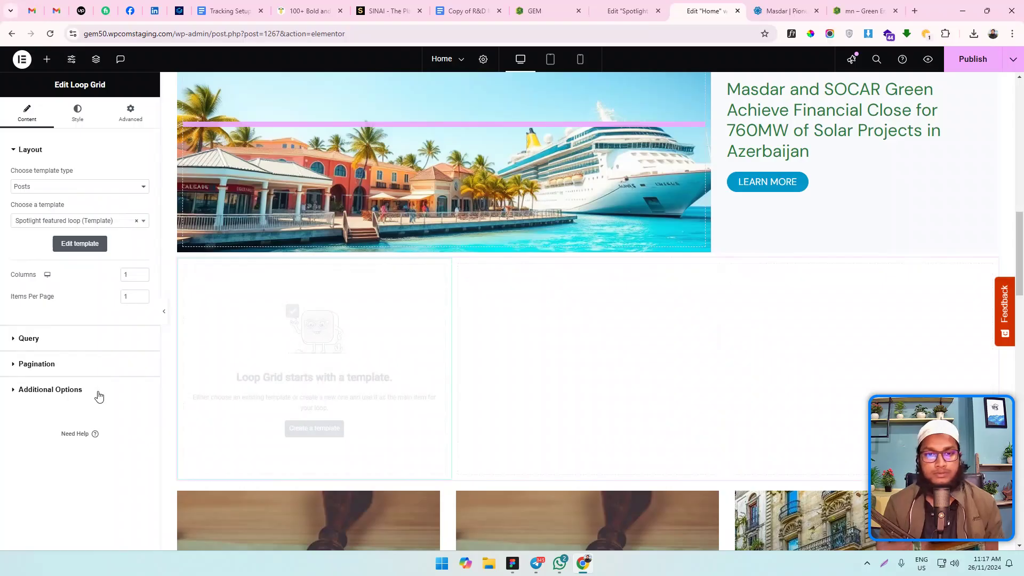
scroll(419, 423, "down", 1)
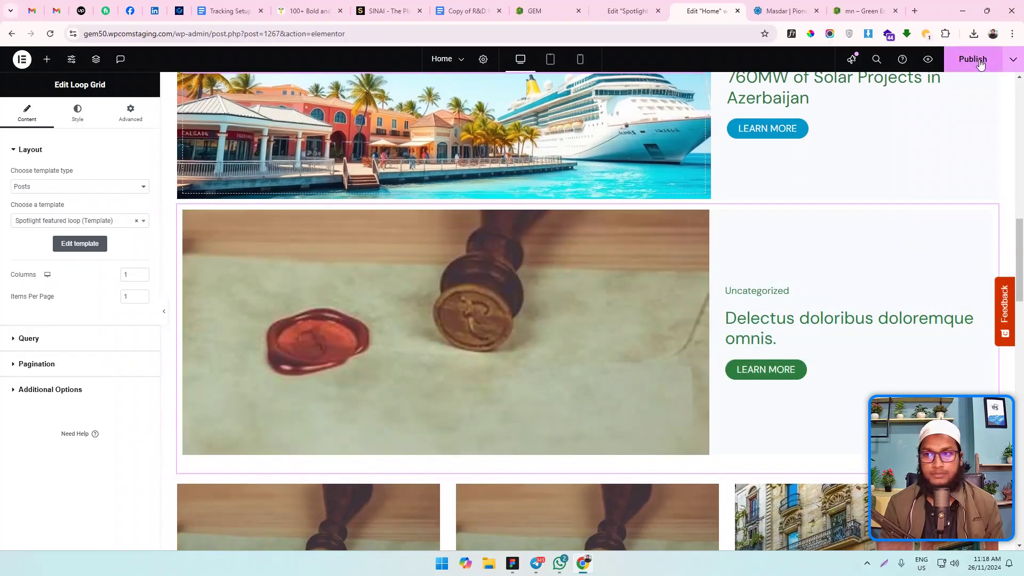
Step: Set the margin and padding of the Spotlight template's outer container to 0 on all sides and publish the template
left_click(626, 11)
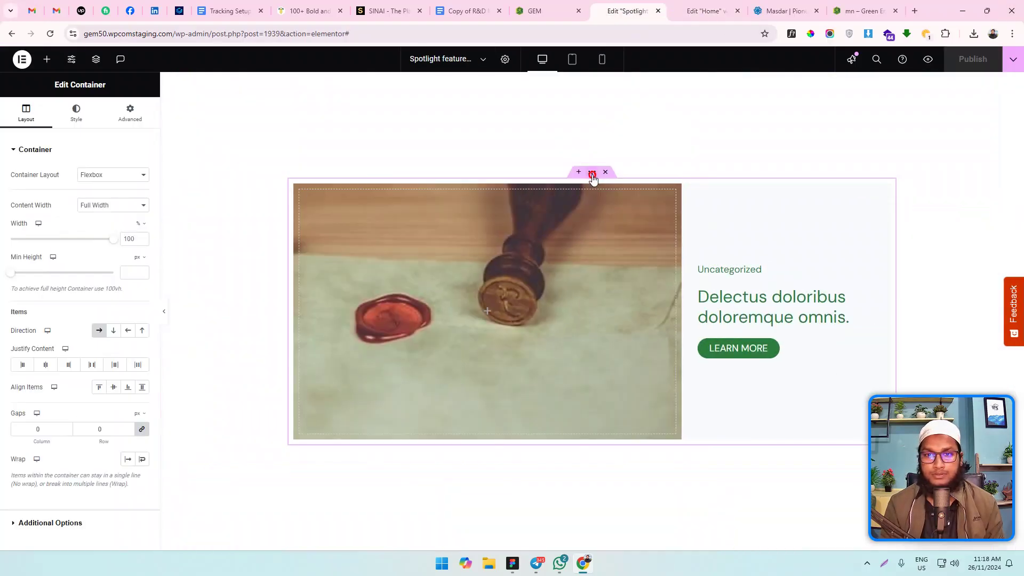
left_click(127, 114)
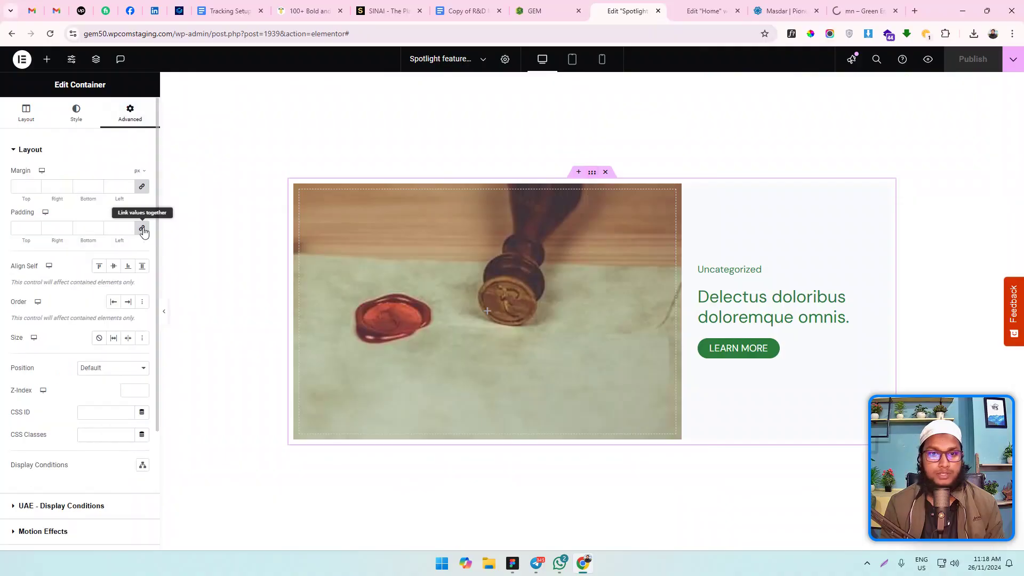
left_click(142, 228)
left_click(142, 186)
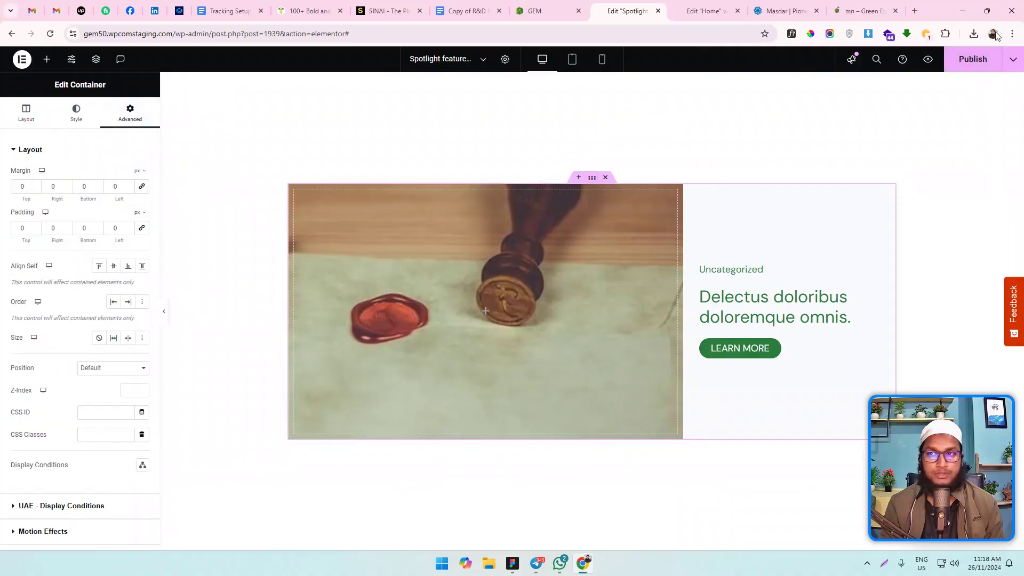
Step: On the Home page, compare the post shown in the Spotlight loop grid with the posts in the grid below
left_click(705, 11)
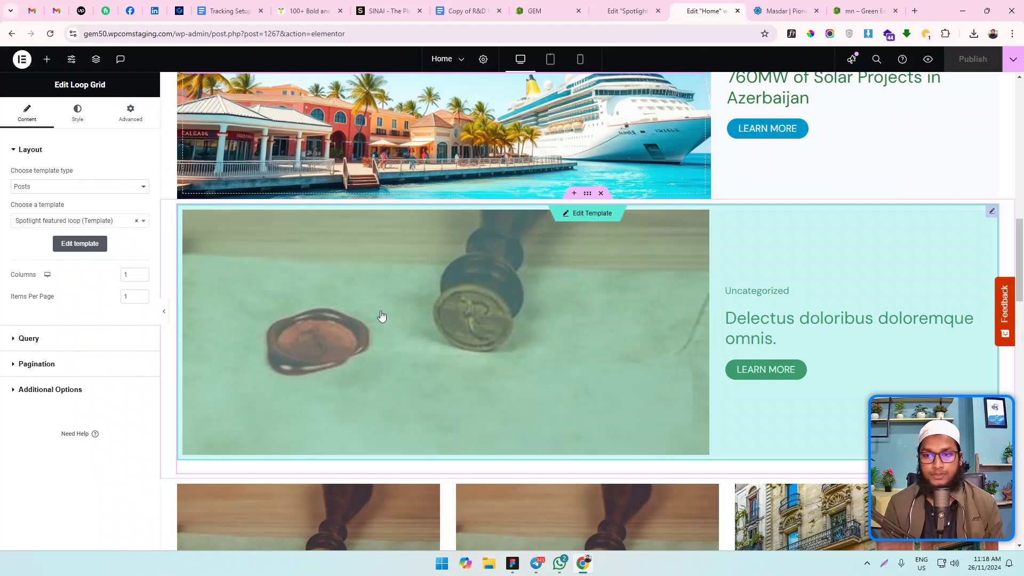
scroll(355, 437, "down", 4)
scroll(458, 281, "up", 2)
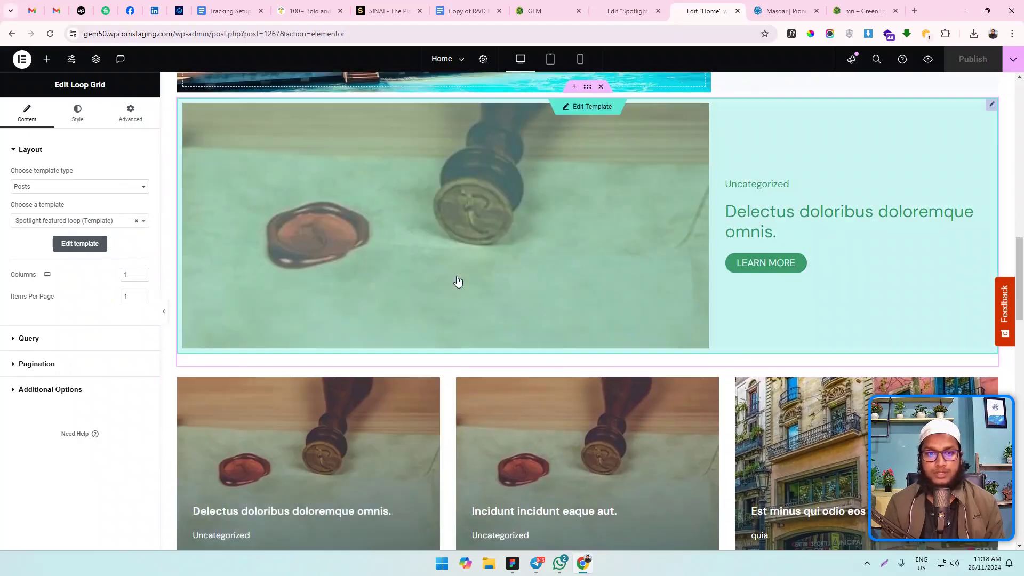
scroll(457, 281, "down", 1)
scroll(455, 290, "up", 1)
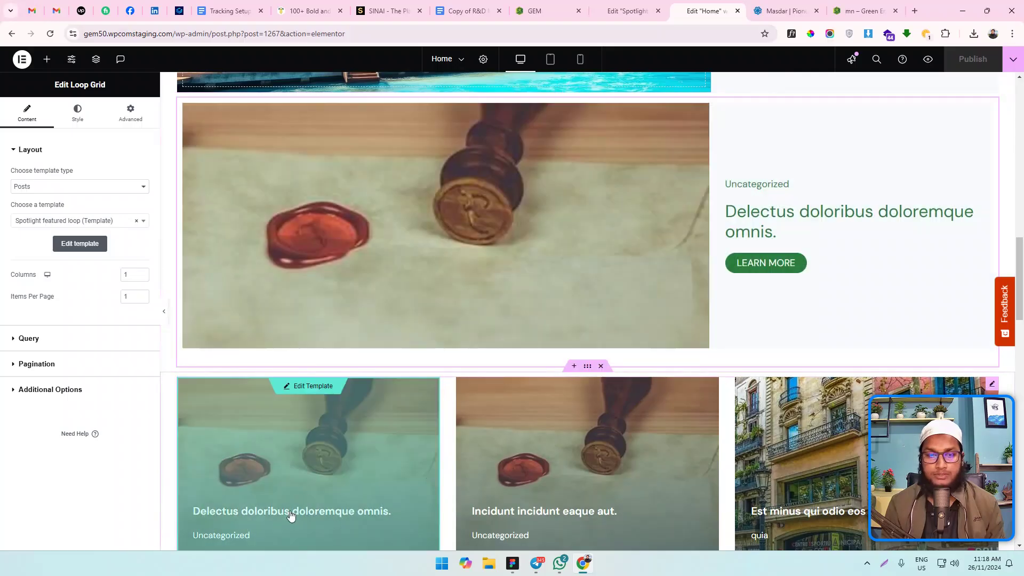
scroll(290, 520, "up", 2)
scroll(528, 339, "down", 3)
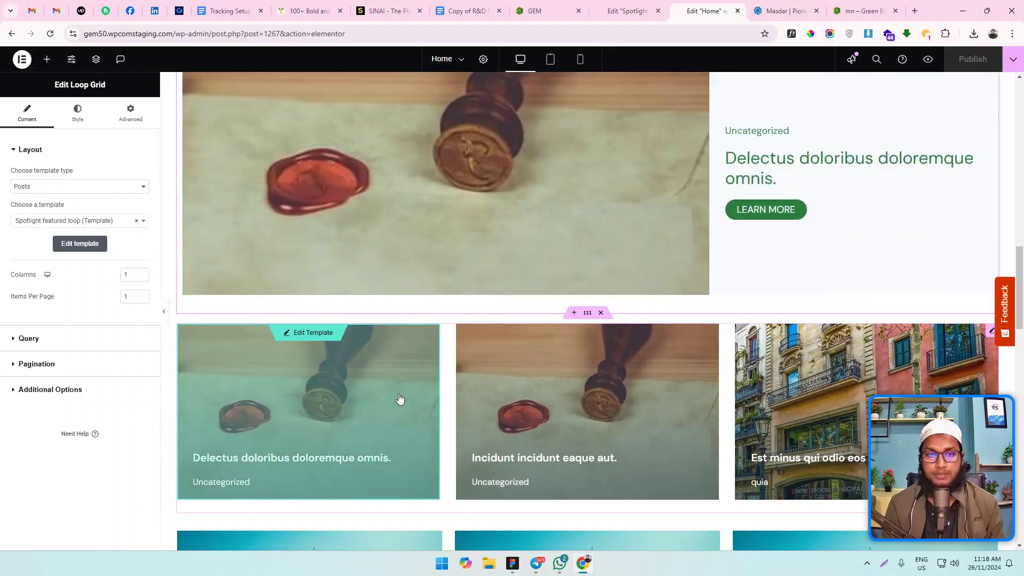
scroll(382, 382, "up", 2)
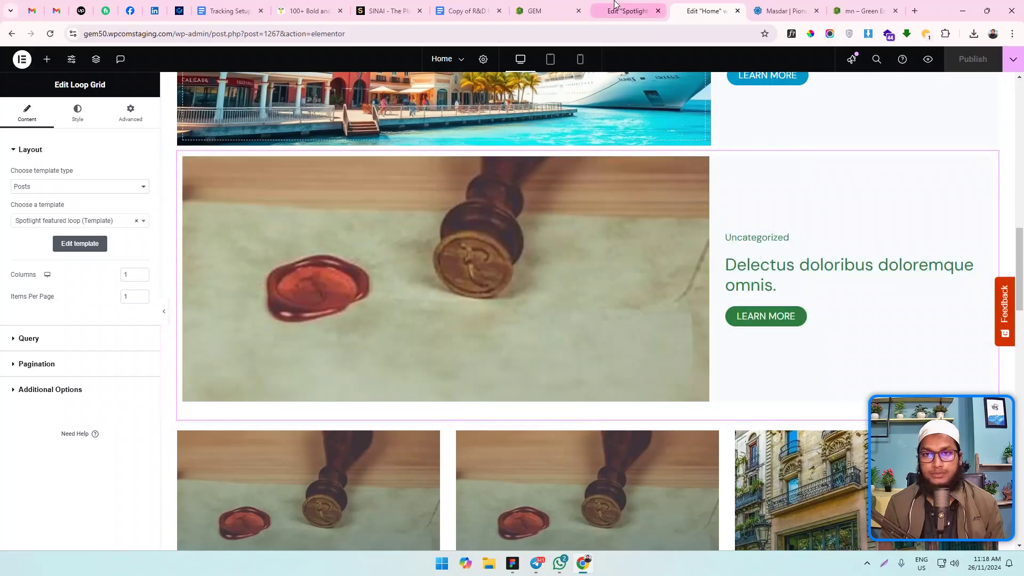
Step: Leave the Spotlight template editor and open the list of all posts in the WordPress admin
key("ctrl+shift+Tab")
key("ctrl+shift+Tab")
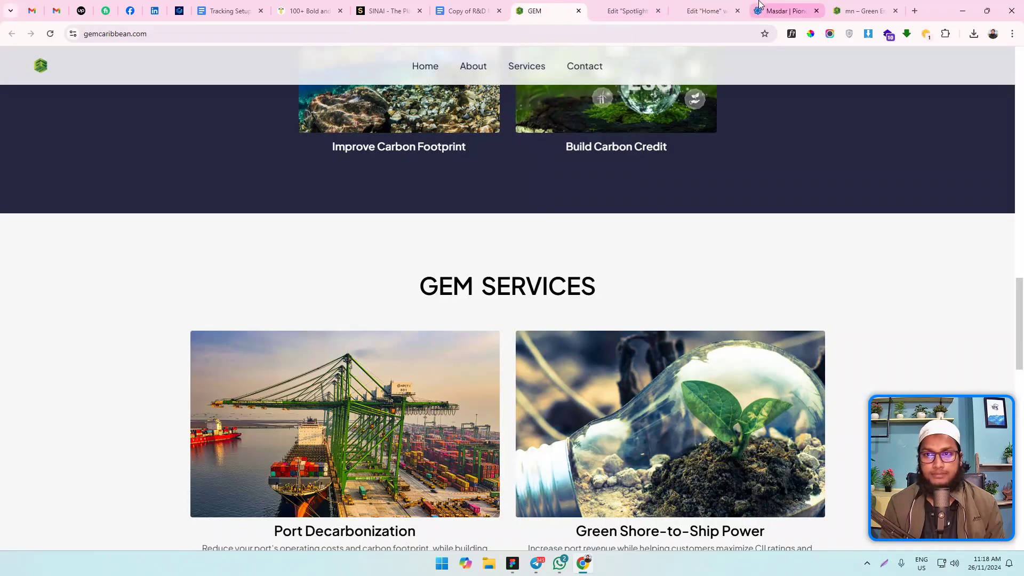
left_click(634, 6)
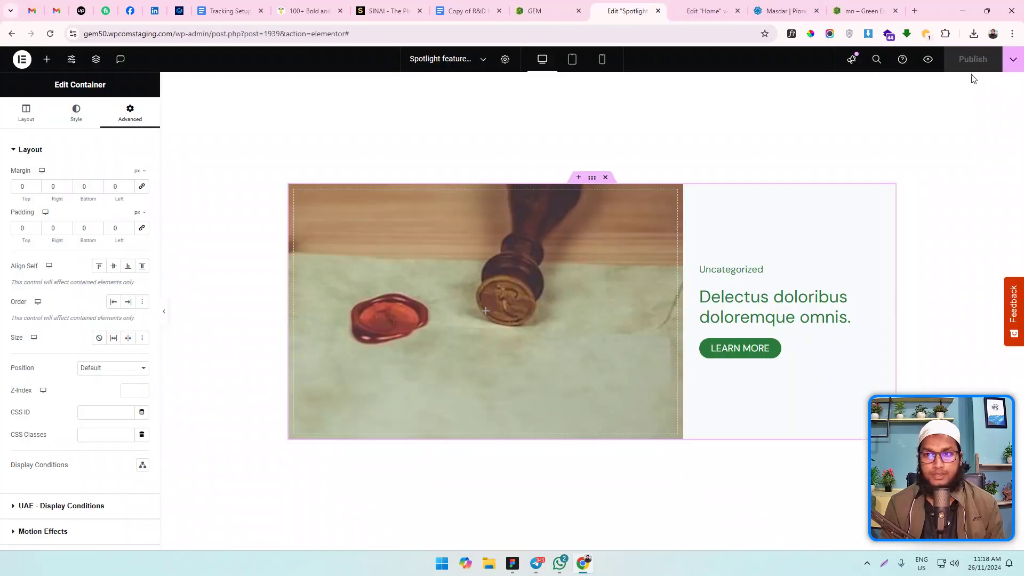
left_click(22, 59)
left_click(62, 166)
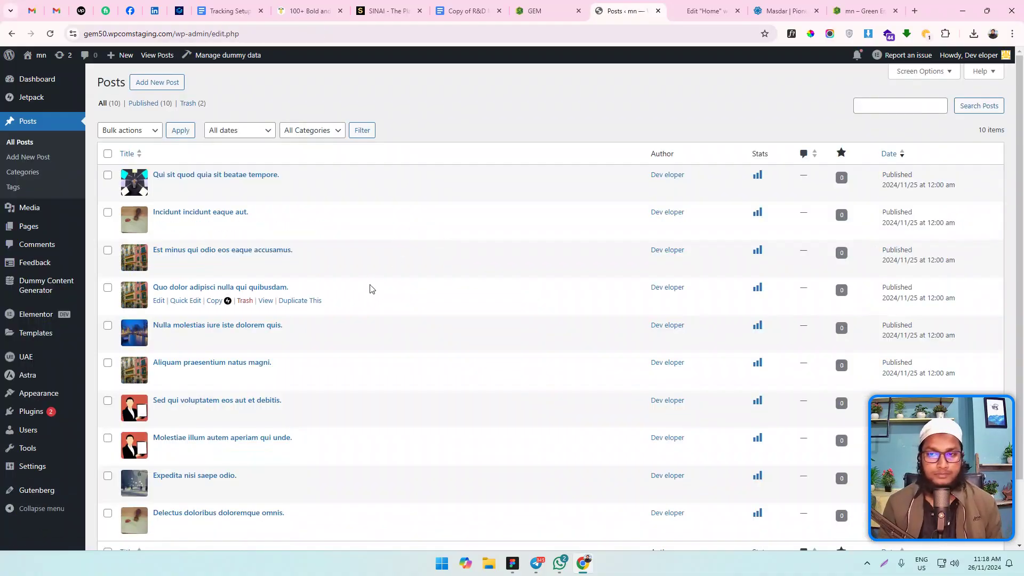
Step: Compare the titles and order in the WordPress posts list with the posts displayed on the Home page
scroll(208, 229, "down", 2)
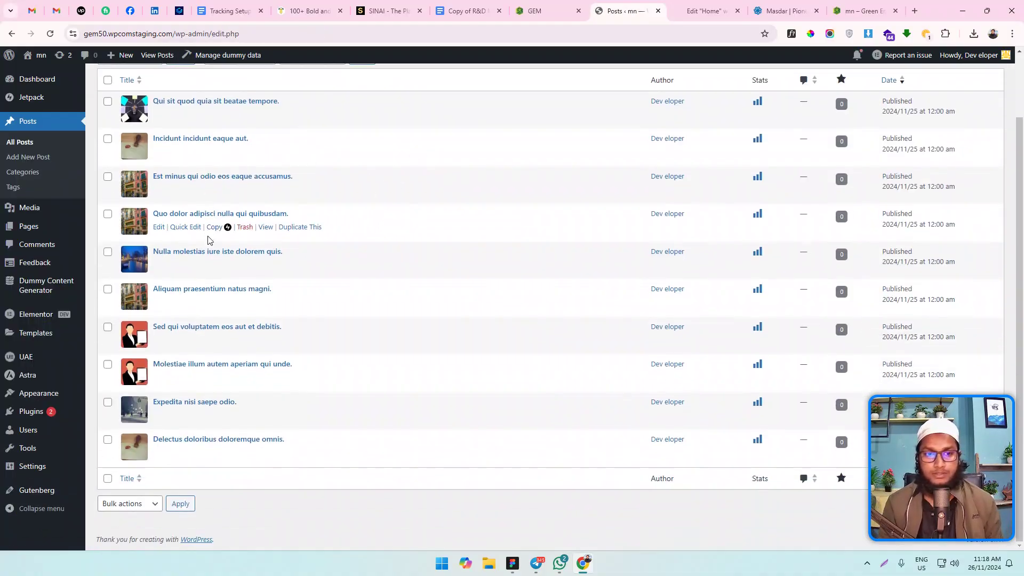
left_click(709, 9)
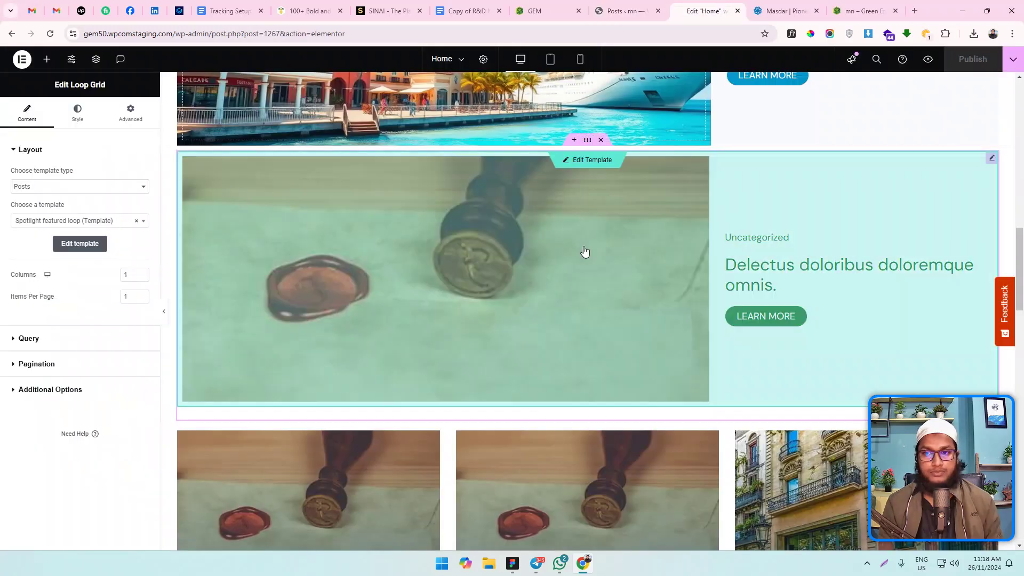
left_click(632, 4)
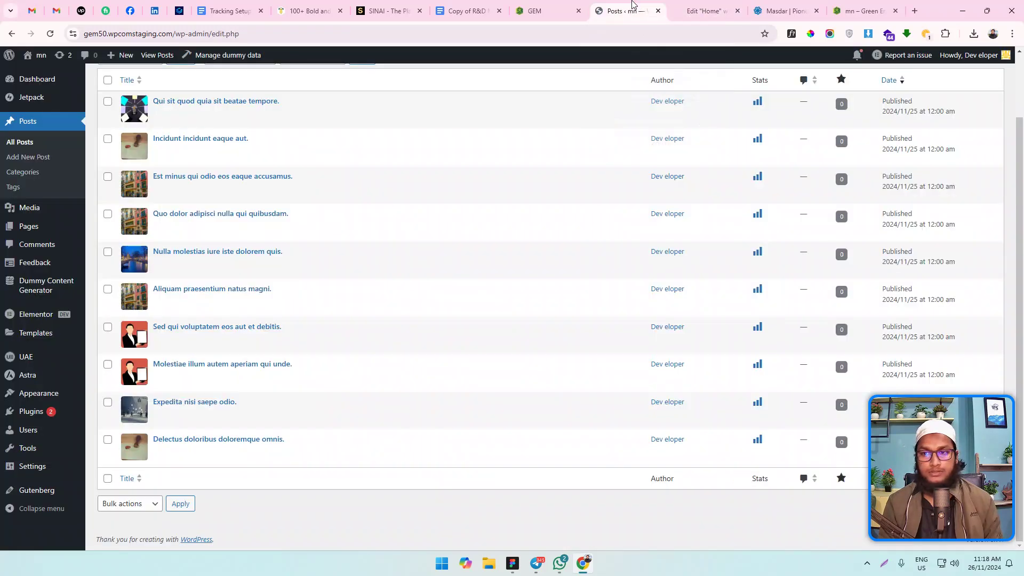
left_click(703, 4)
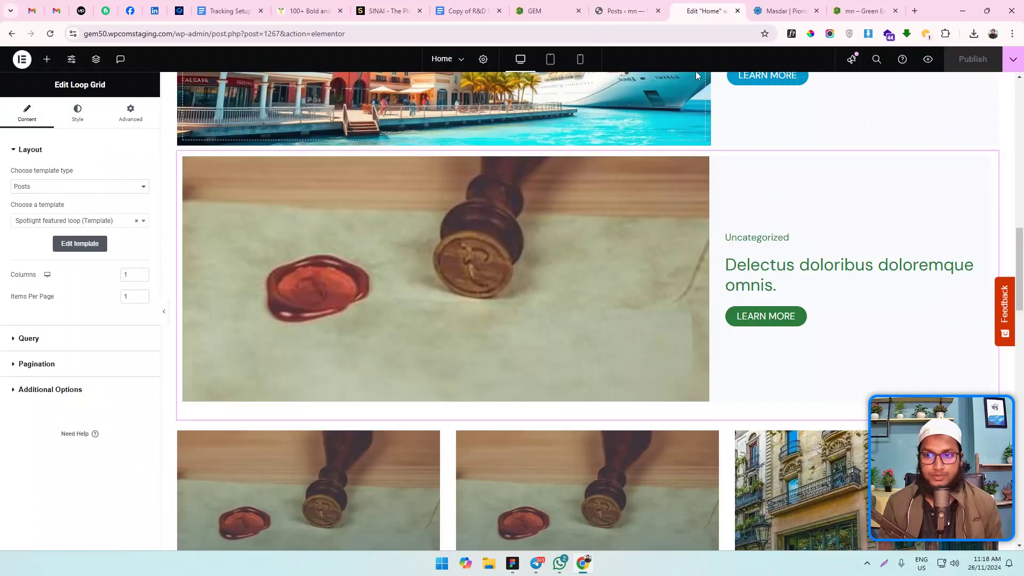
left_click(629, 9)
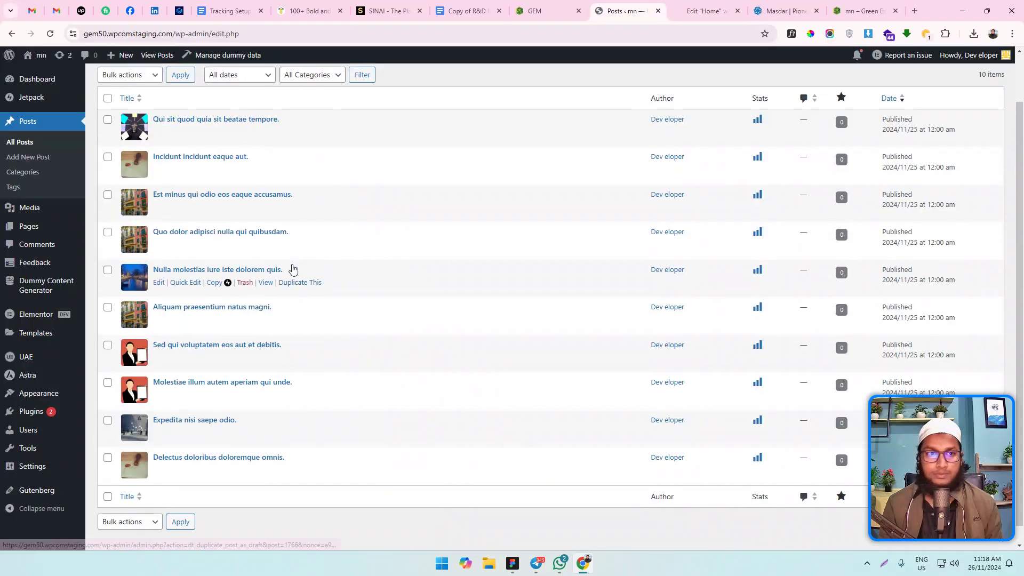
scroll(293, 268, "up", 1)
scroll(275, 320, "down", 2)
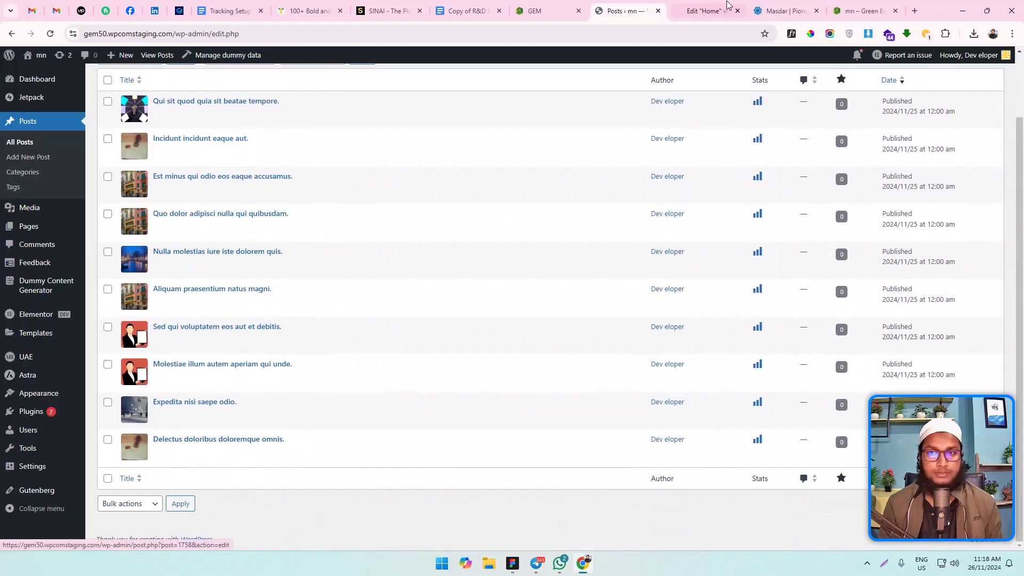
Step: Set the query order of the Home page's Spotlight loop grid to ASC
left_click(727, 4)
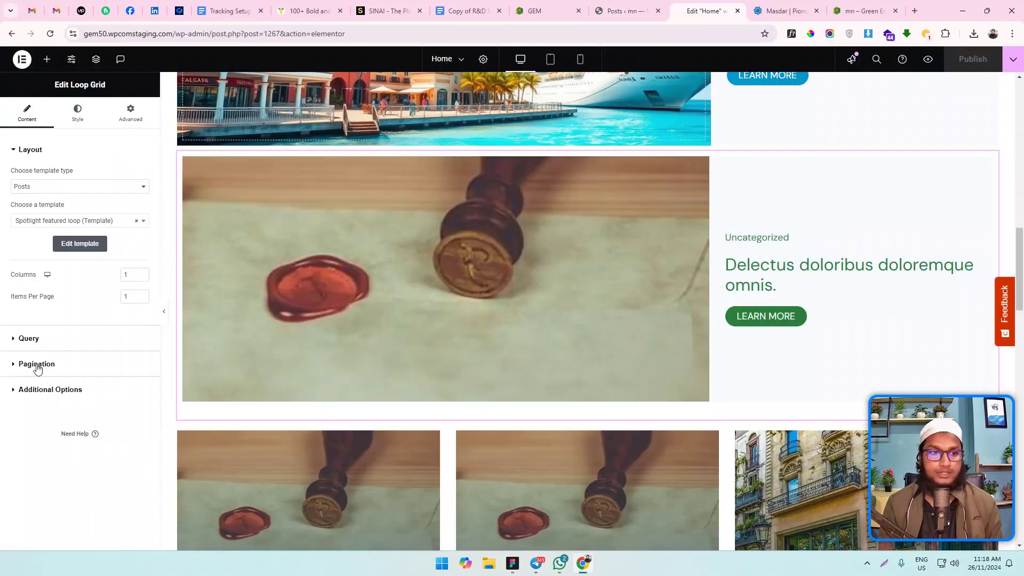
left_click(30, 341)
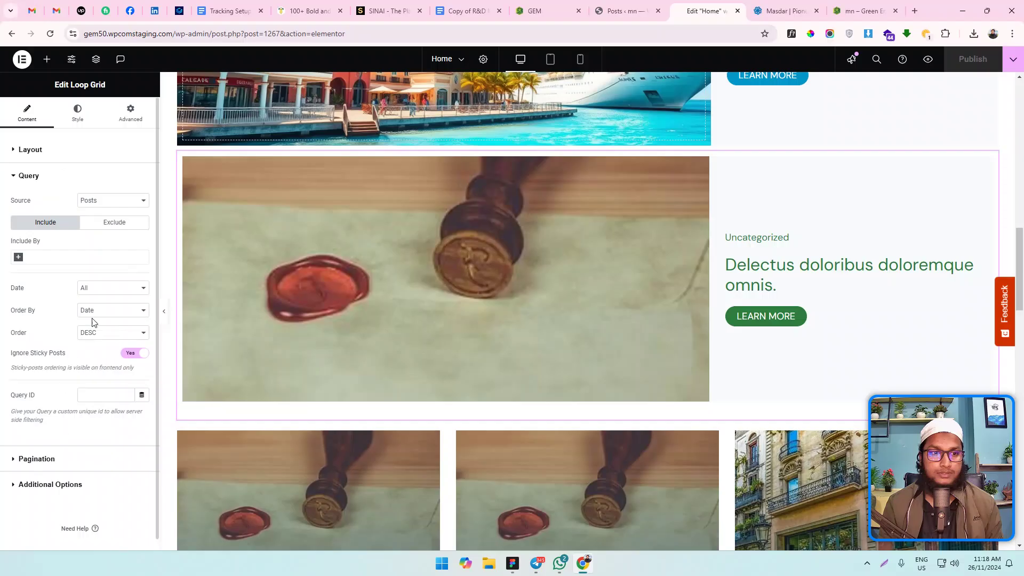
left_click(101, 332)
left_click(104, 347)
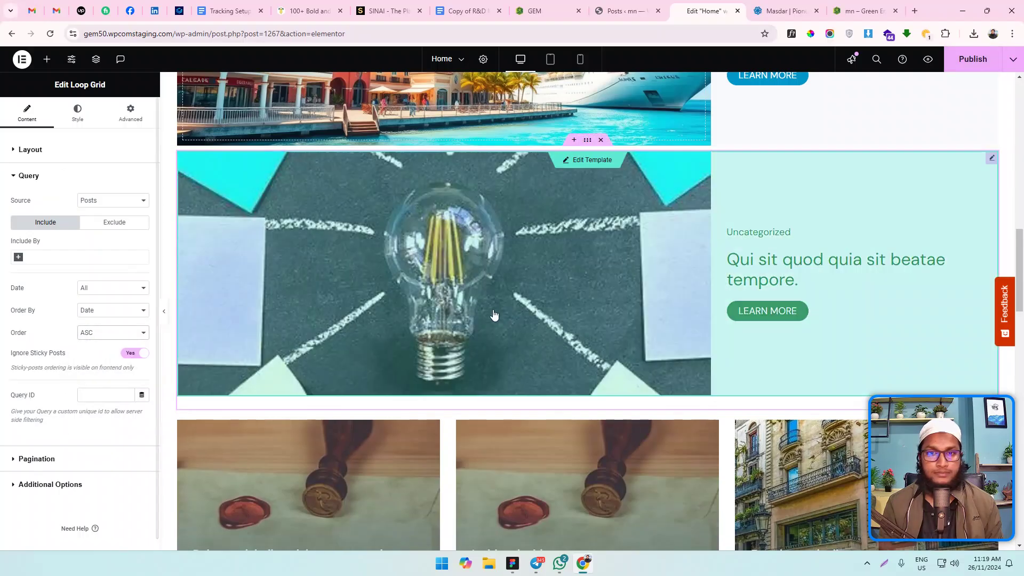
Step: Set the query order of the three-column loop grid below the Spotlight post to ASC and publish the Home page
scroll(366, 354, "down", 5)
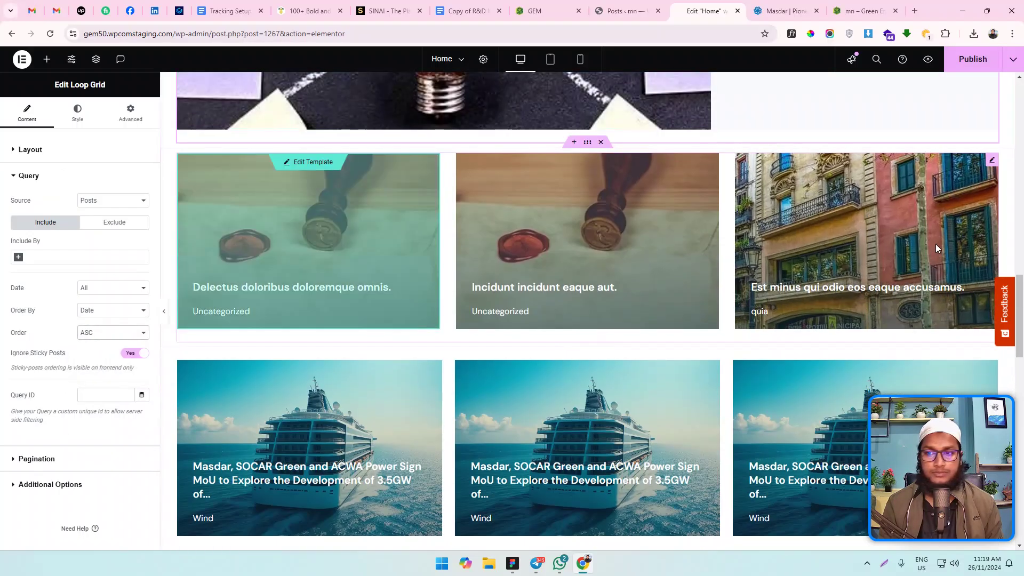
left_click(992, 159)
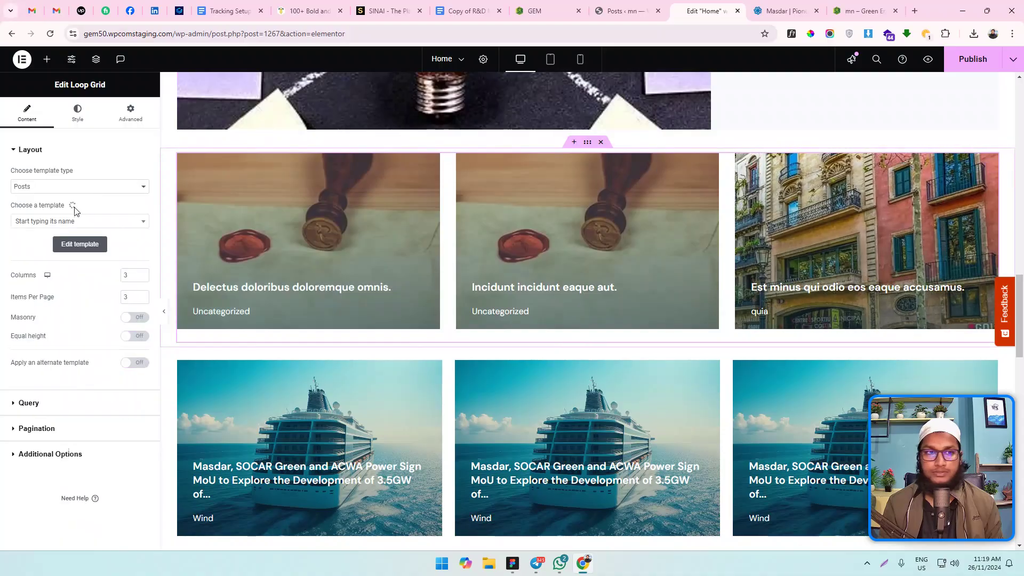
left_click(27, 405)
left_click(104, 333)
left_click(85, 346)
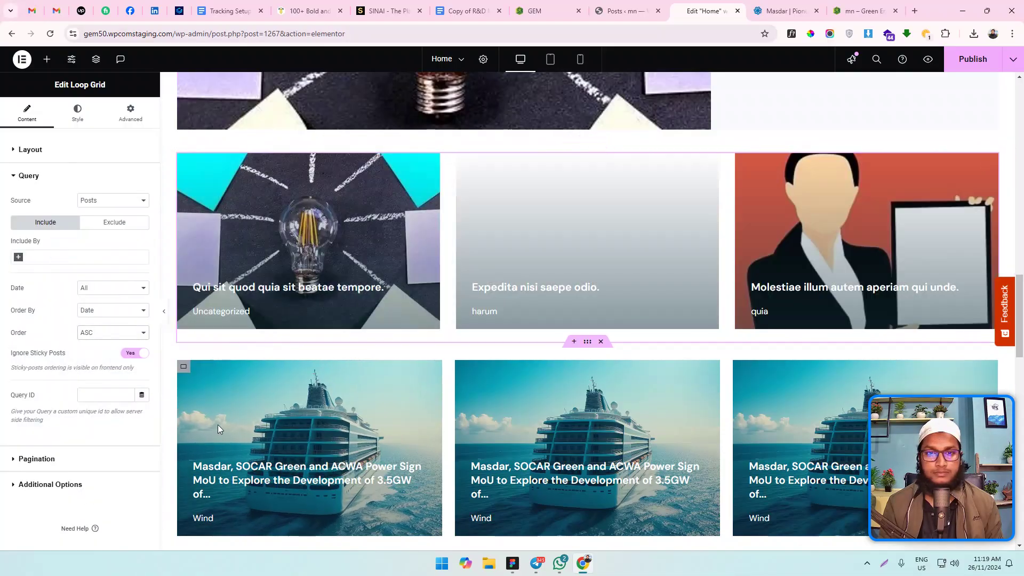
left_click(973, 59)
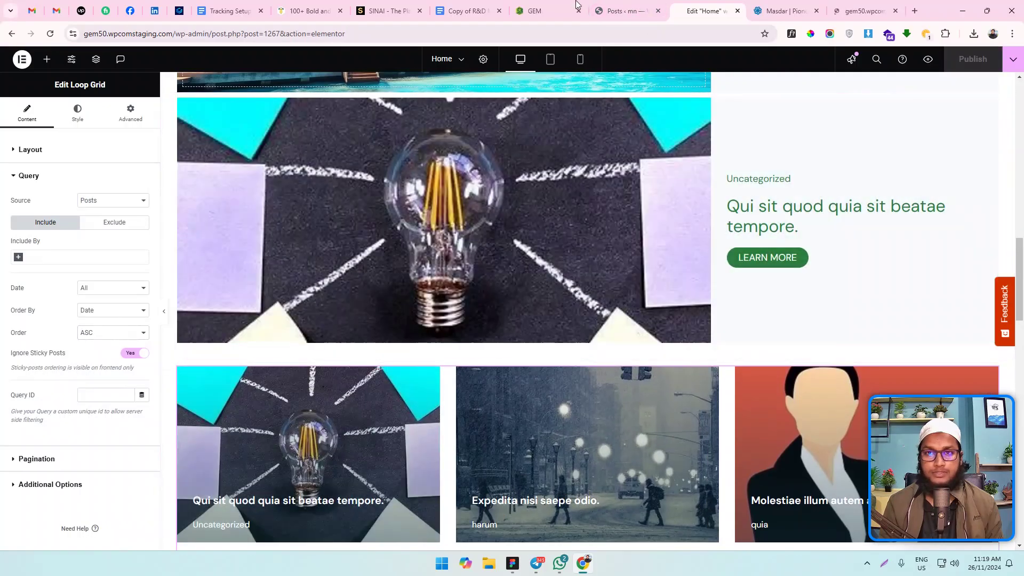
Step: Compare the WordPress posts list with the Home page and open the post "Qui sit quod quia sit beatae tempore." for editing
left_click(622, 11)
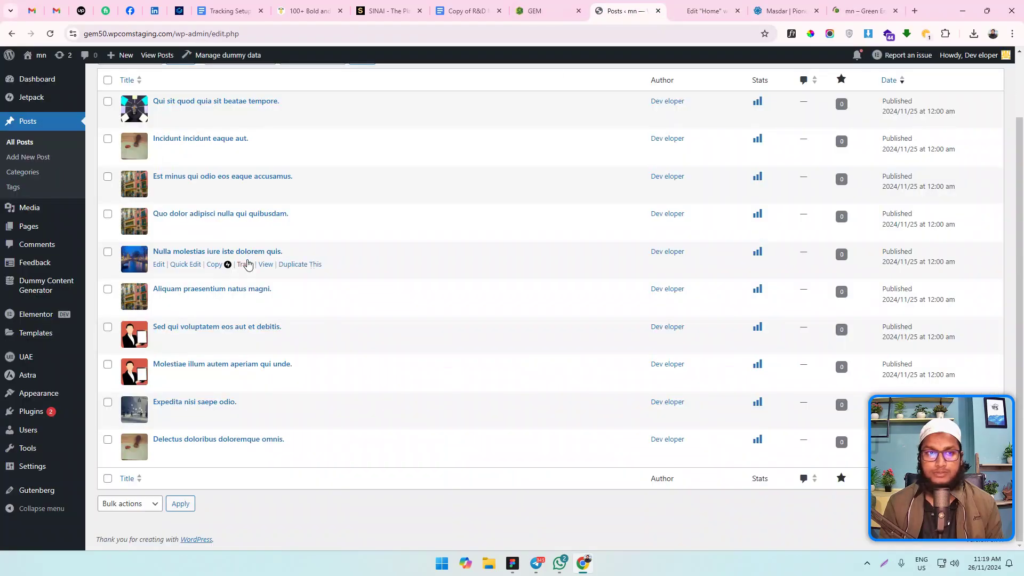
scroll(241, 263, "up", 3)
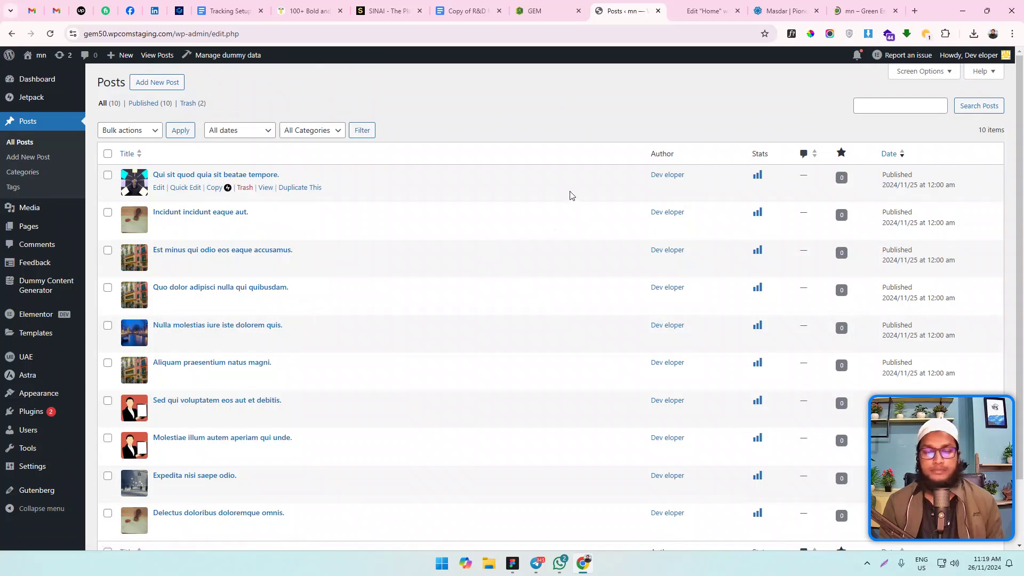
left_click(707, 10)
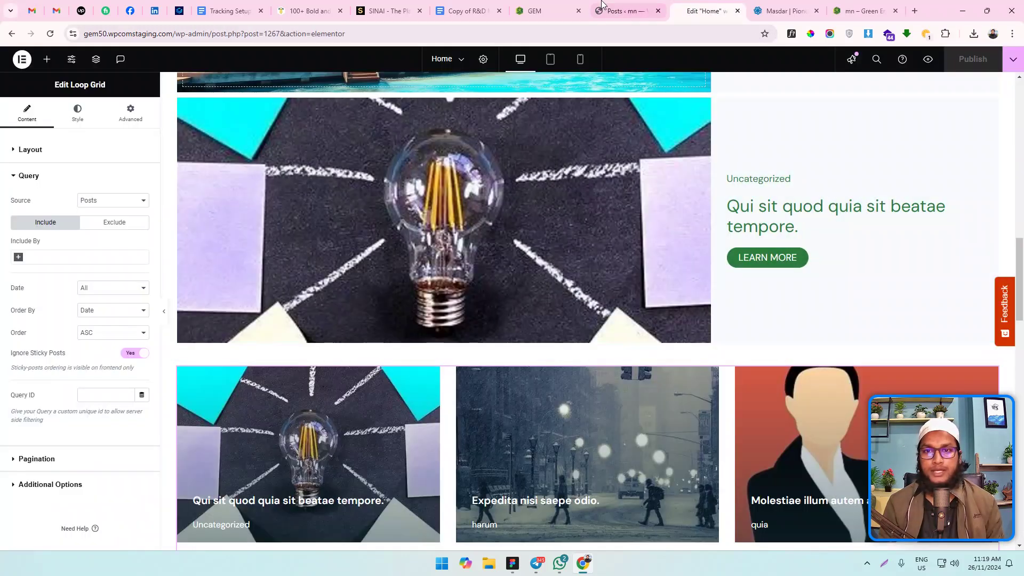
left_click(624, 11)
left_click(202, 176)
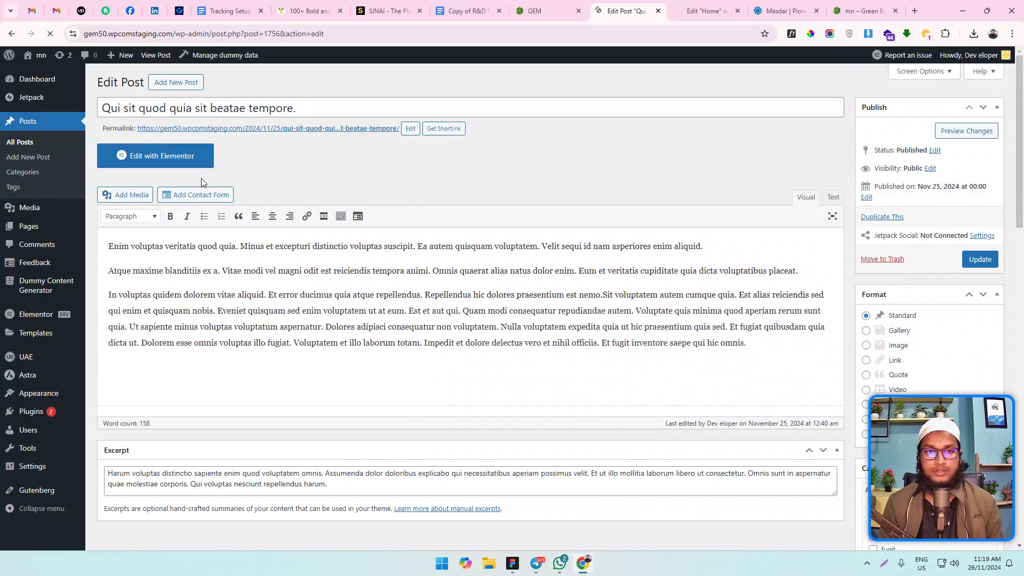
Step: Remove the post from the Uncategorized category and assign it a newly added category named Project
scroll(897, 267, "down", 6)
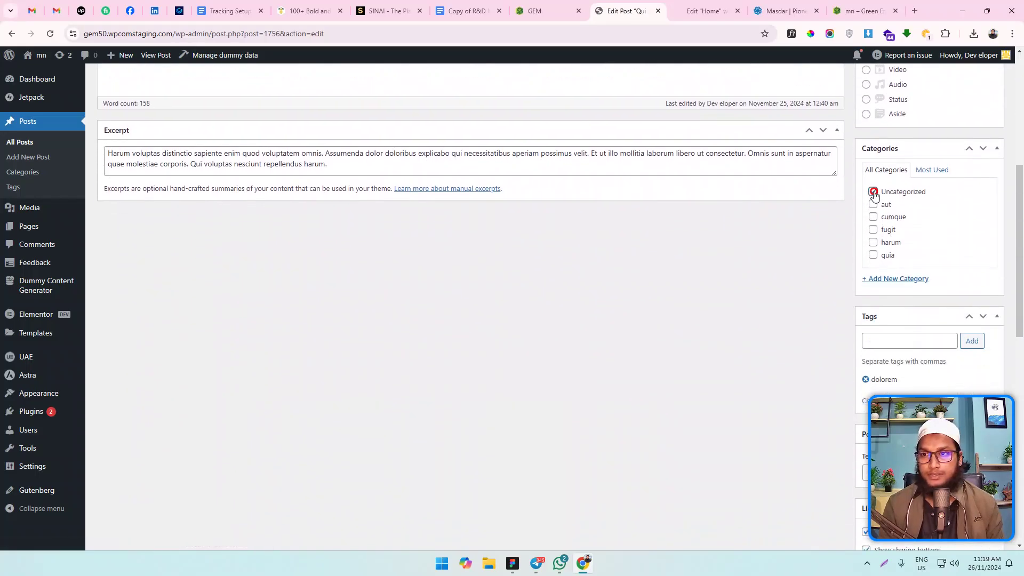
left_click(892, 278)
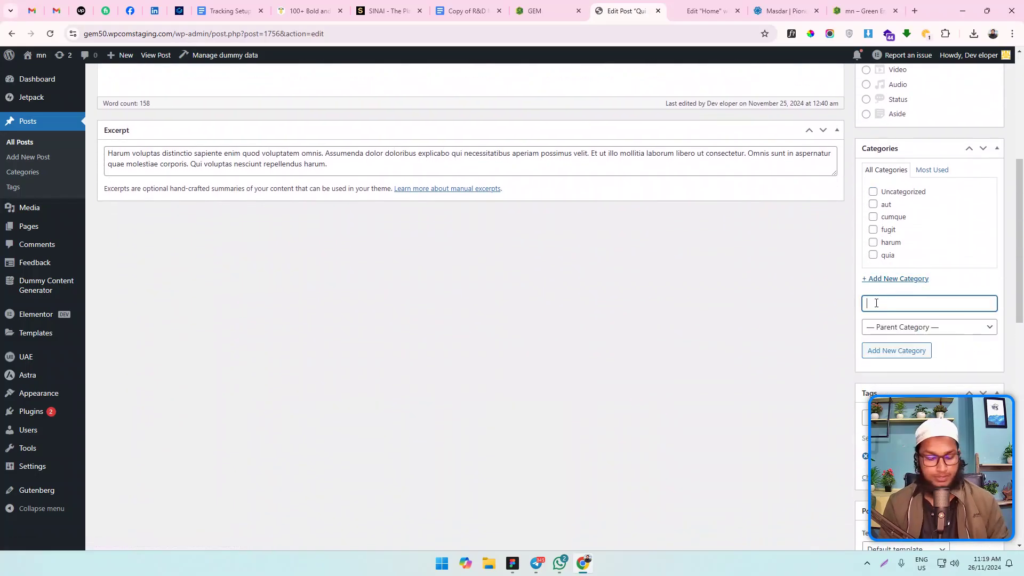
type("Project")
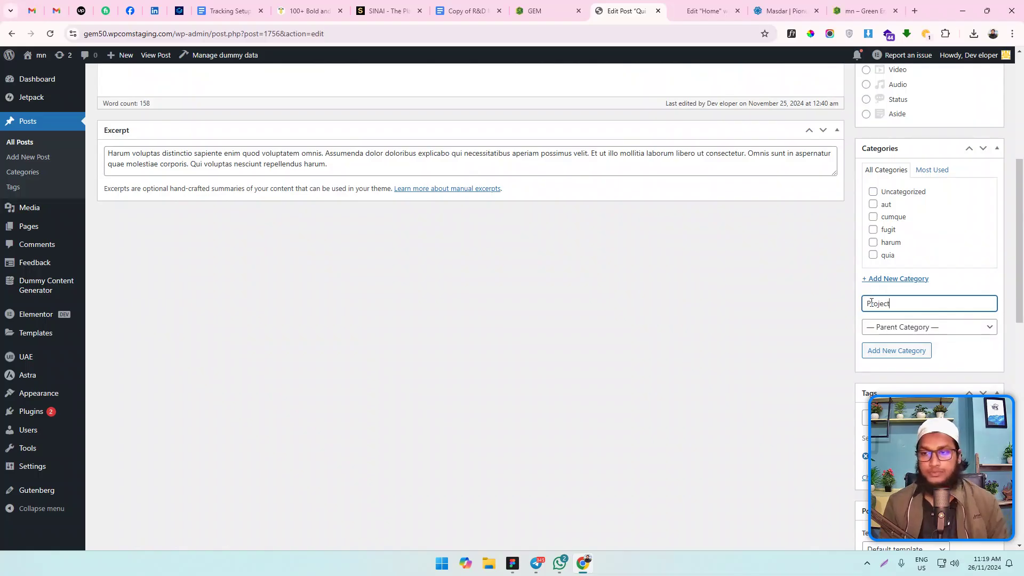
left_click(883, 351)
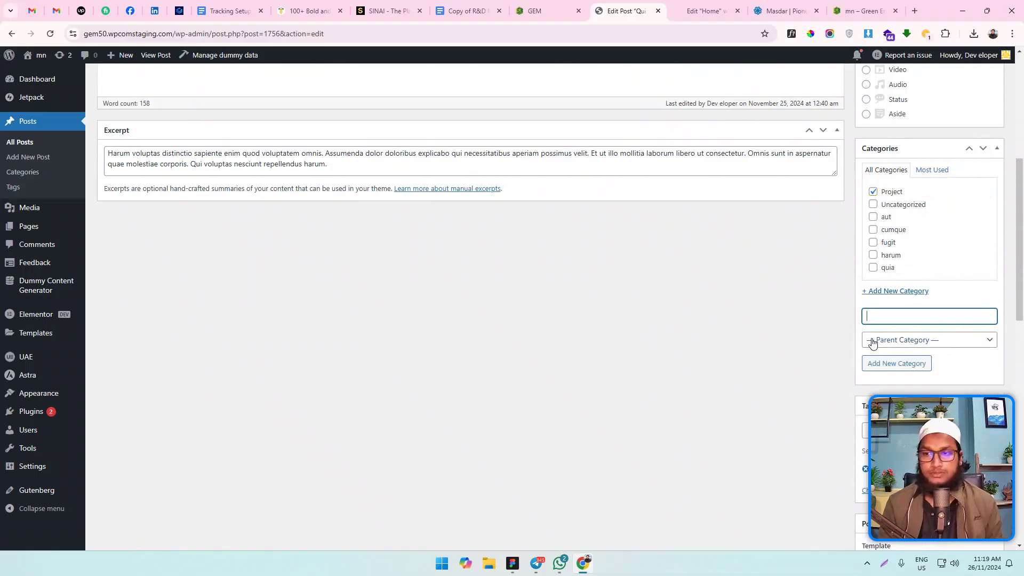
Step: Remove the dolorem tag from the post
scroll(873, 342, "down", 4)
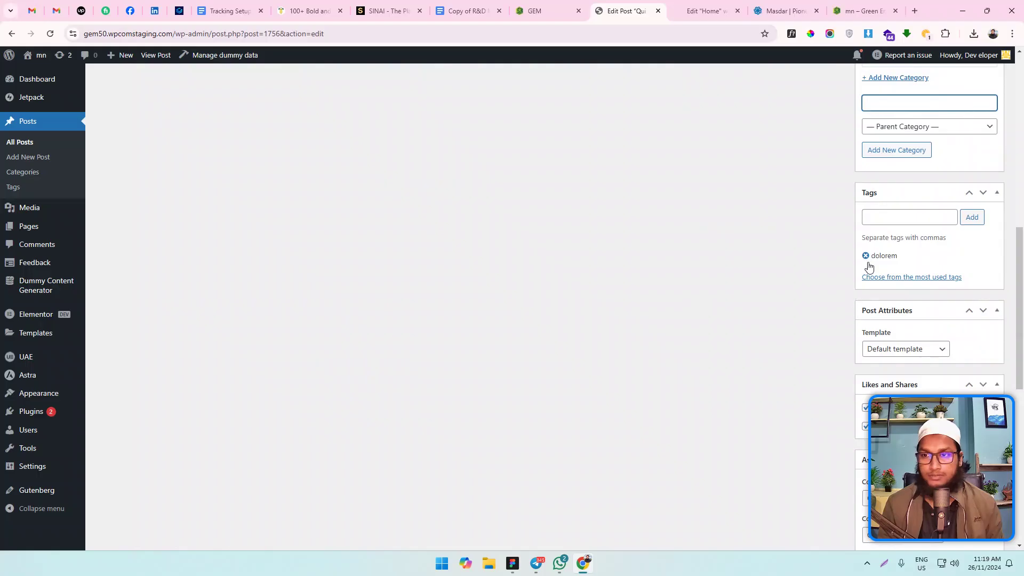
left_click(865, 256)
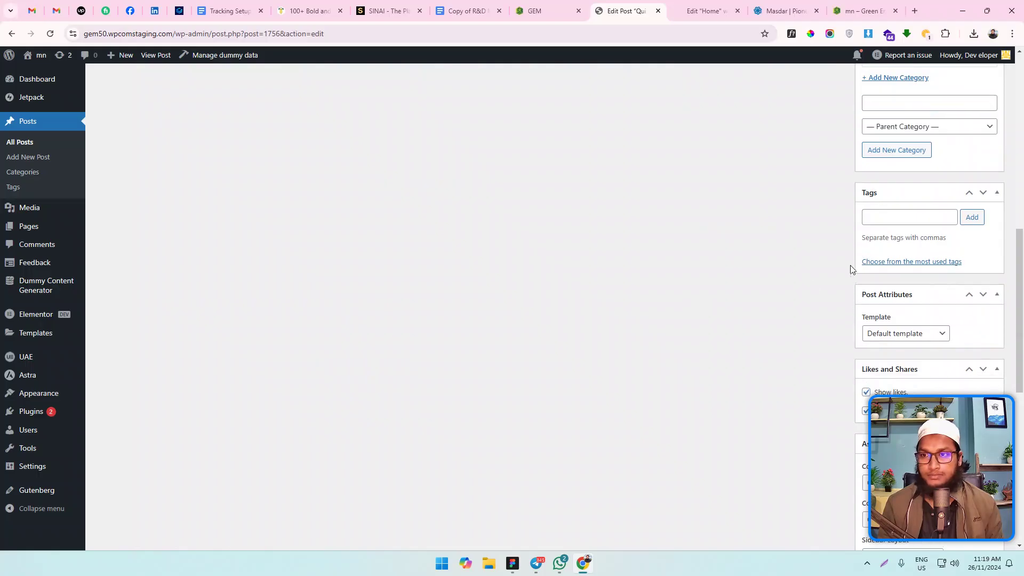
scroll(748, 267, "up", 3)
scroll(881, 262, "down", 3)
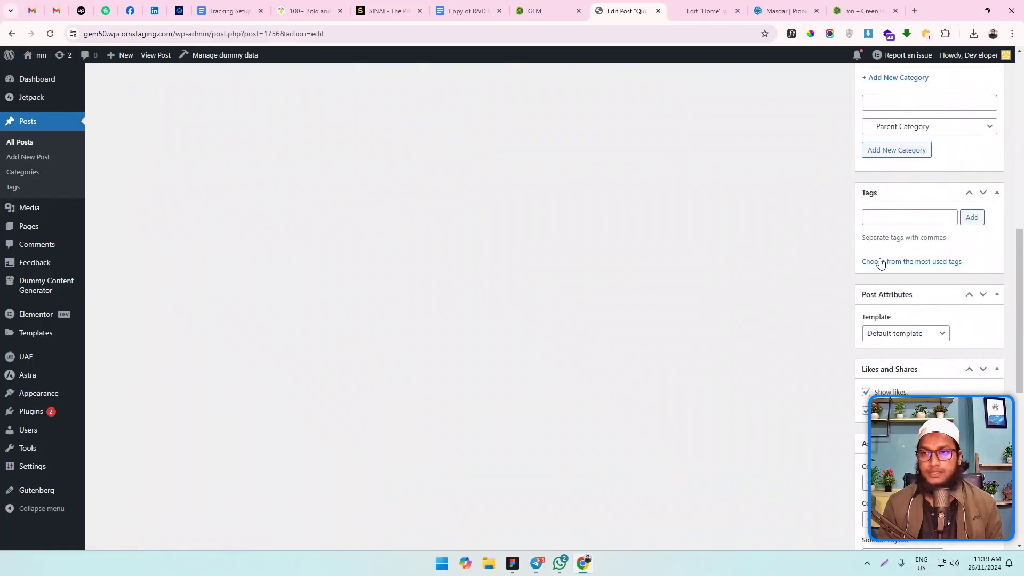
Step: Add the tag spot-featured to the post, copying the tag name for reuse, and update the post
left_click(886, 217)
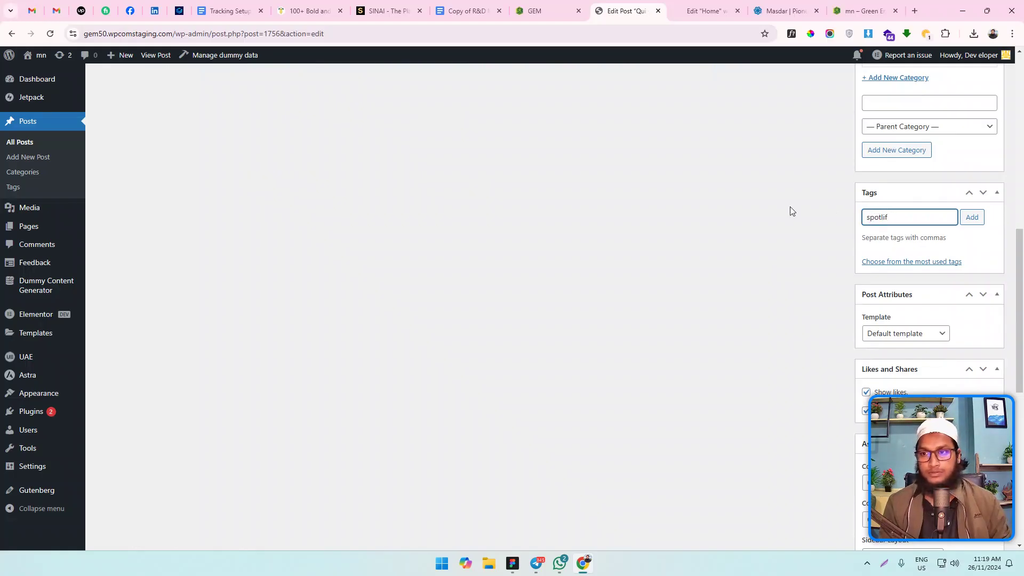
type("spotlif")
key("BackSpace")
key("BackSpace")
key("BackSpace")
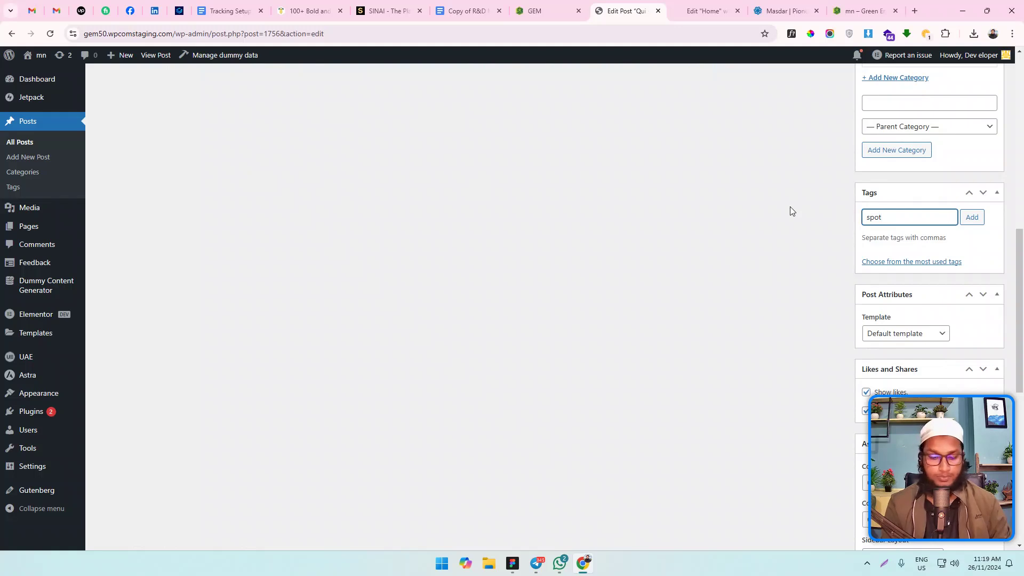
type("-feature")
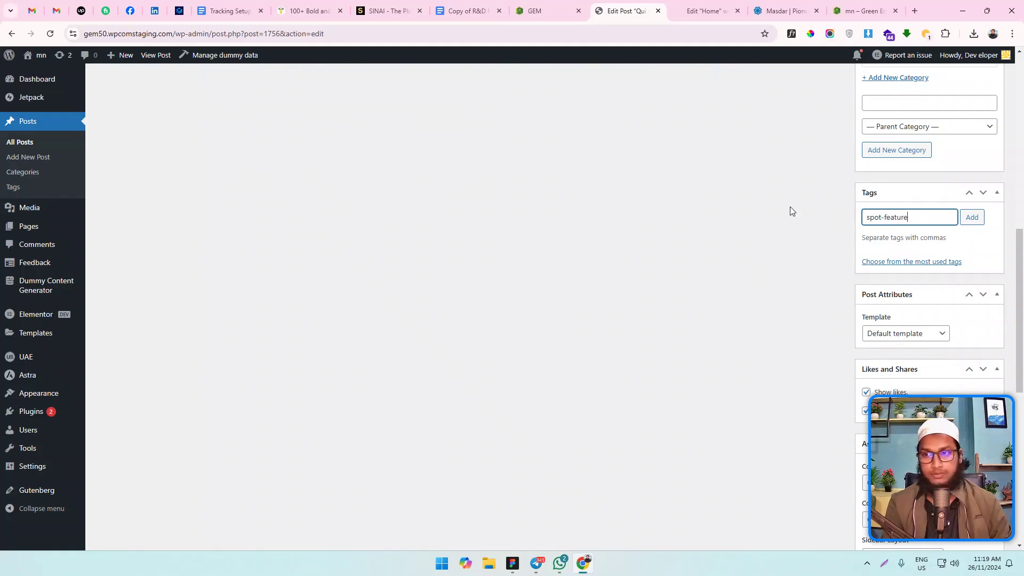
type("d")
key("ctrl+a")
key("ctrl+c")
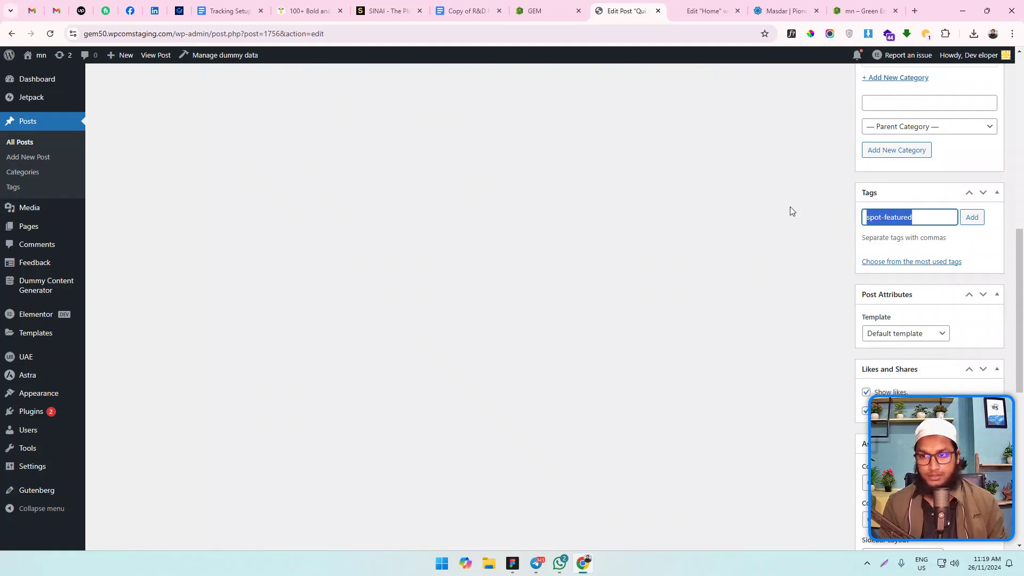
key("Return")
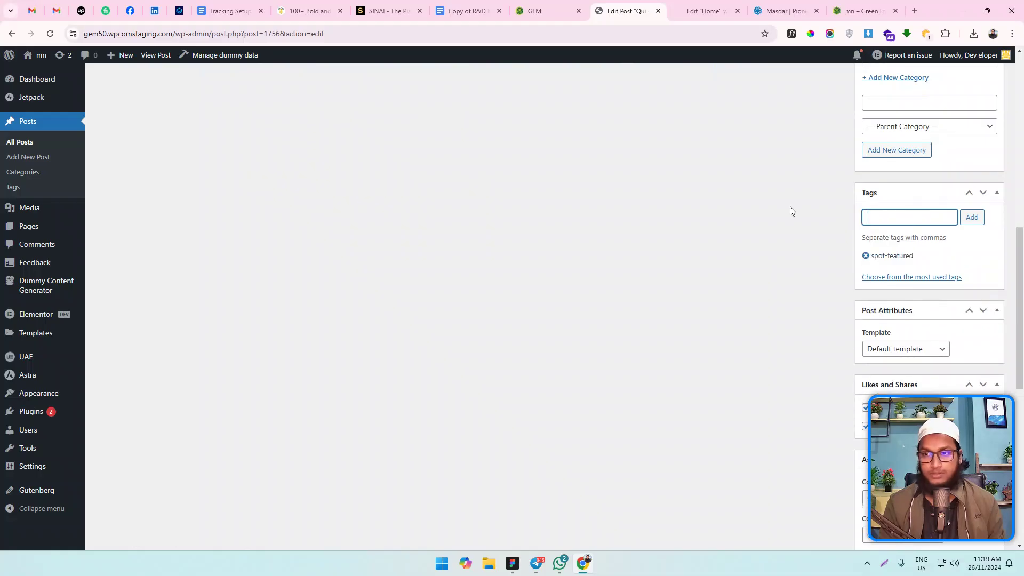
scroll(790, 206, "up", 10)
left_click(979, 259)
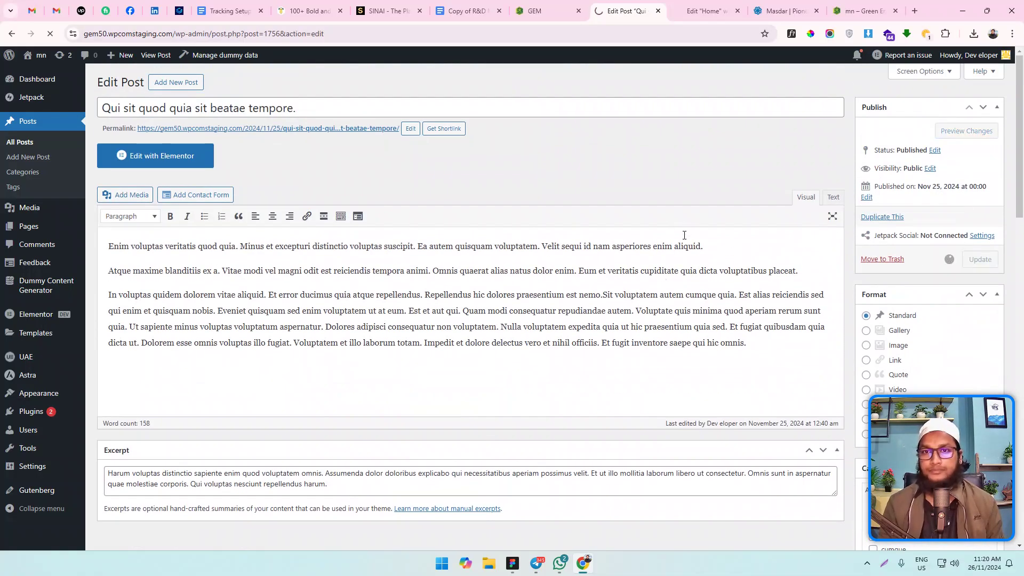
Step: On the Home page, try limiting the three-column loop grid's query to the spot-featured tag, and clear that Term filter again
left_click(688, 7)
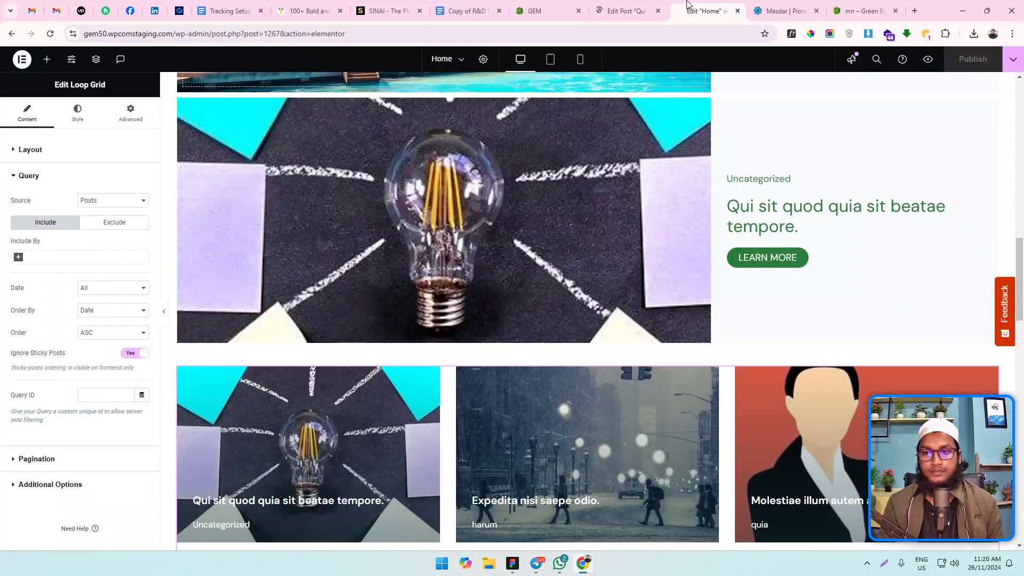
scroll(612, 247, "up", 1)
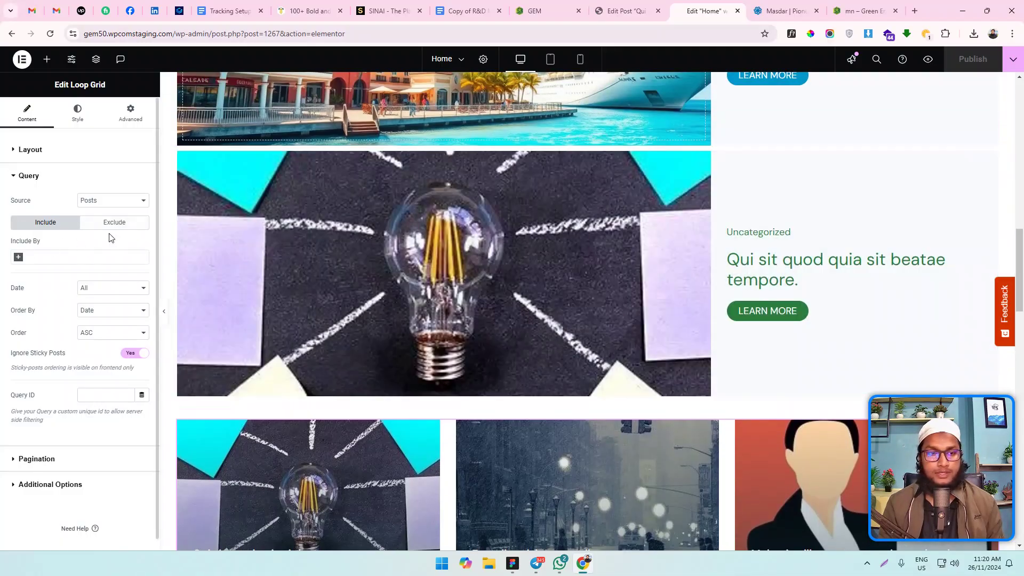
left_click(20, 258)
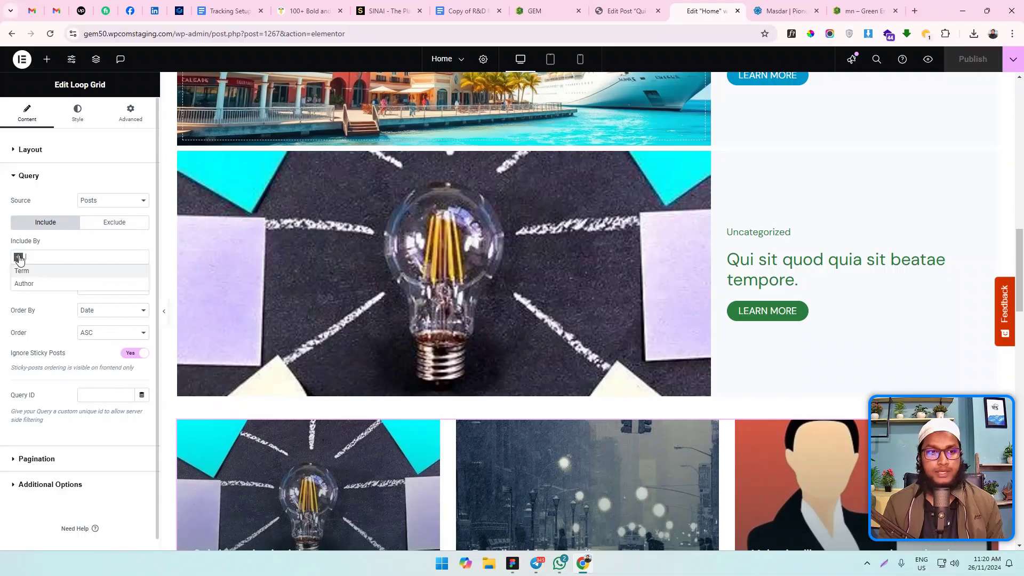
left_click(38, 273)
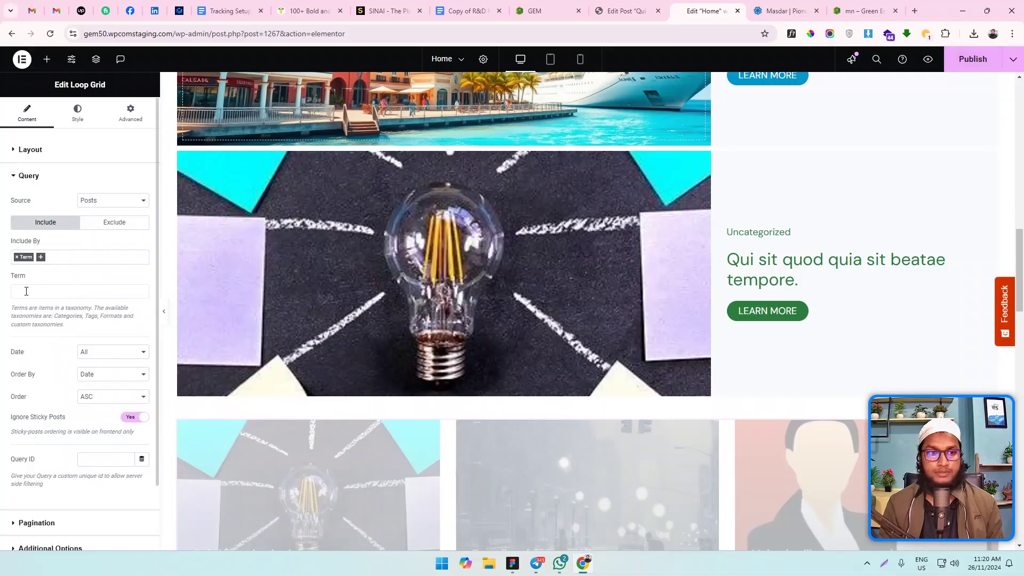
left_click(26, 291)
key("ctrl+v")
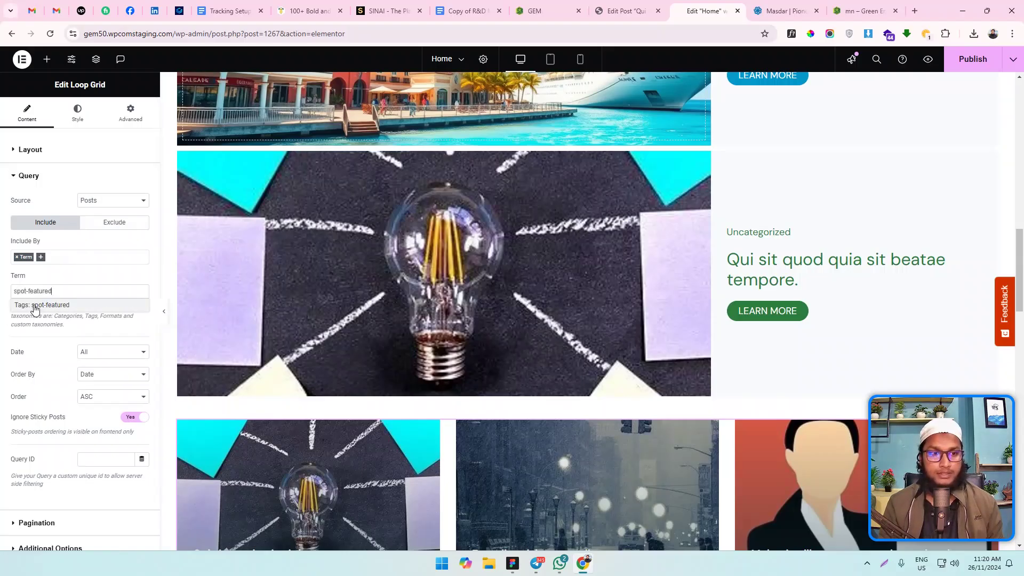
left_click(33, 305)
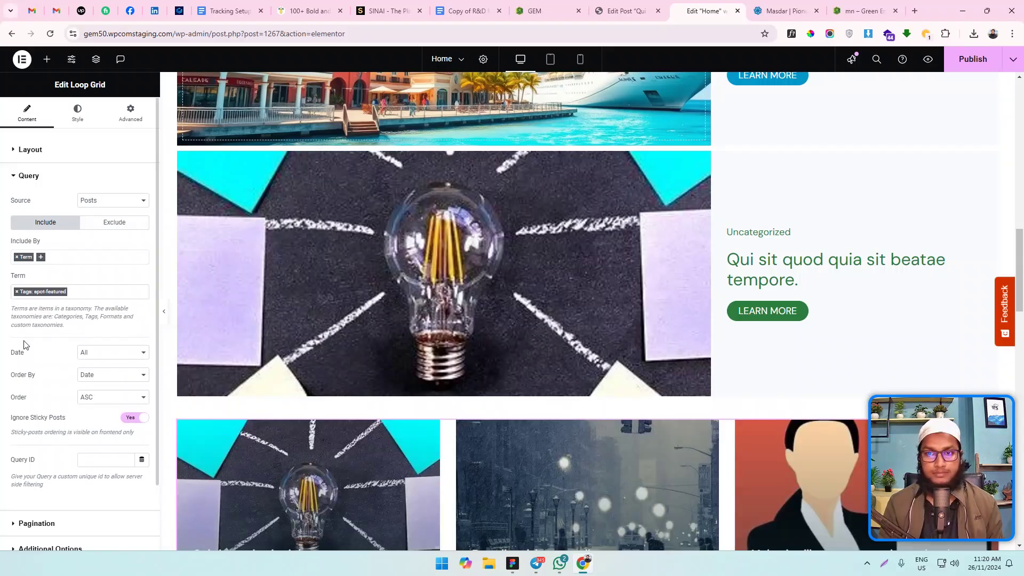
scroll(515, 302, "down", 5)
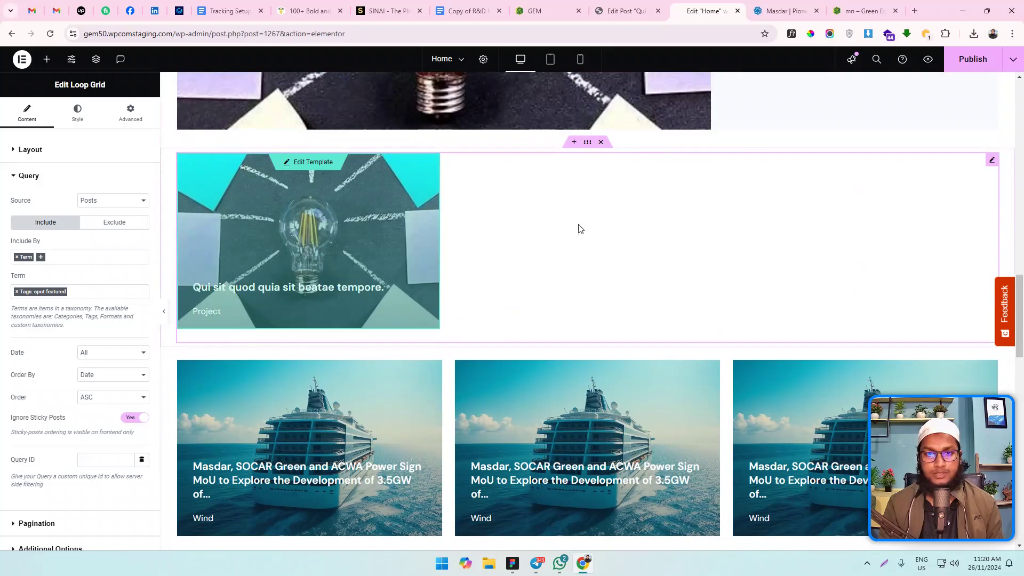
left_click(18, 258)
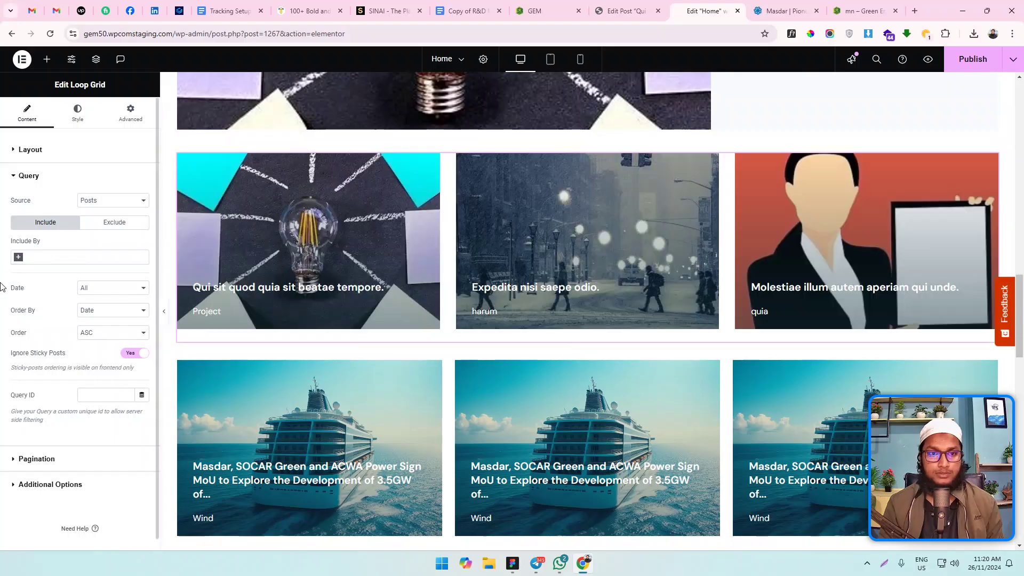
Step: Limit the query of the single-item Spotlight featured loop grid to posts with the term spot-featured from Tags
scroll(987, 208, "up", 5)
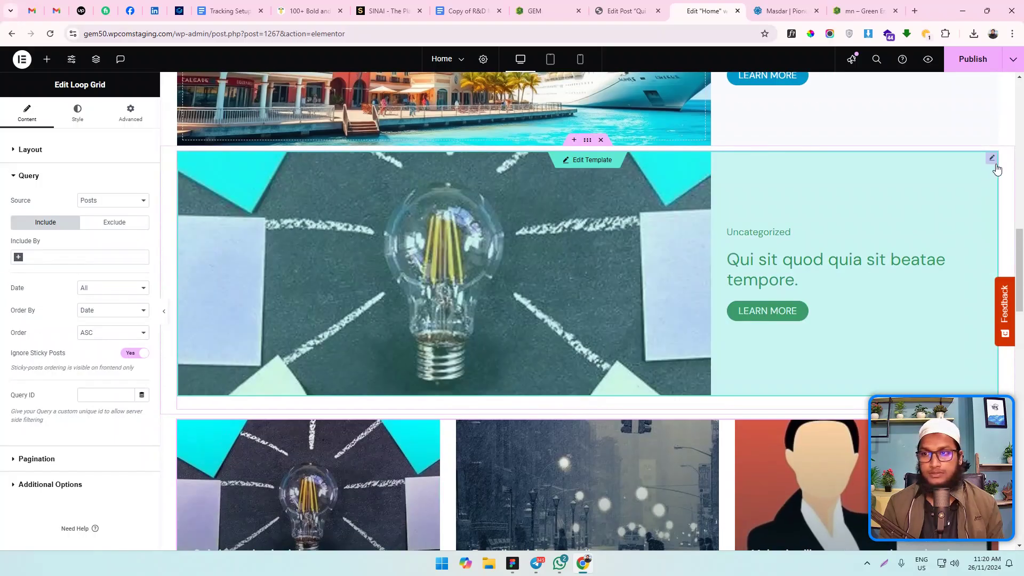
right_click(658, 244)
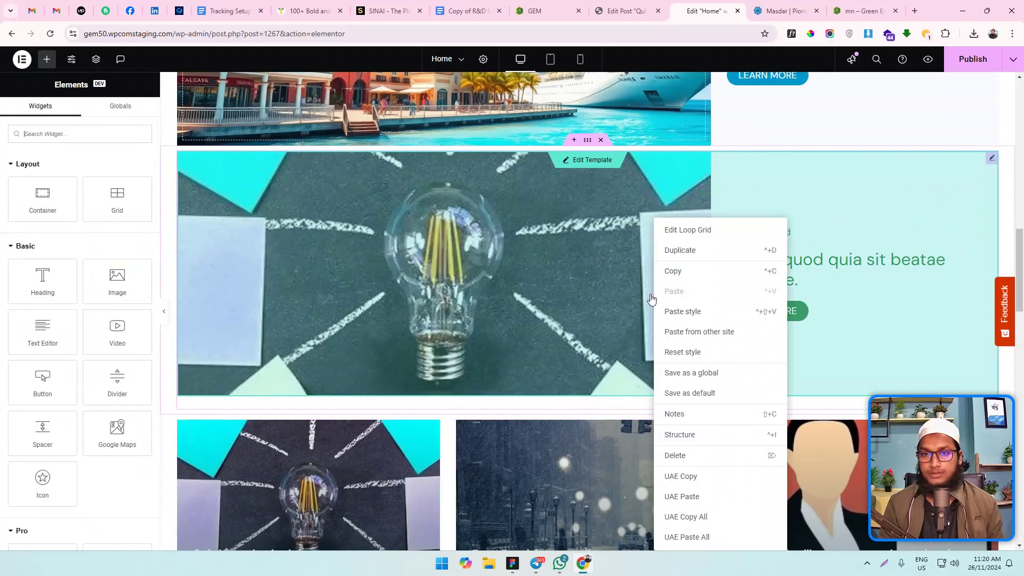
left_click(708, 434)
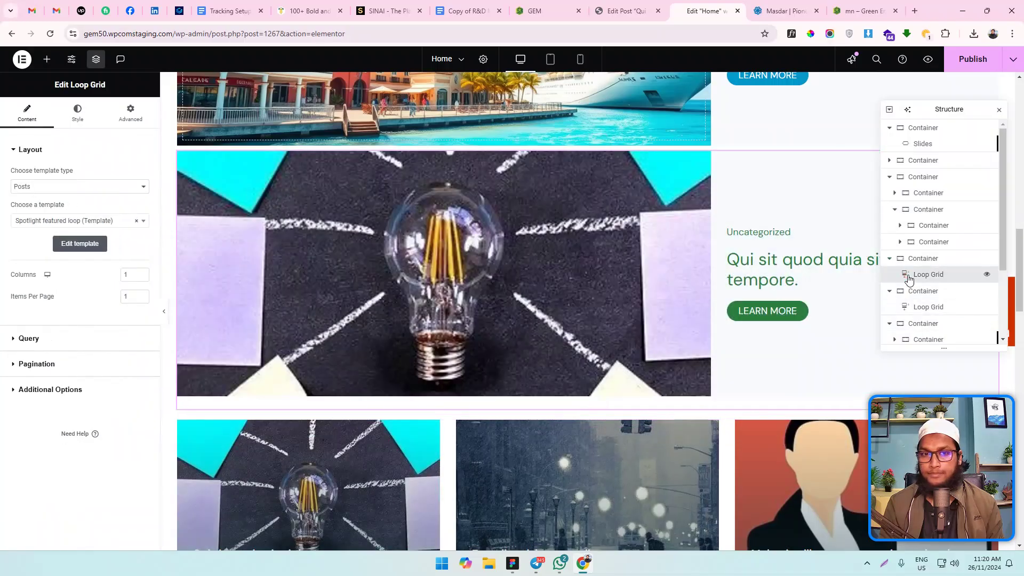
scroll(667, 230, "down", 2)
scroll(235, 268, "up", 4)
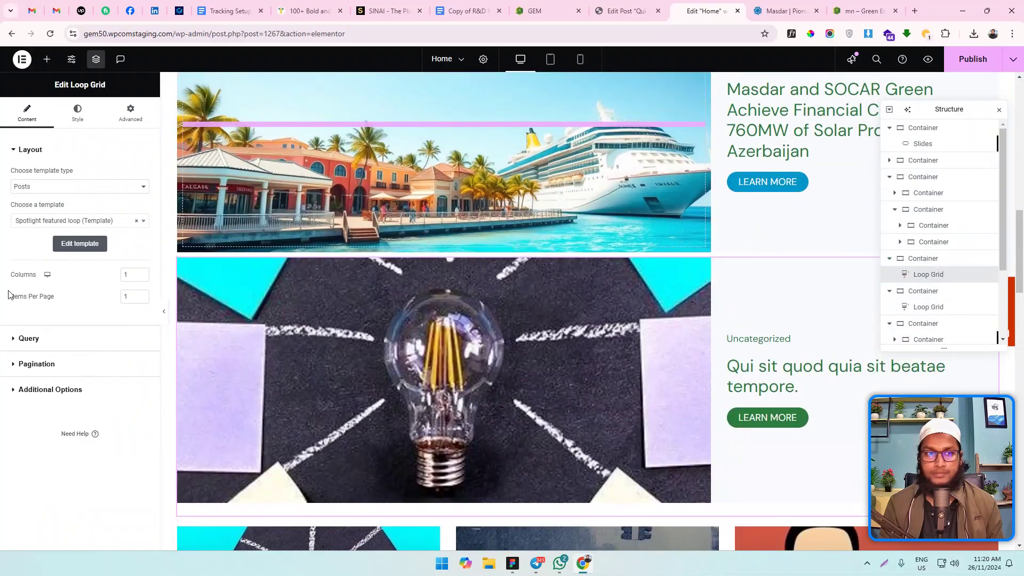
left_click(27, 339)
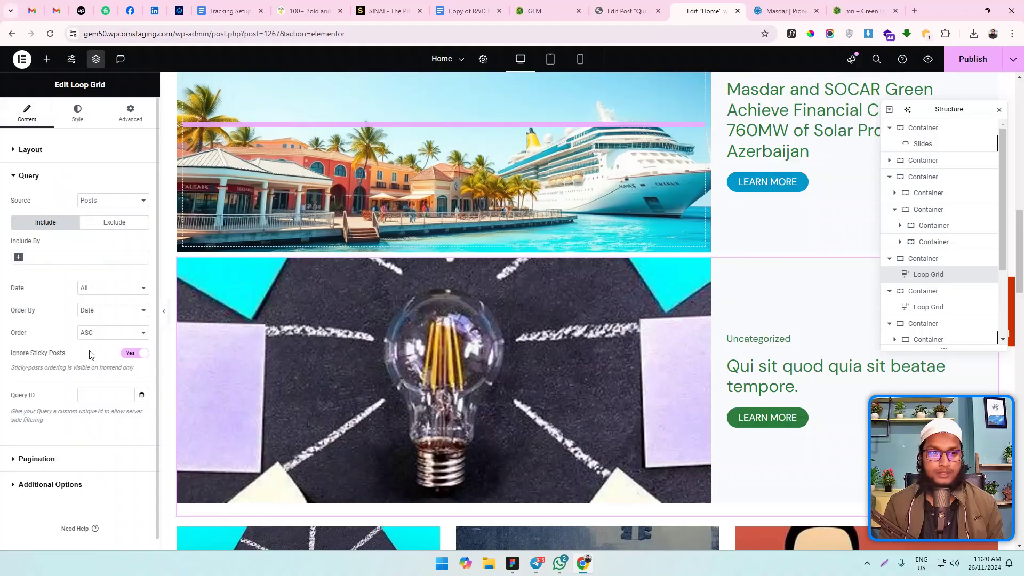
left_click(32, 262)
left_click(26, 268)
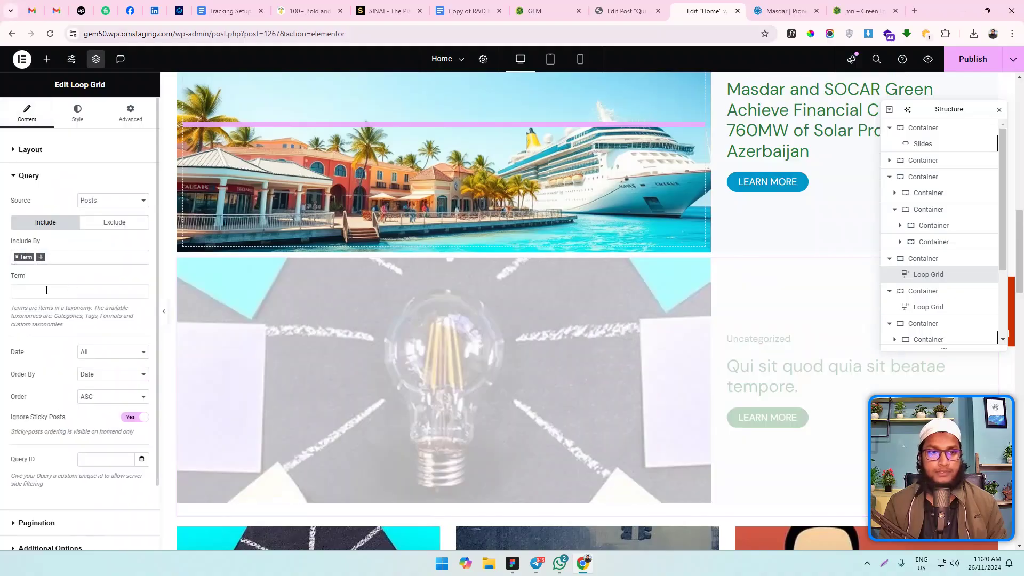
left_click(47, 291)
key("ctrl+v")
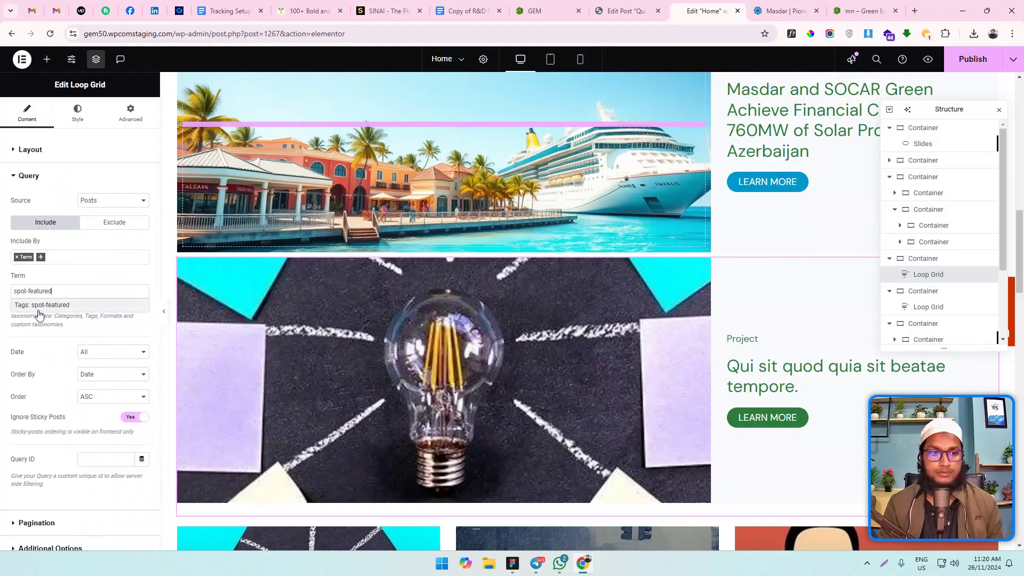
left_click(38, 306)
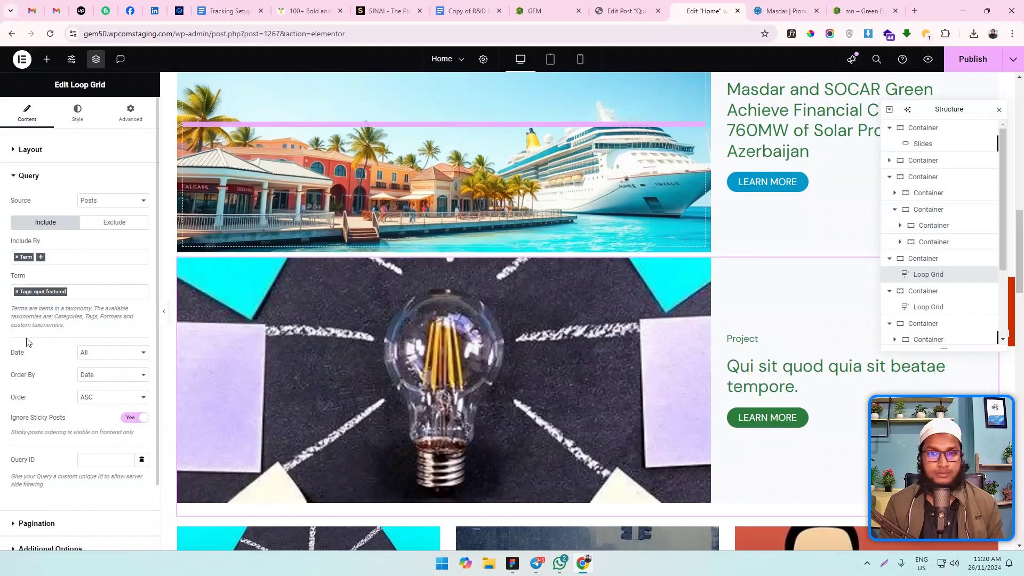
scroll(27, 341, "down", 1)
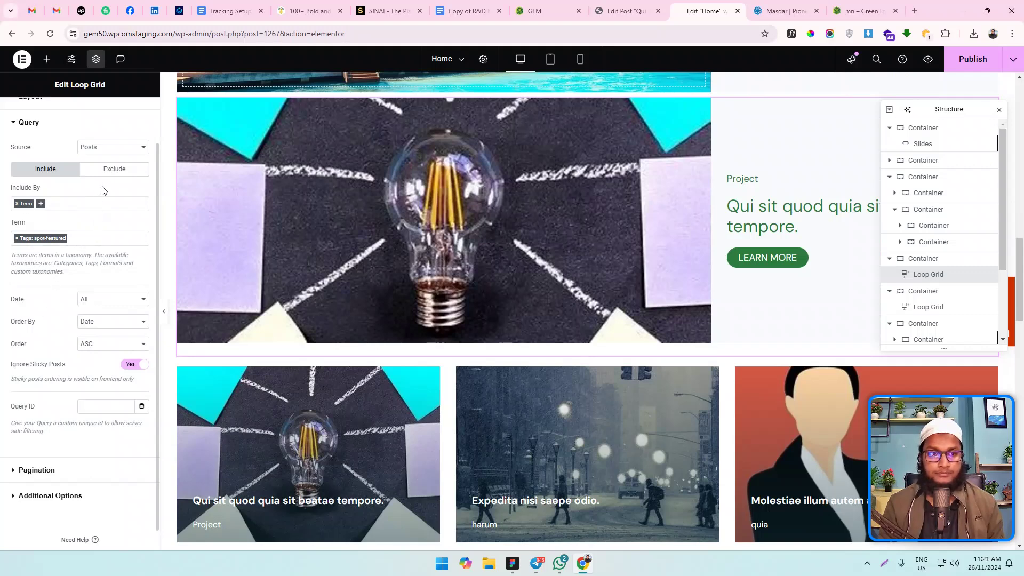
scroll(64, 231, "up", 1)
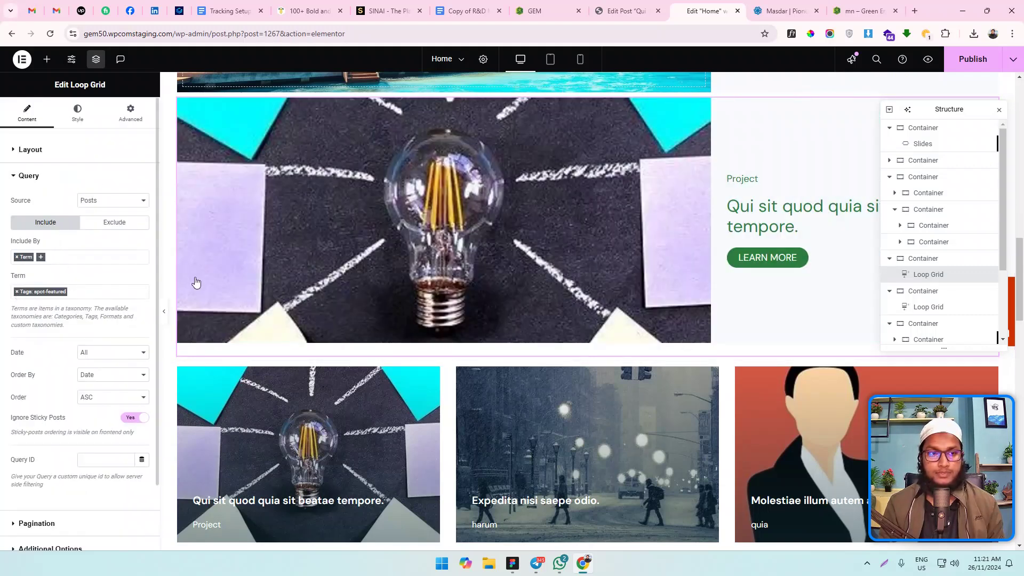
Step: Exclude posts with the spot-featured tag from the three-column loop grid's query, publish the page and close the Structure navigator
scroll(195, 282, "down", 4)
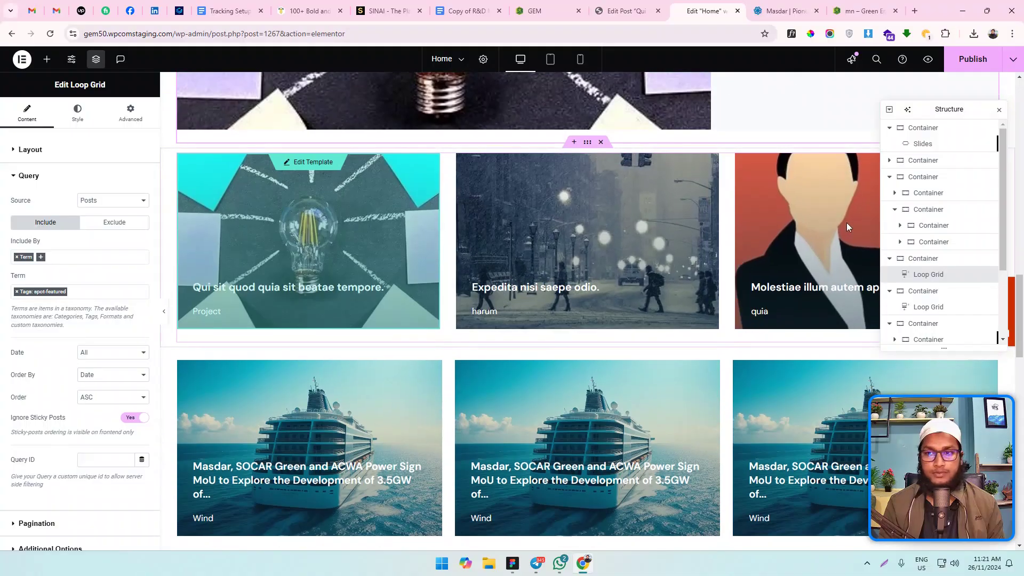
left_click(820, 219)
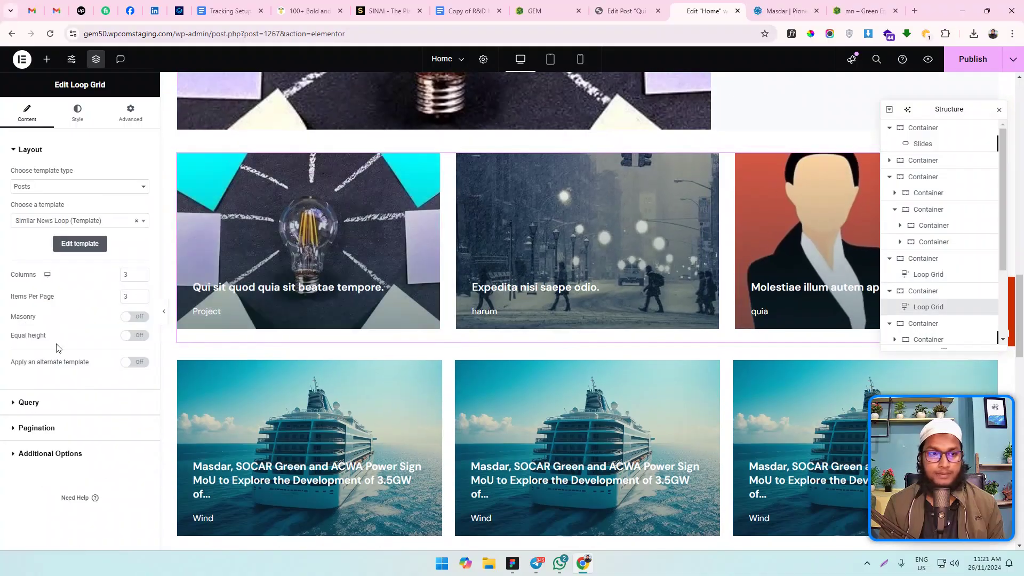
left_click(30, 402)
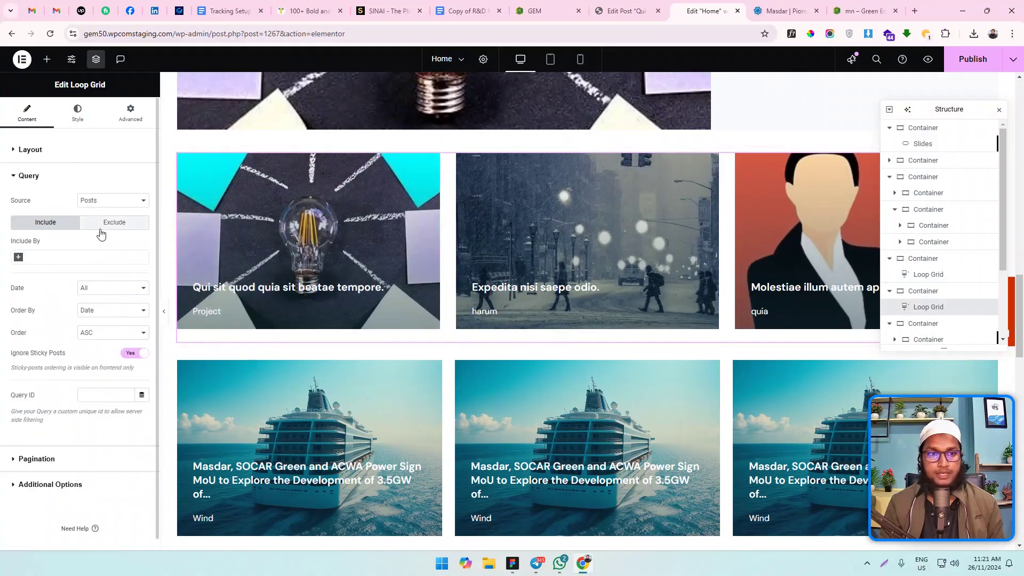
left_click(122, 221)
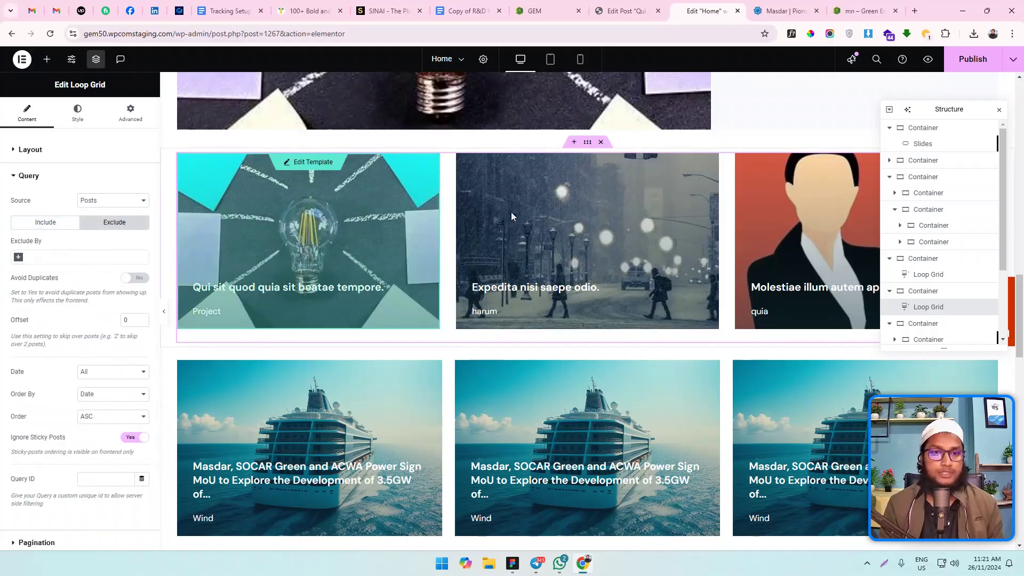
left_click(19, 261)
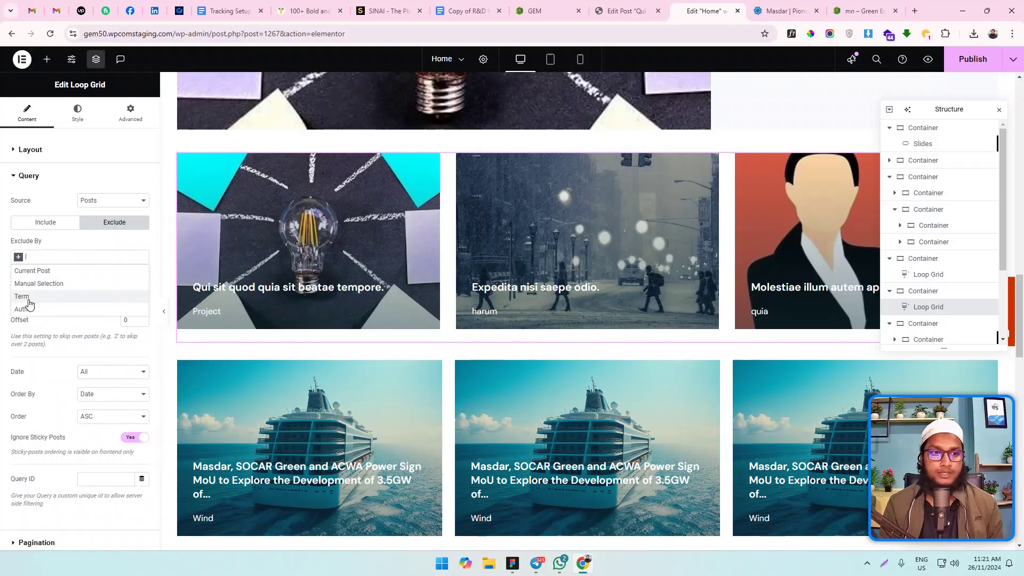
left_click(30, 303)
left_click(47, 293)
type("spot-featured")
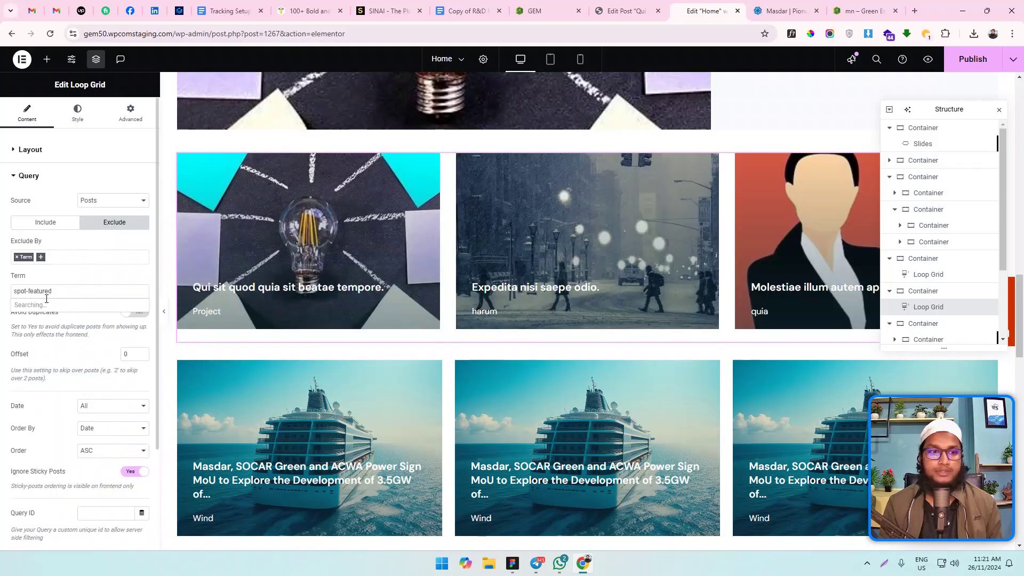
left_click(38, 308)
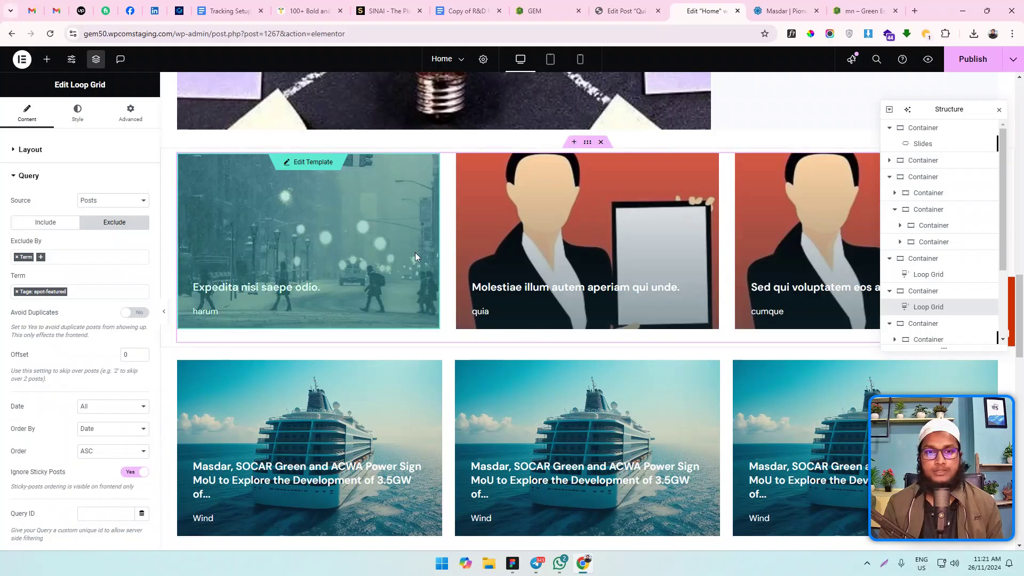
left_click(973, 59)
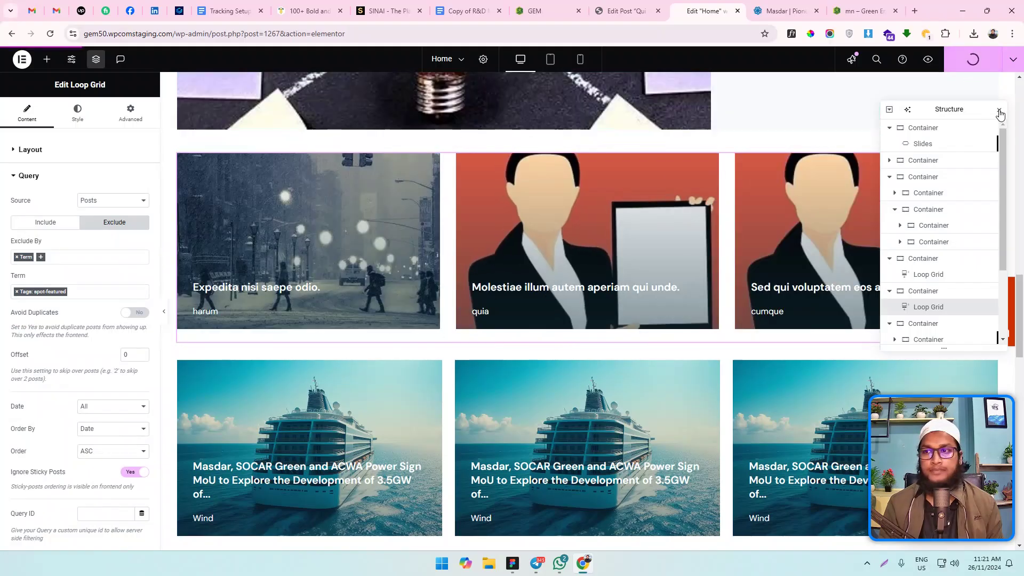
left_click(999, 113)
Step: Delete the static cruise-ship image container, its text container and their empty parent from the Spotlight section, and publish the page
scroll(689, 335, "up", 7)
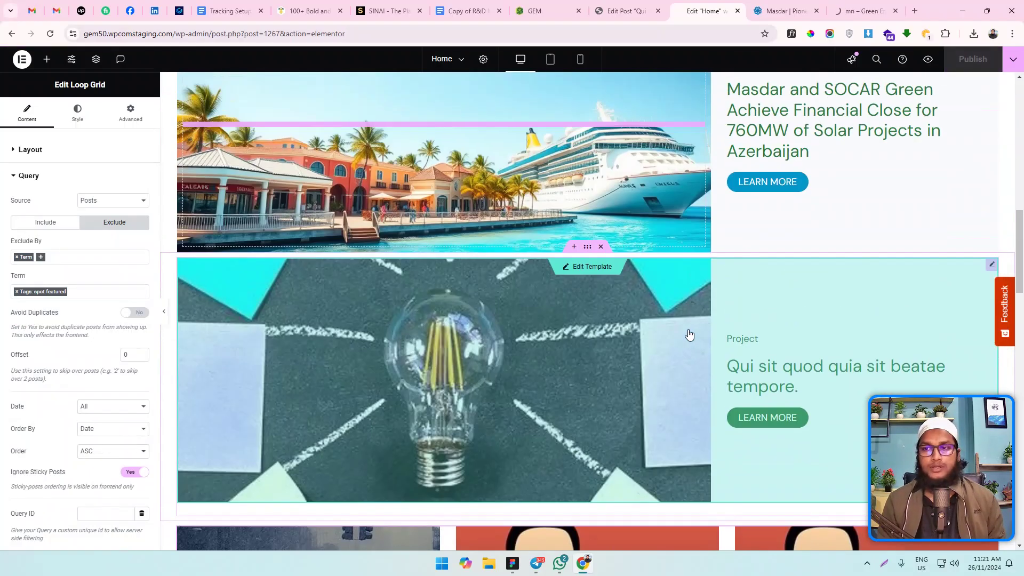
scroll(712, 297, "down", 1)
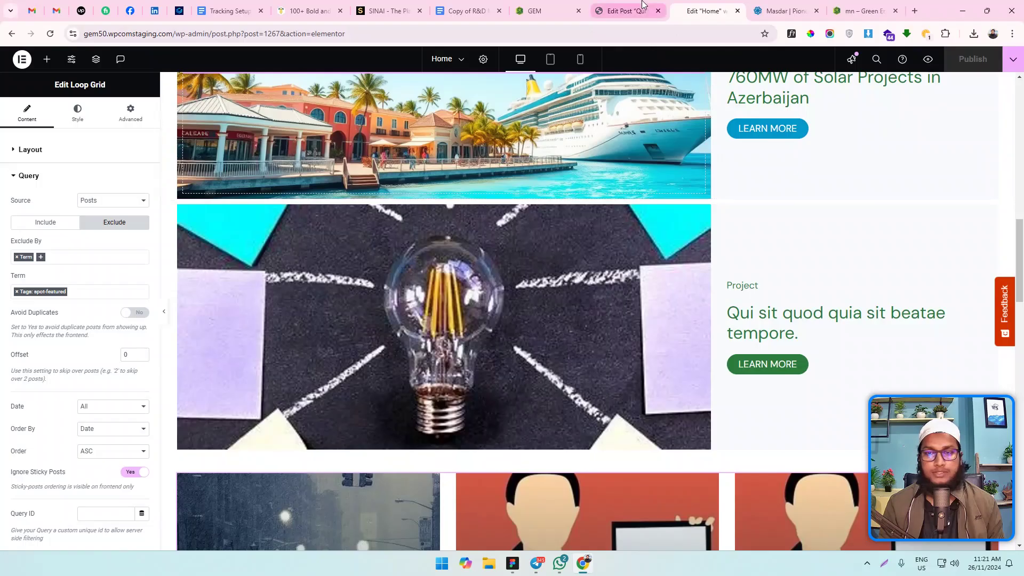
scroll(683, 250, "down", 2)
scroll(662, 256, "up", 7)
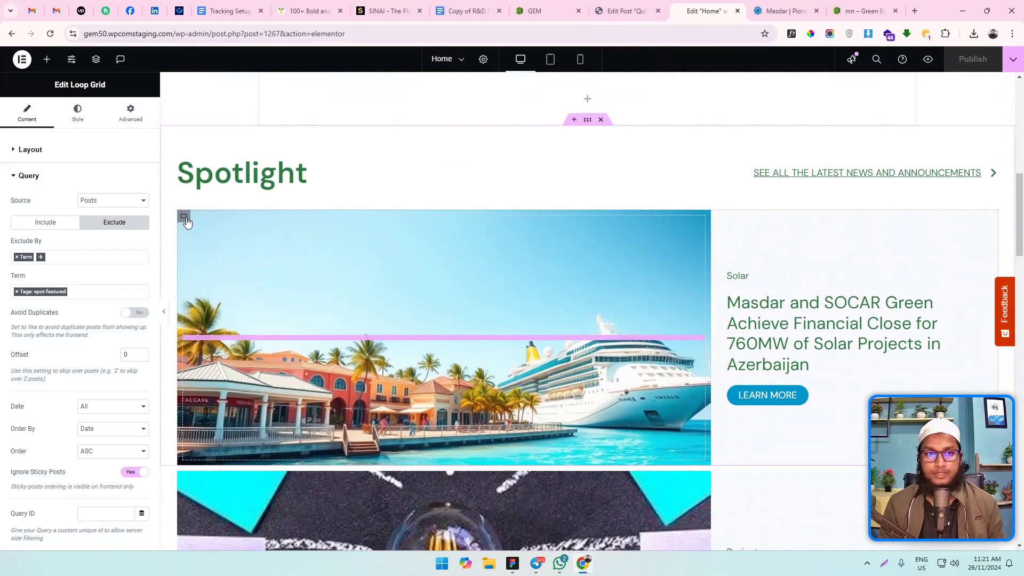
right_click(187, 223)
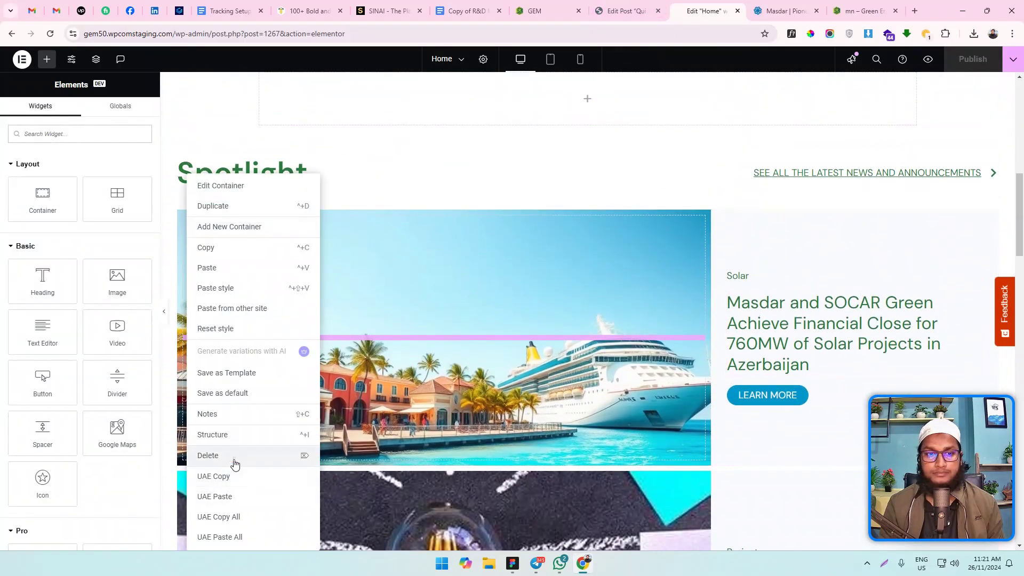
left_click(233, 456)
right_click(183, 216)
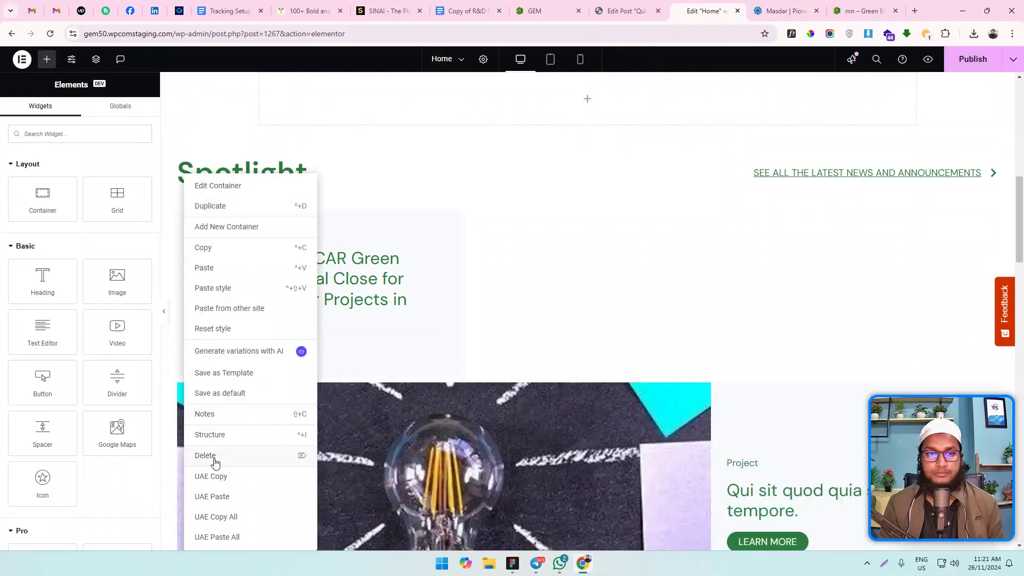
left_click(215, 456)
right_click(186, 220)
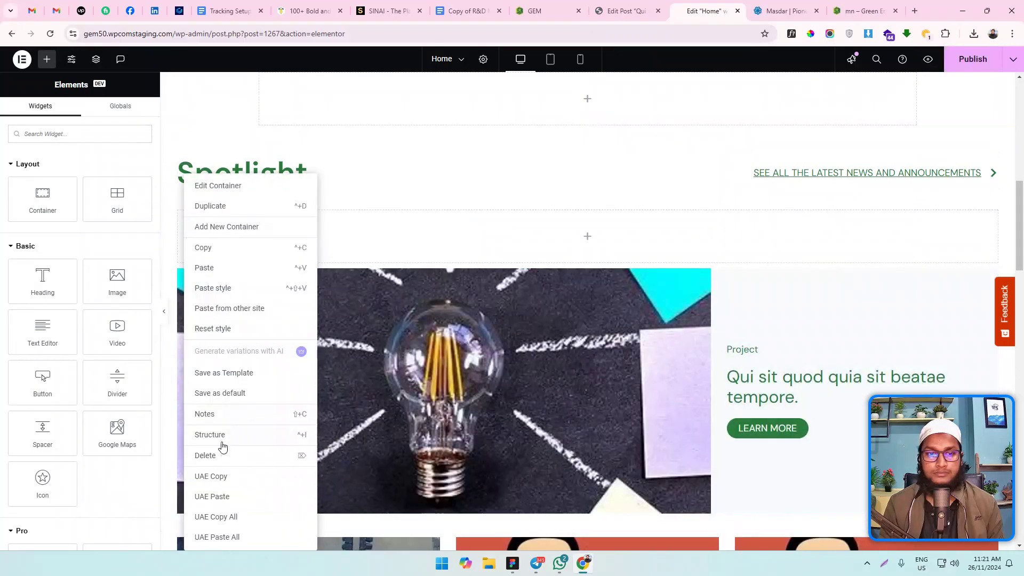
left_click(213, 457)
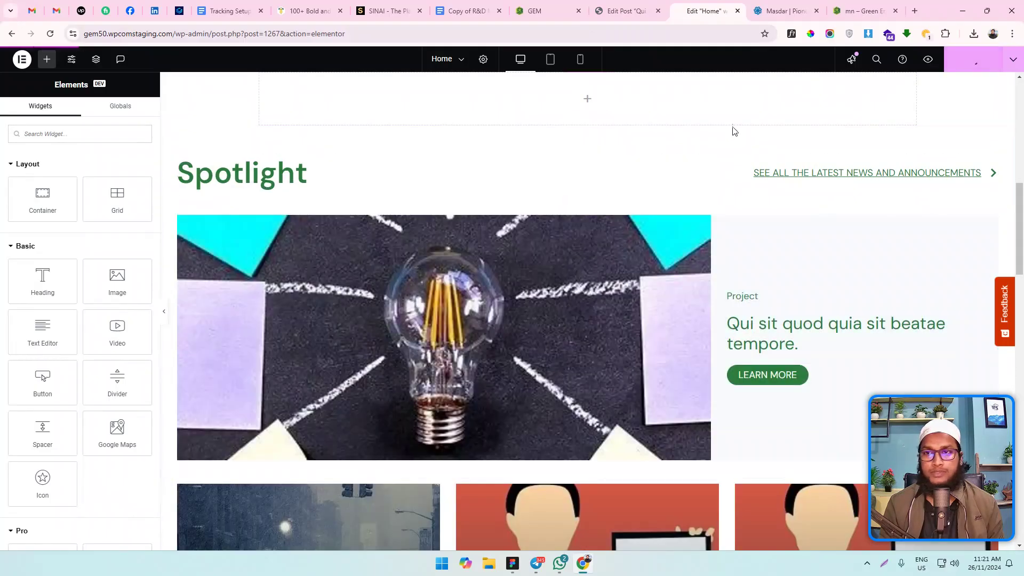
Step: Preview the Home page and examine the featured post and the three-column post grid in the Spotlight section
left_click(930, 61)
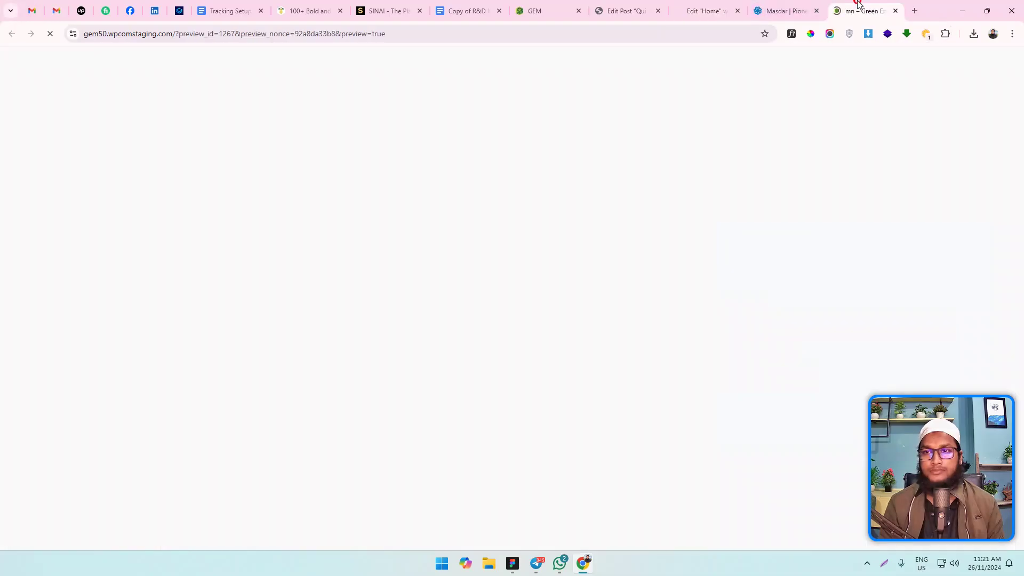
scroll(515, 283, "down", 9)
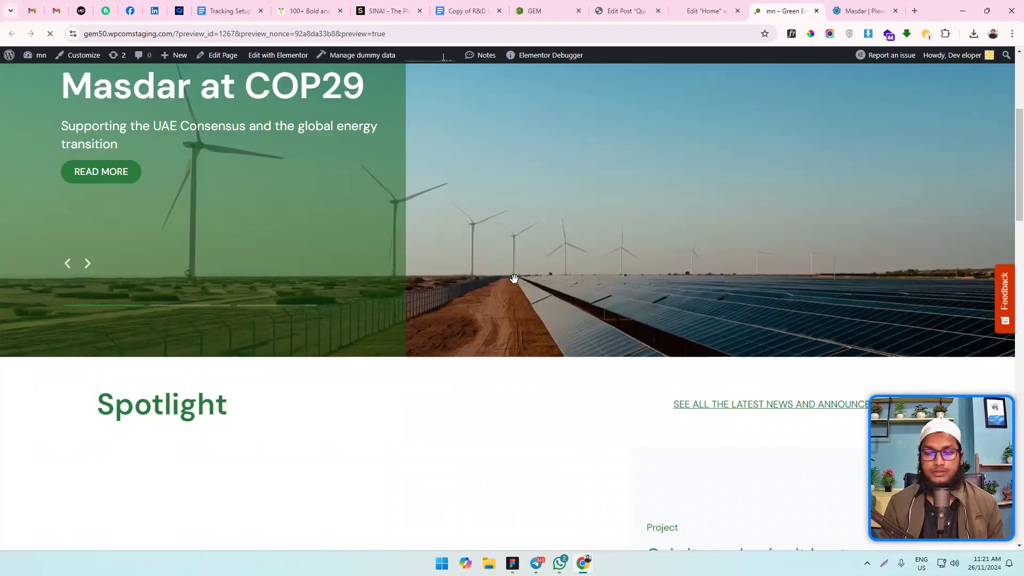
scroll(515, 278, "down", 2)
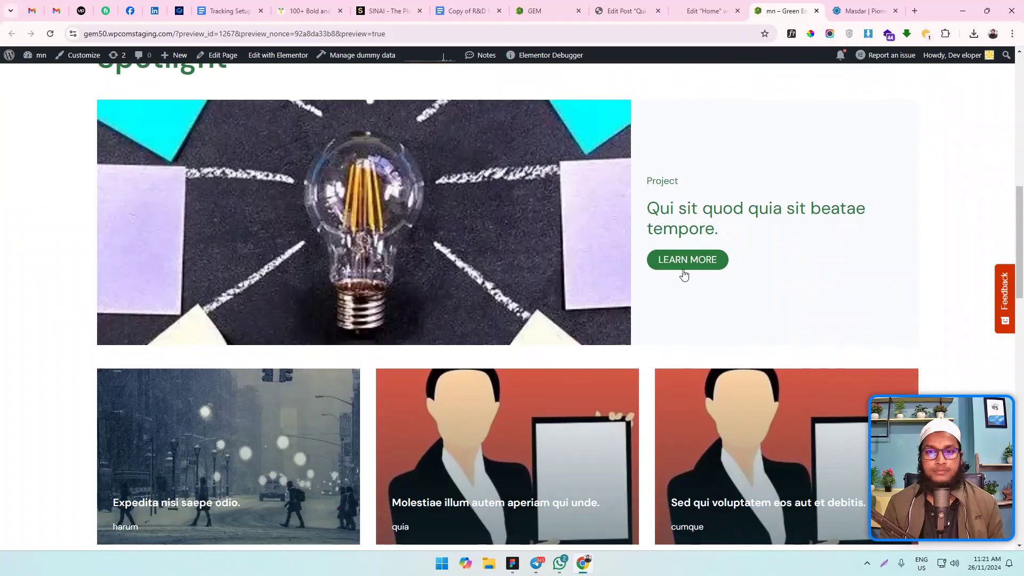
scroll(506, 224, "down", 2)
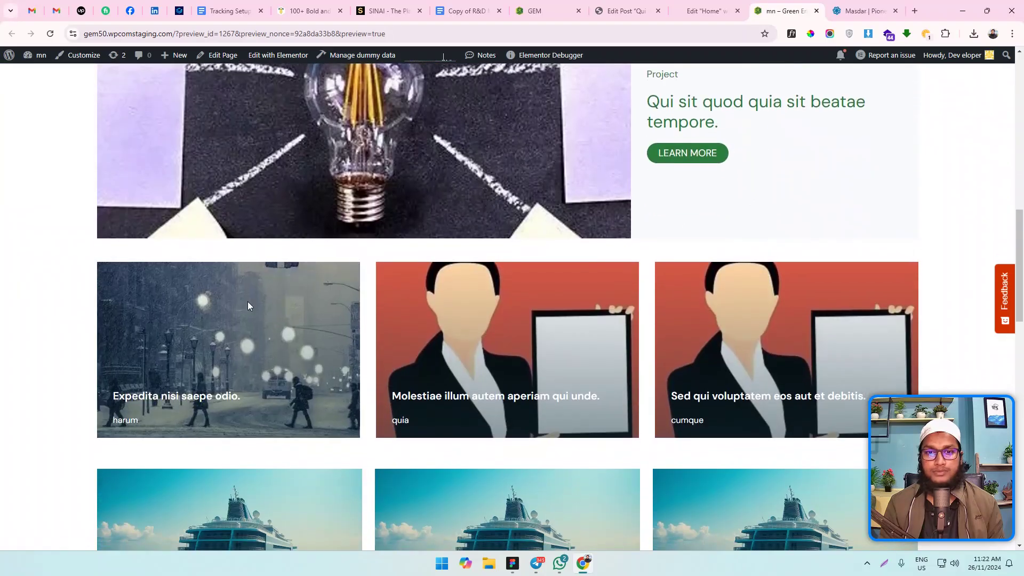
scroll(575, 339, "up", 2)
scroll(645, 315, "down", 1)
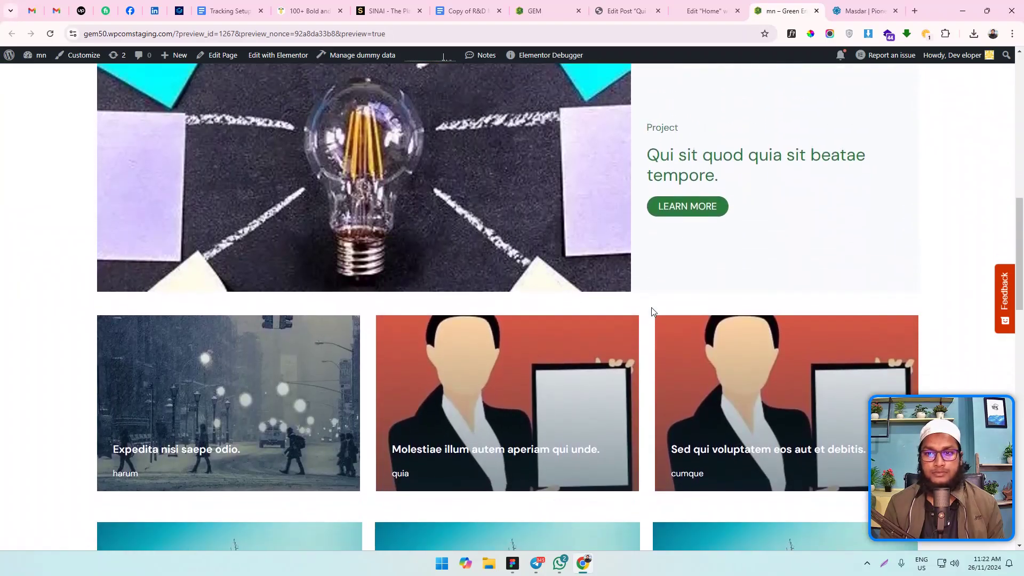
scroll(656, 301, "up", 1)
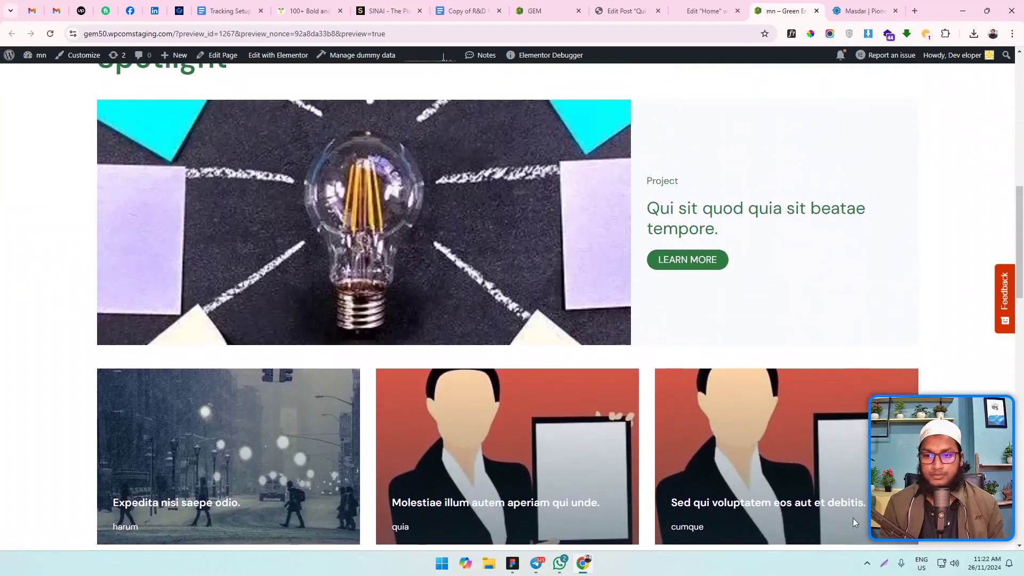